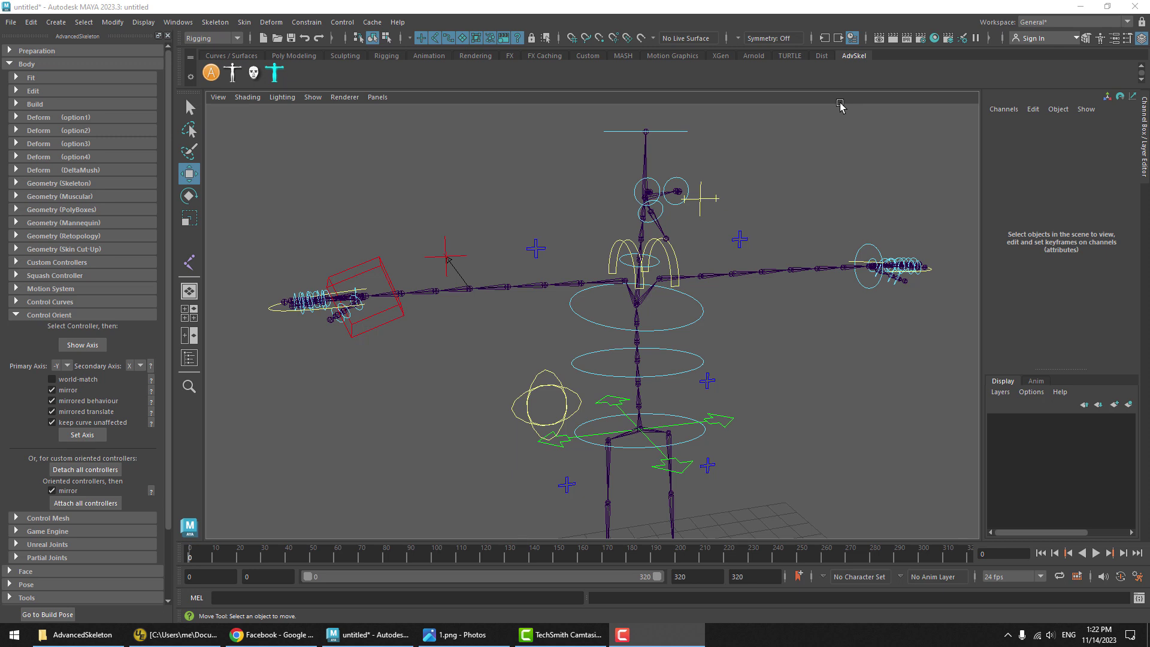
# Open the About section of AdvancedSkeleton and switch the current version to 6.200.
pyautogui.click(49, 316)
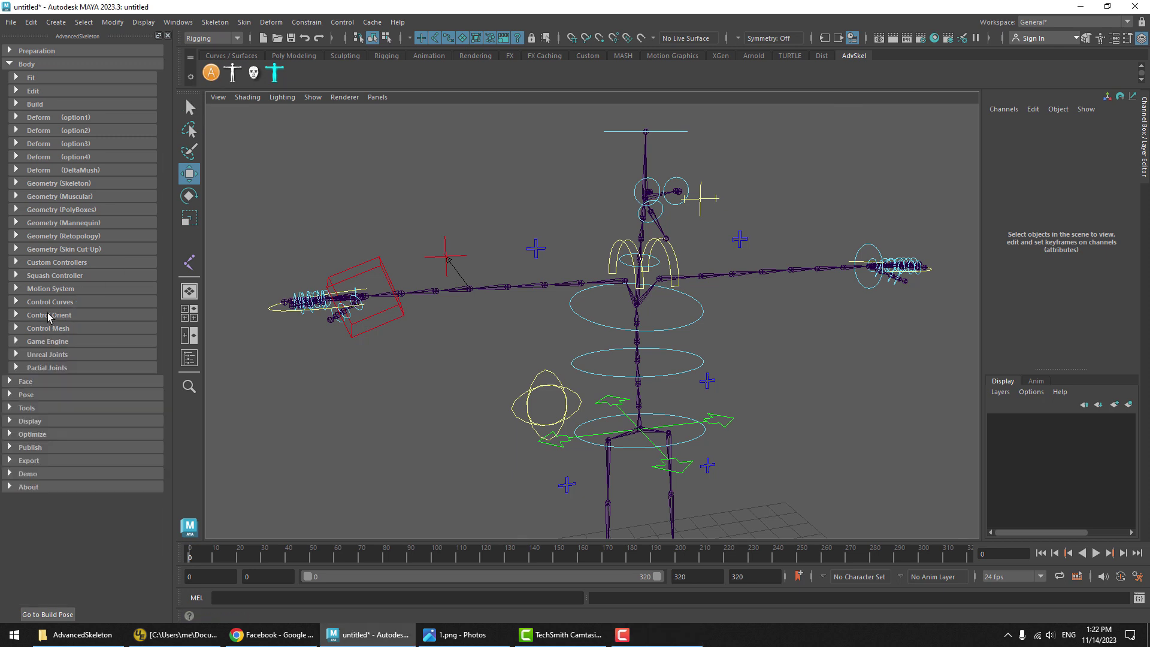
pyautogui.click(27, 63)
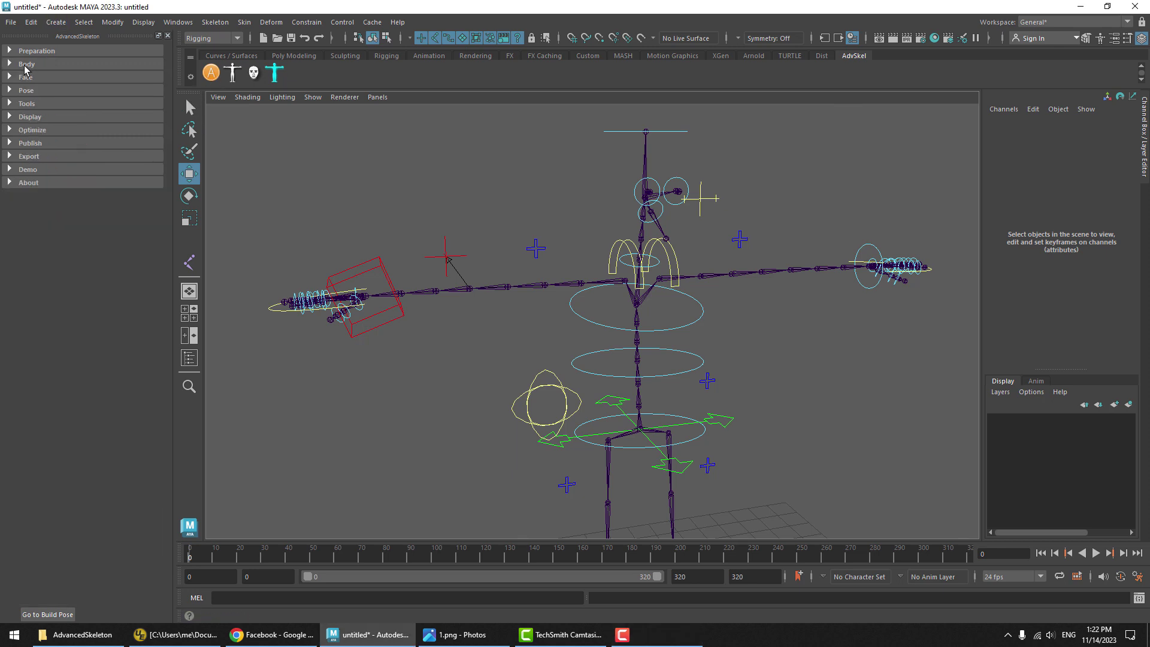
pyautogui.click(28, 182)
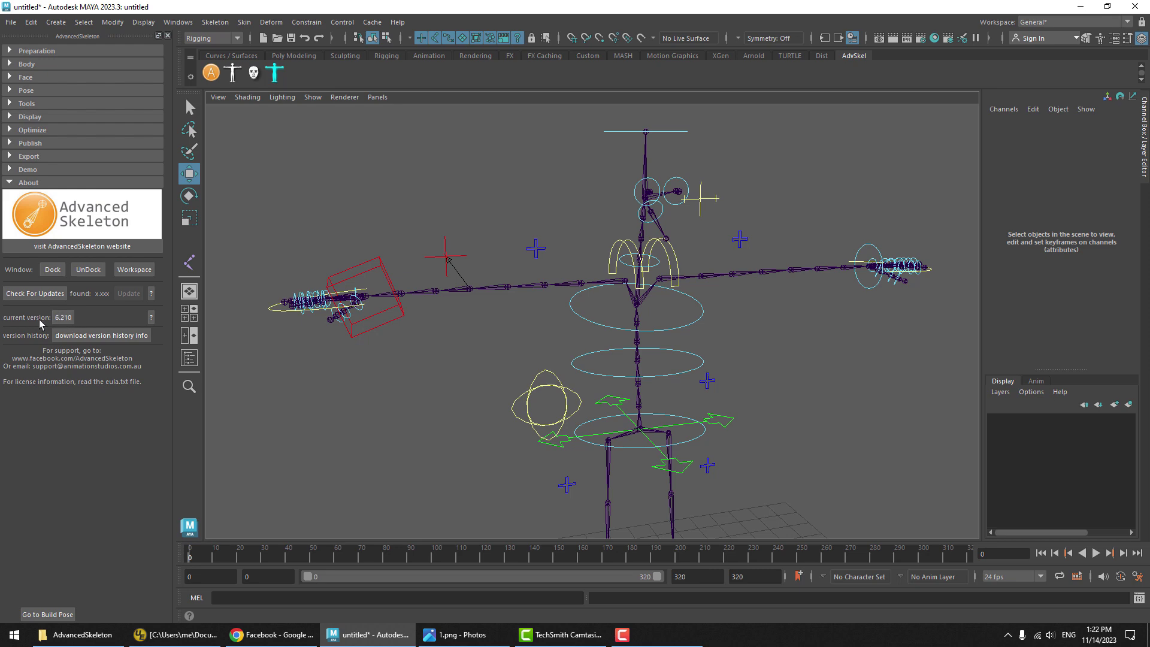
pyautogui.click(62, 318)
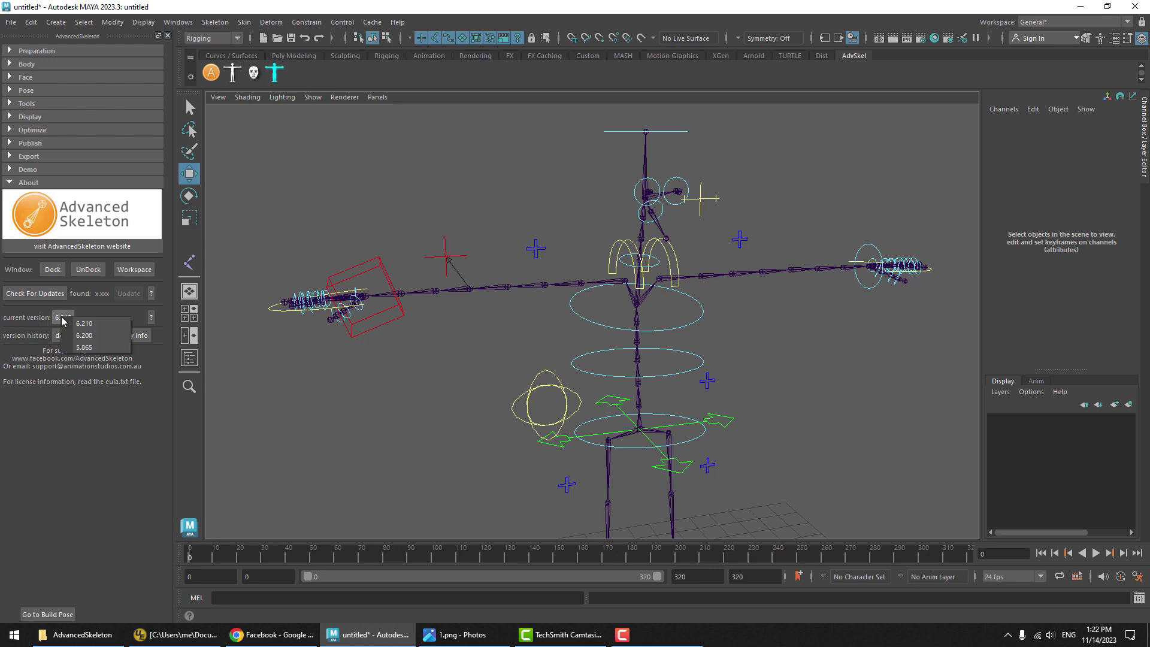
pyautogui.click(103, 334)
pyautogui.click(34, 72)
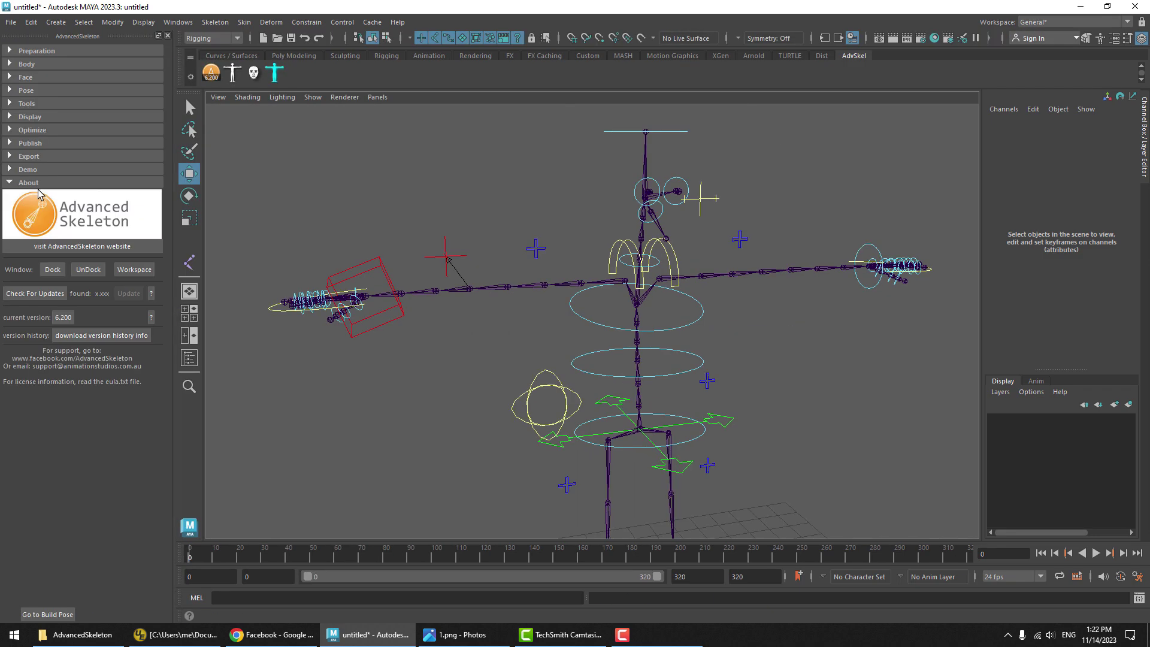
# Look up the help for the Mirrored translate option in the rig preparation settings.
pyautogui.click(37, 183)
pyautogui.click(30, 66)
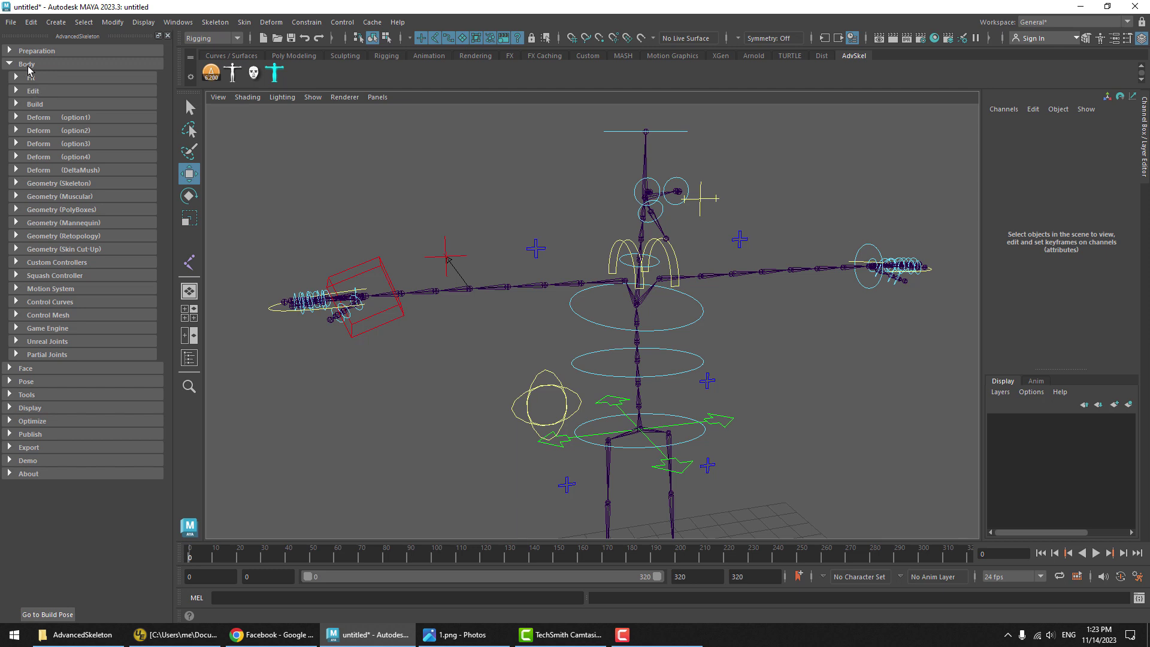
pyautogui.click(27, 63)
pyautogui.click(28, 50)
pyautogui.click(30, 78)
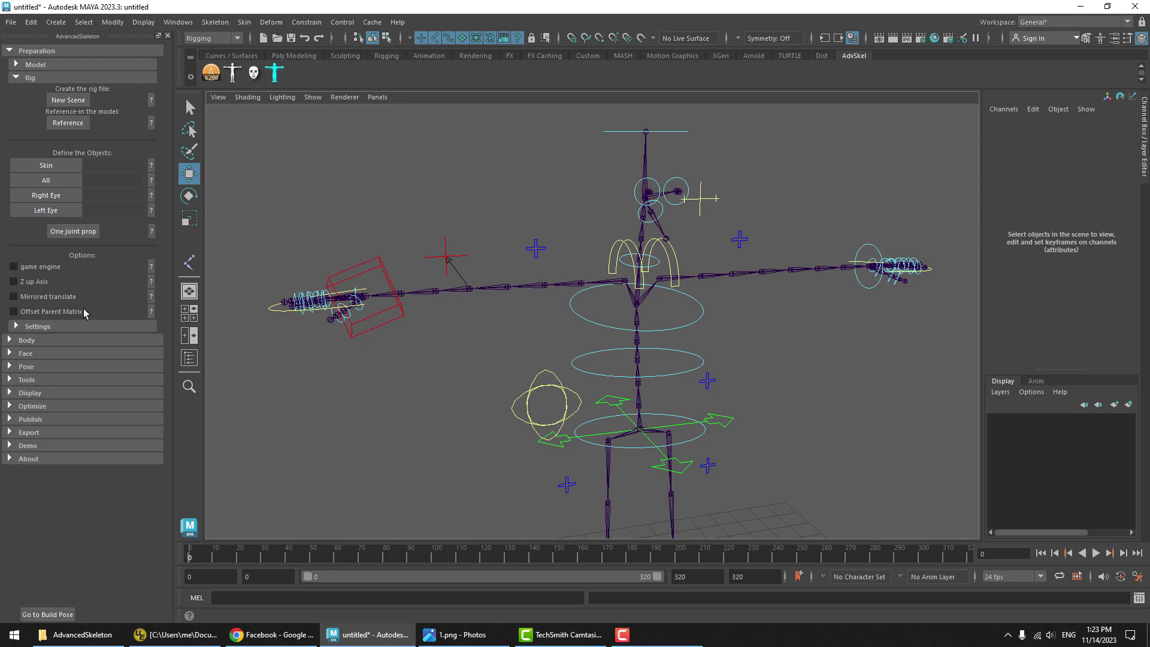
pyautogui.click(151, 297)
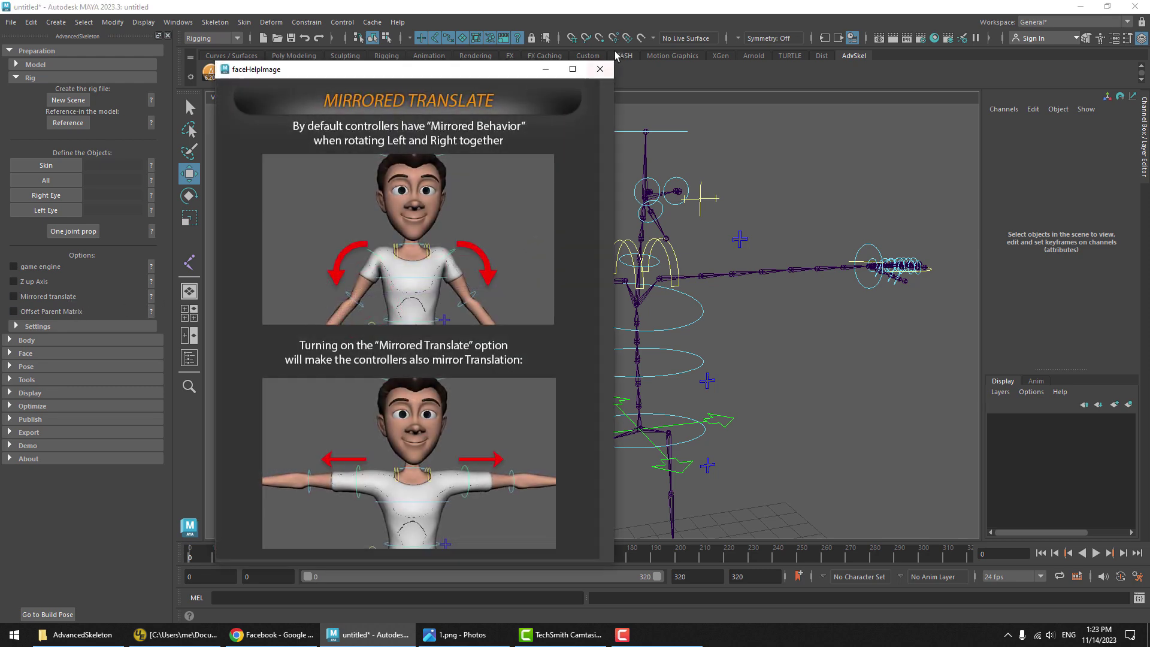
pyautogui.click(605, 73)
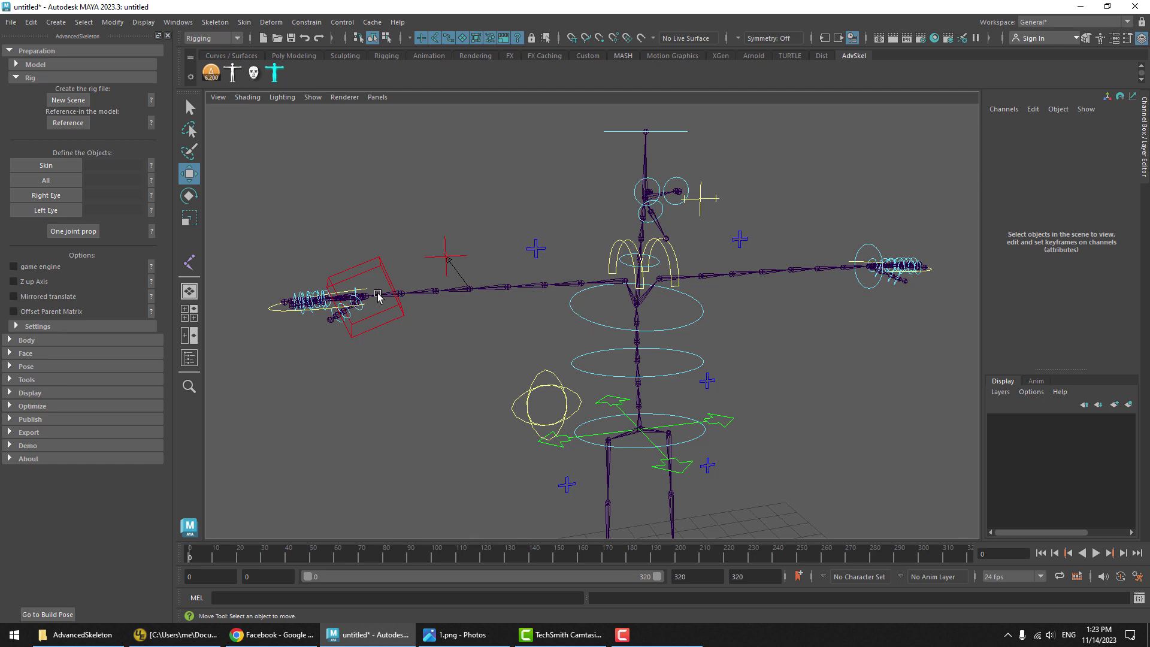
# Expand the body's Edit and Build settings and toggle the rig to the fit skeleton.
pyautogui.click(34, 52)
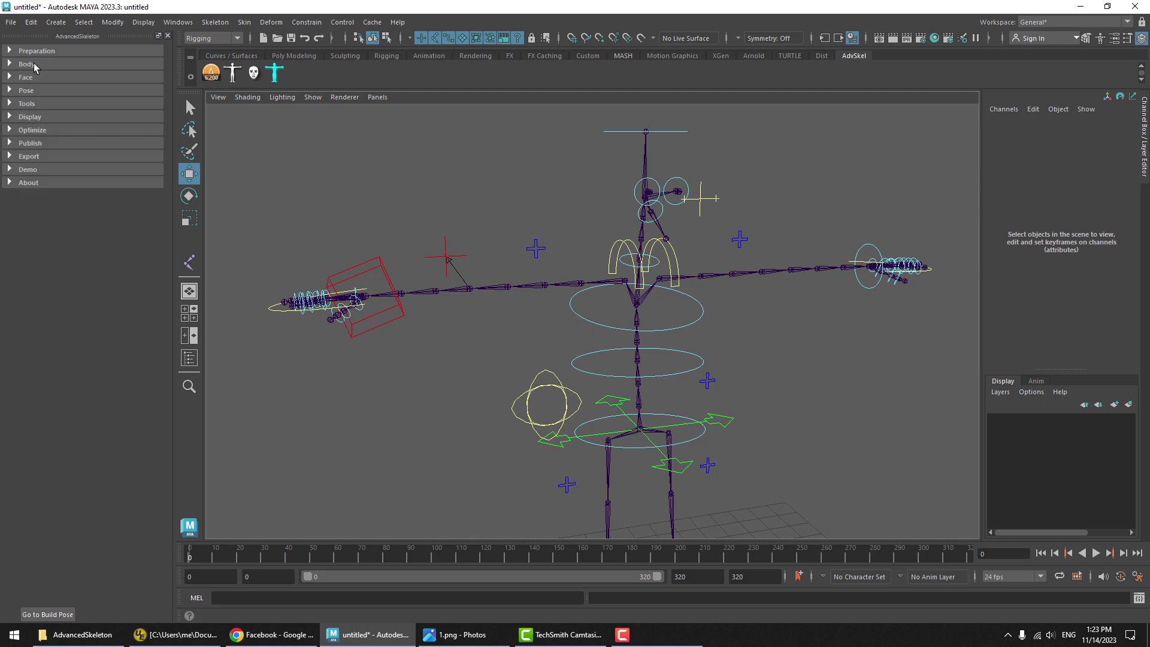
pyautogui.click(33, 63)
pyautogui.click(38, 91)
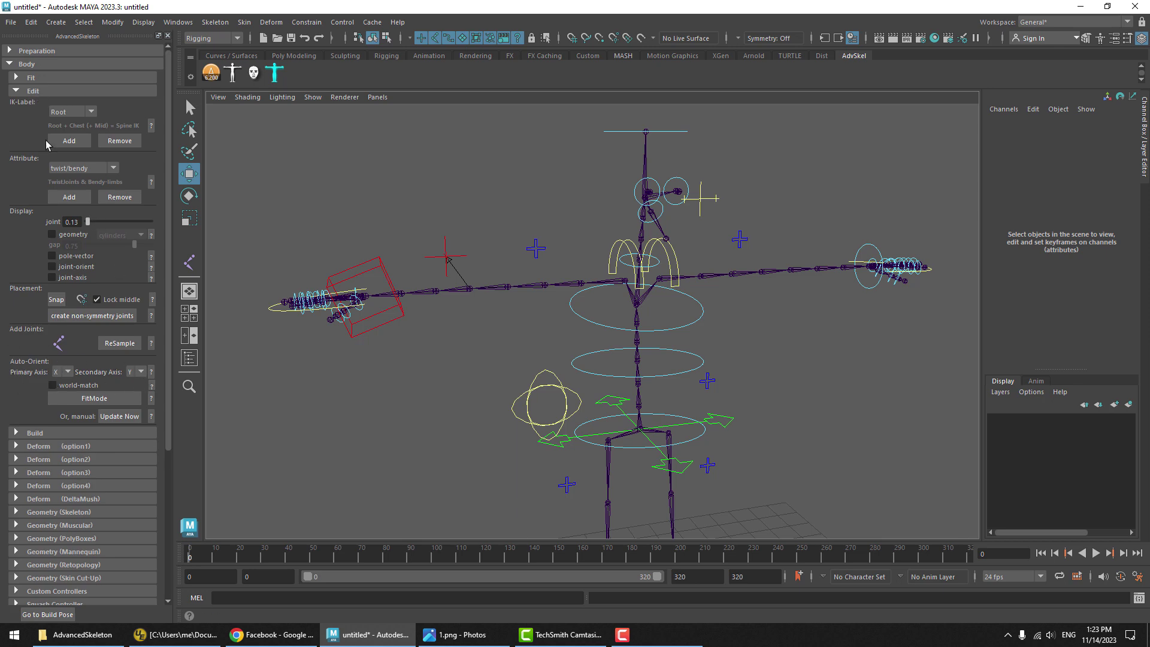
pyautogui.click(34, 433)
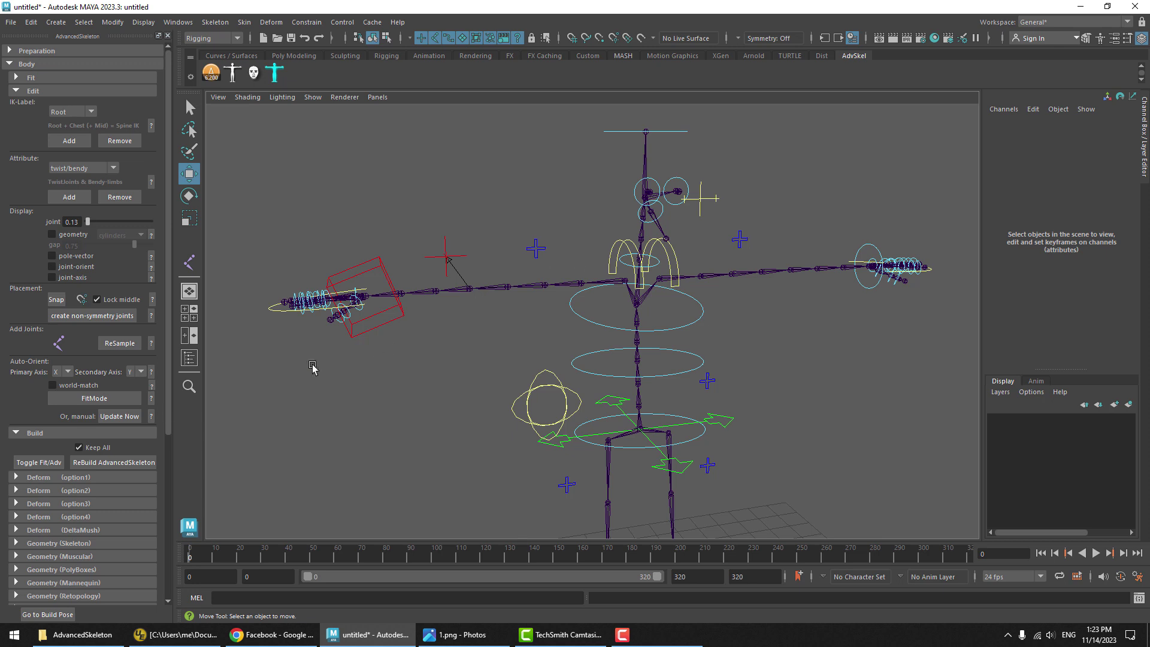
pyautogui.click(53, 462)
# Turn on joint-axis display for the fit skeleton and check the Primary Axis choices for the elbow joint.
pyautogui.click(512, 287)
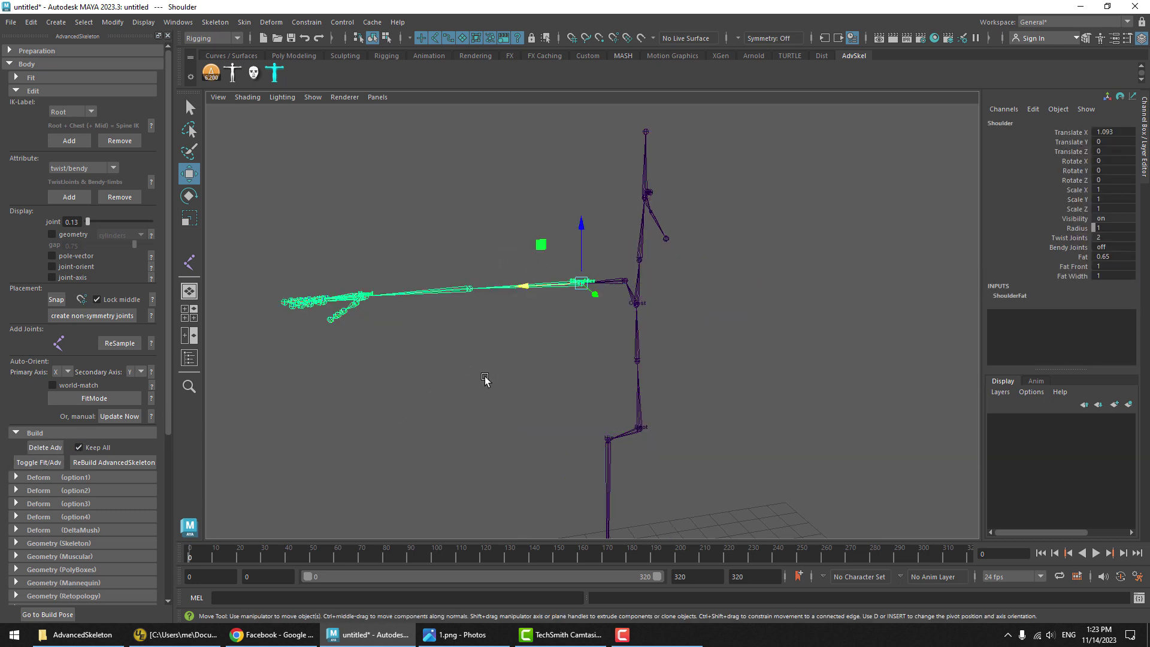
pyautogui.click(51, 277)
pyautogui.click(445, 291)
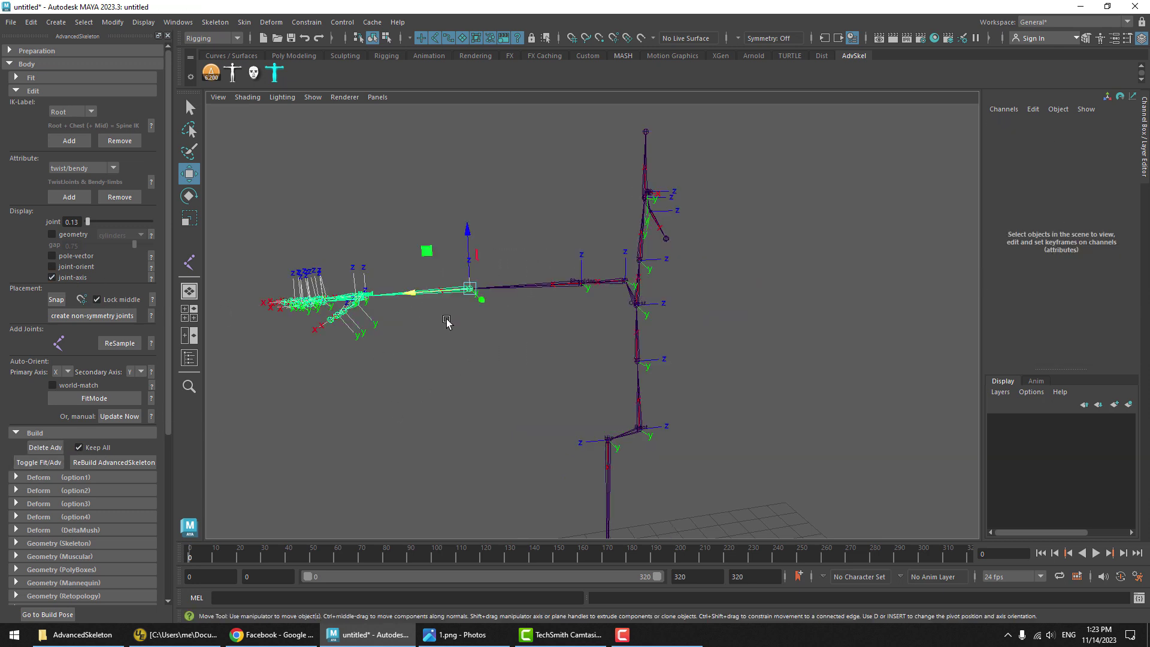
pyautogui.click(59, 374)
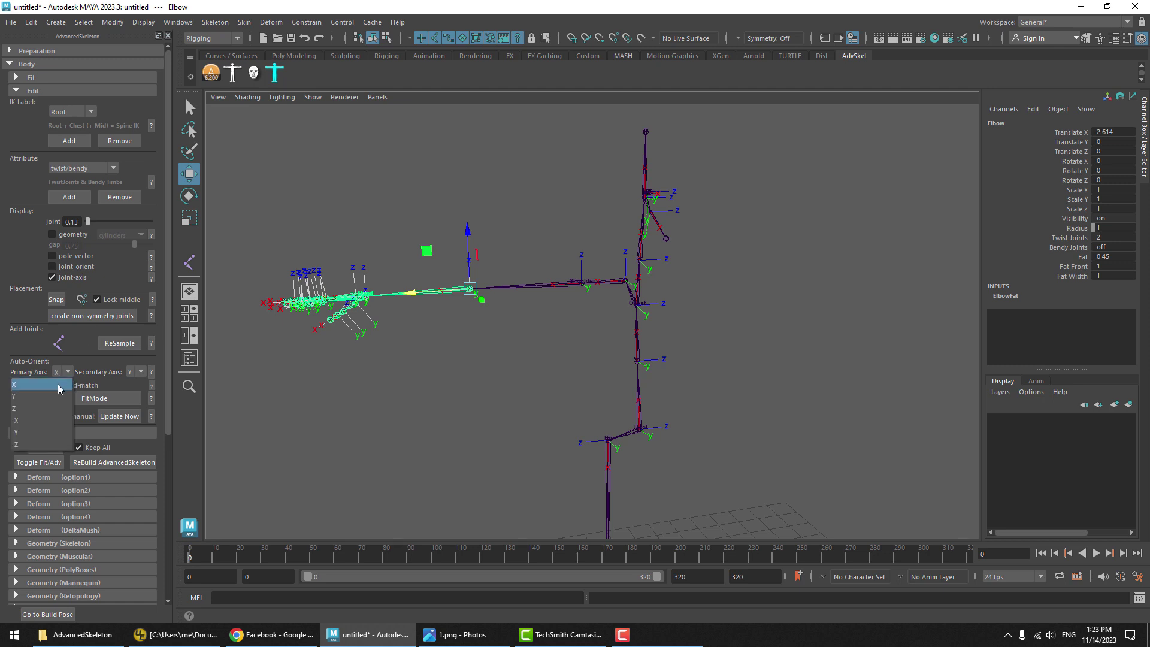
pyautogui.click(70, 355)
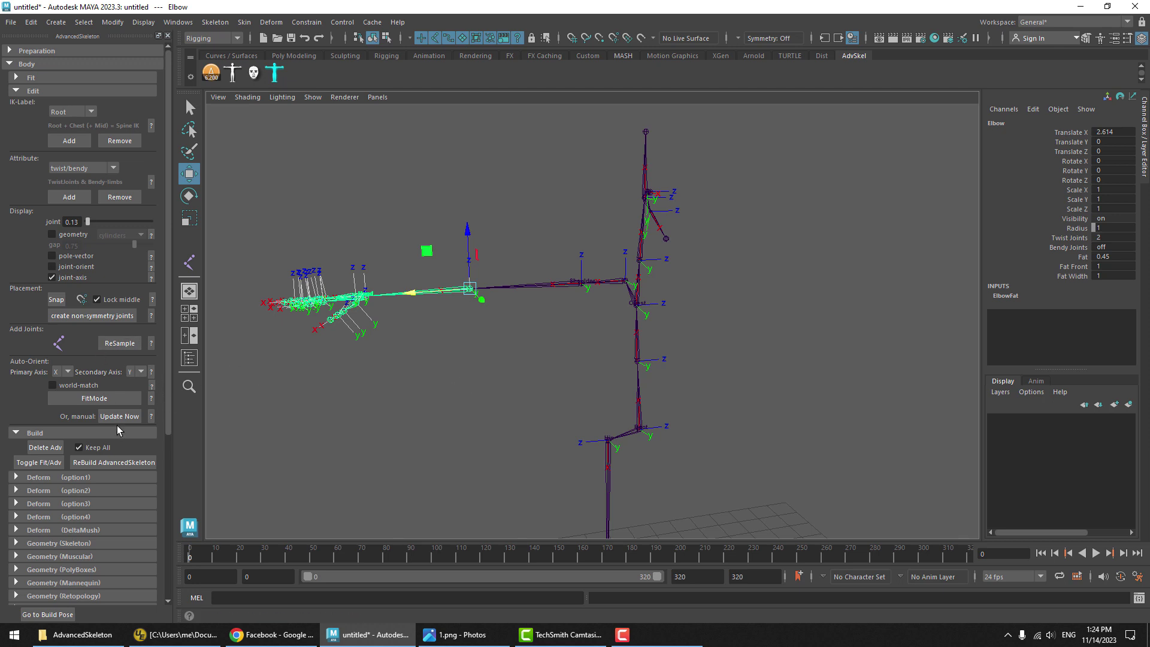
# Examine the elbow and shoulder joints' axes, and toggle the rig back to the Adv skeleton.
pyautogui.click(474, 332)
pyautogui.moveTo(464, 277); pyautogui.dragTo(486, 315)
pyautogui.moveTo(534, 259); pyautogui.dragTo(538, 323)
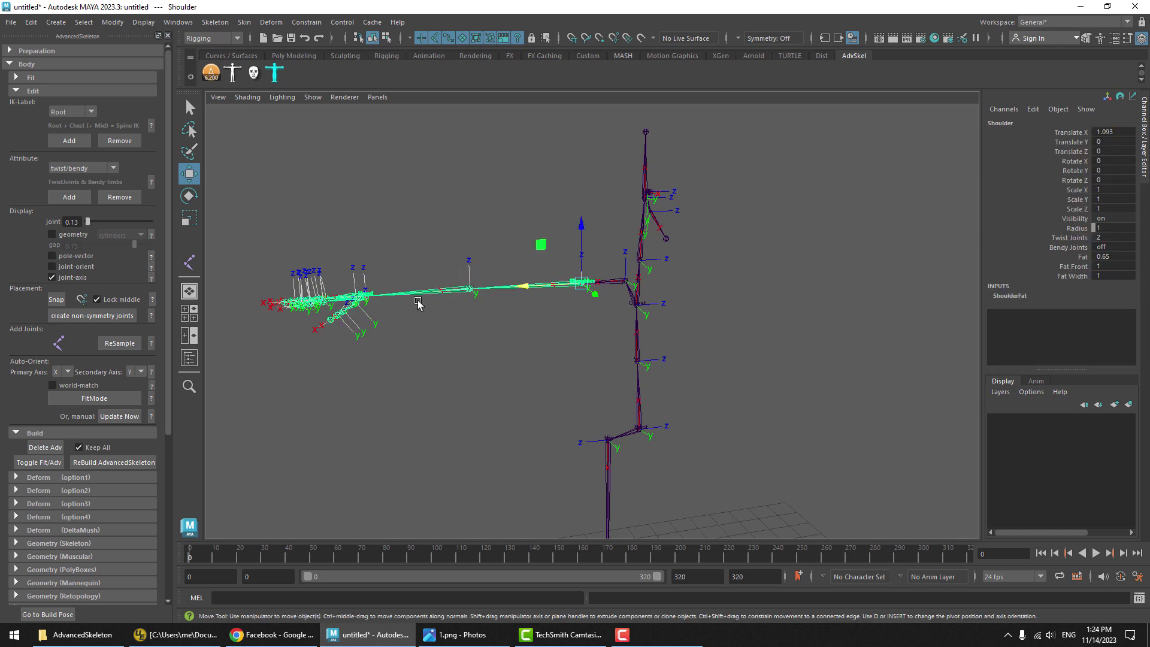
pyautogui.click(456, 347)
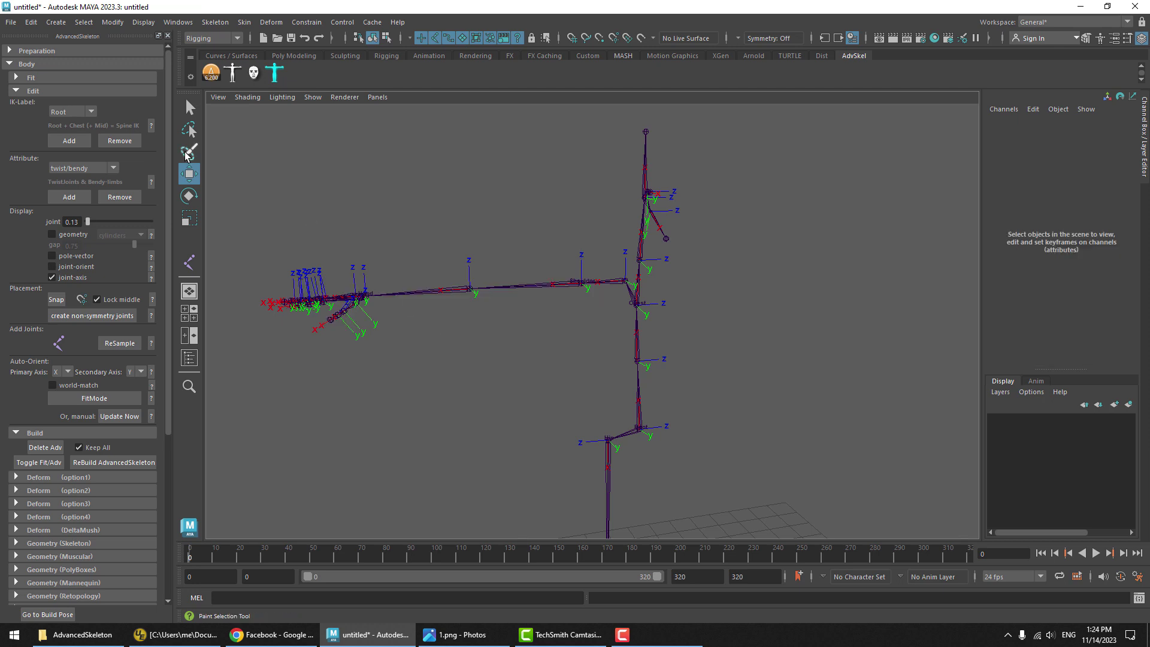
pyautogui.click(60, 448)
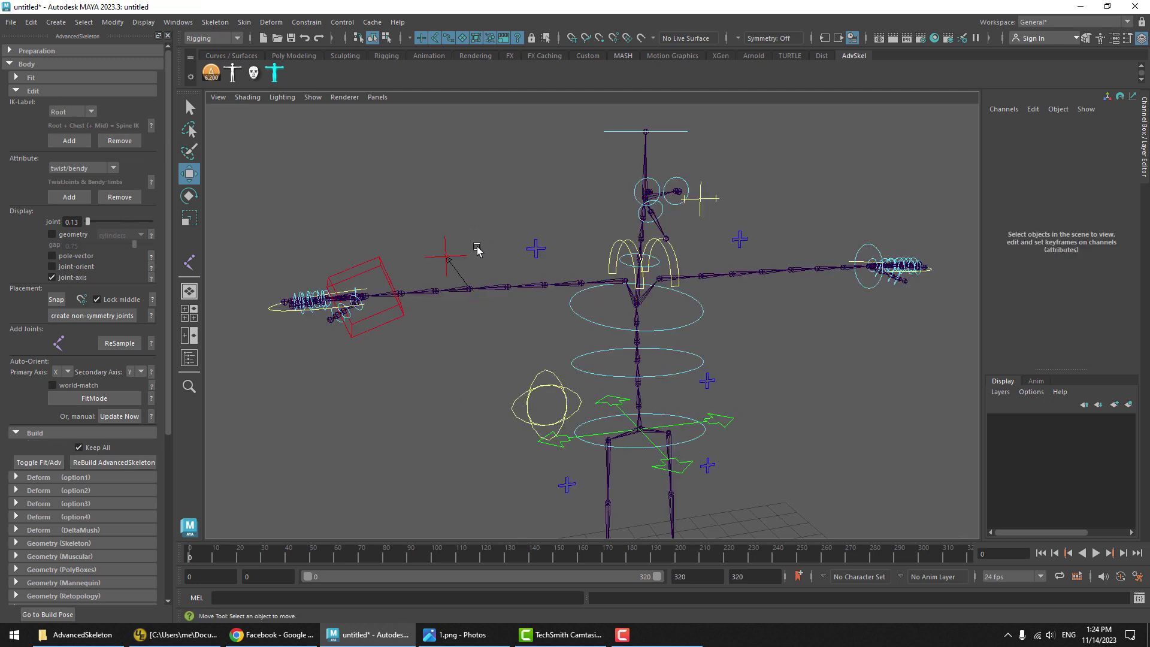
# Select the FK spine and root controllers to examine how their axes are oriented.
pyautogui.click(576, 366)
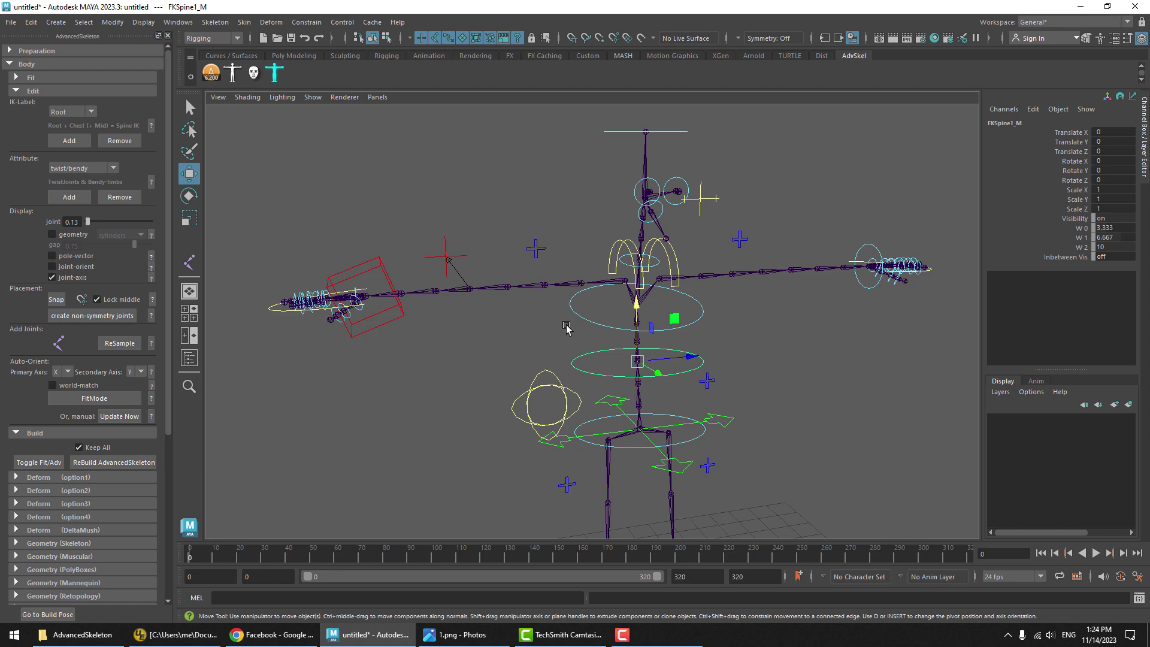
pyautogui.keyDown('alt'); pyautogui.moveTo(542, 353); pyautogui.dragTo(472, 317, button='middle'); pyautogui.keyUp('alt')
pyautogui.click(783, 336)
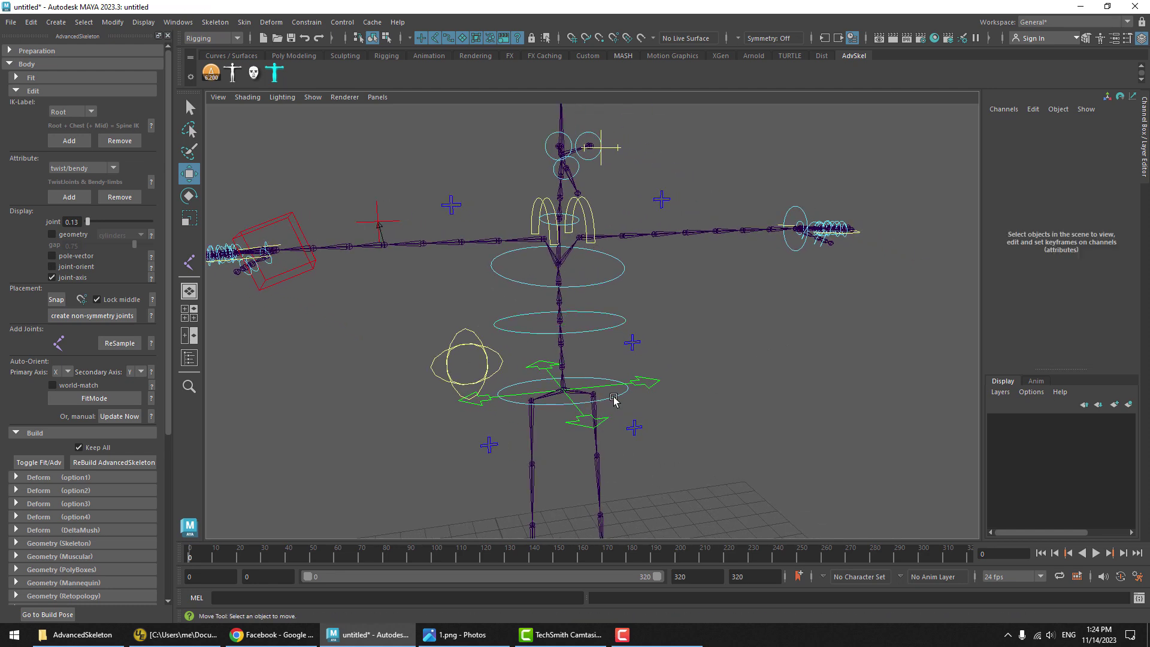
pyautogui.click(593, 373)
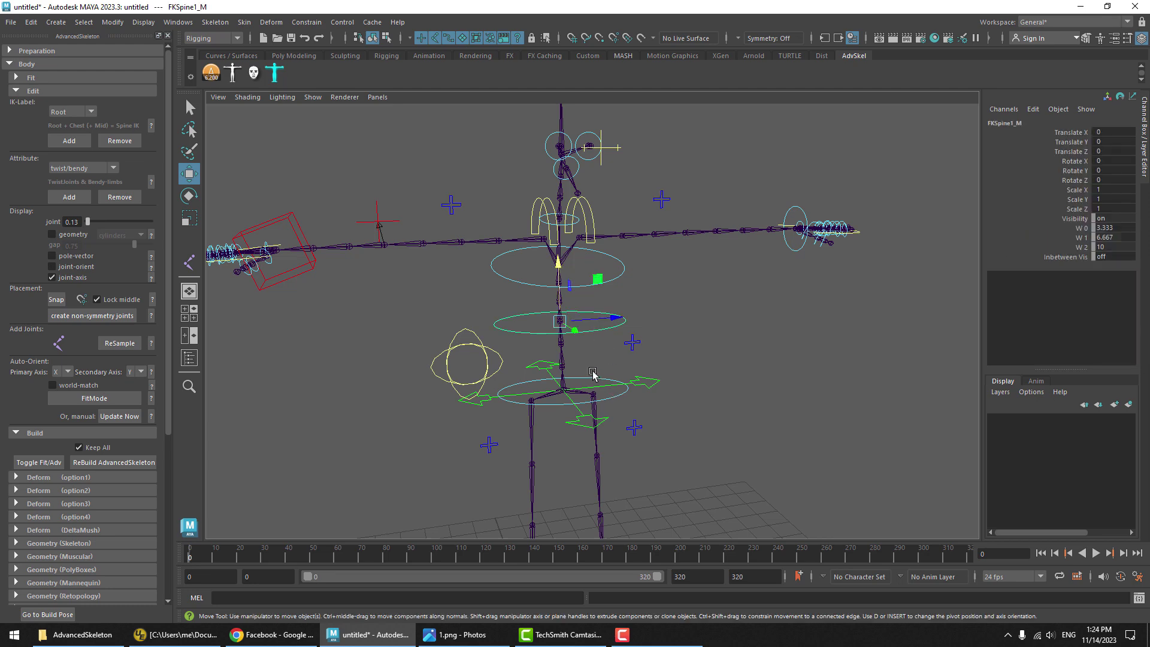
pyautogui.press('e')
pyautogui.press('w')
pyautogui.keyDown('alt'); pyautogui.moveTo(595, 375); pyautogui.dragTo(619, 373, button='right'); pyautogui.keyUp('alt')
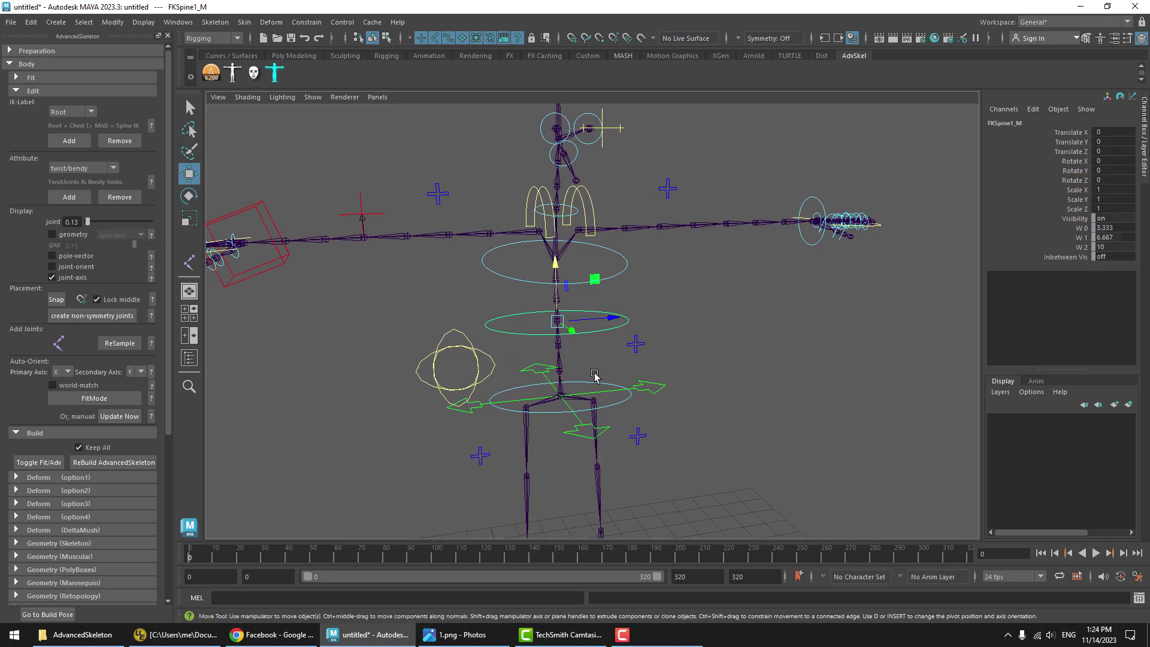
pyautogui.click(710, 362)
pyautogui.click(611, 405)
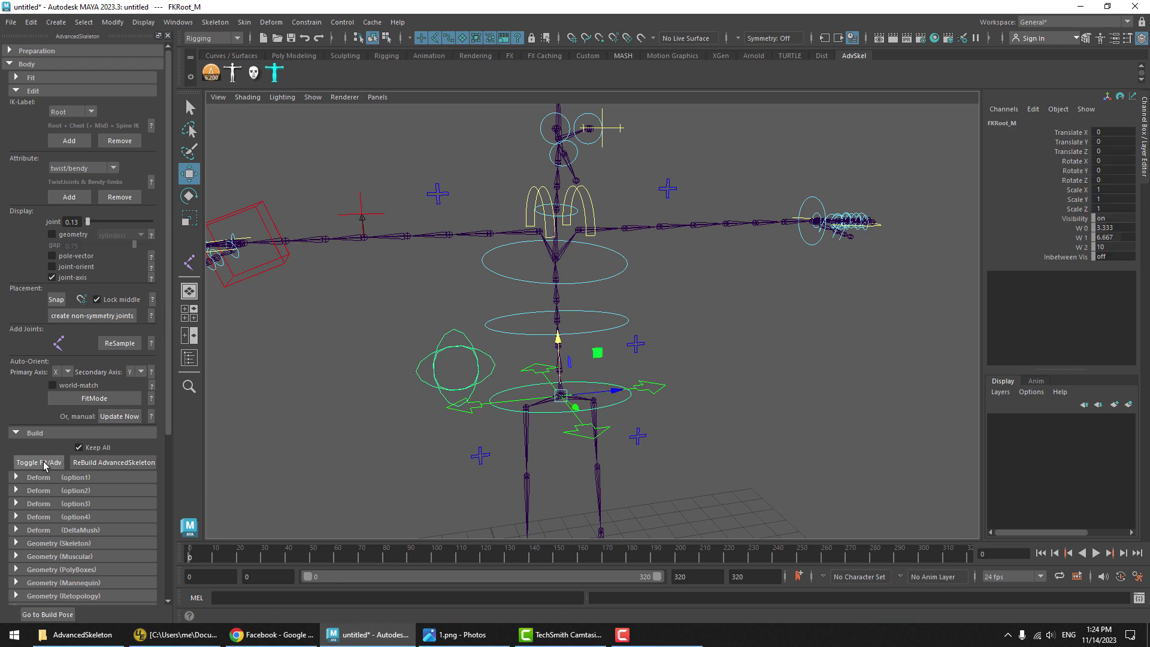
# Toggle to the fit skeleton to compare its spine joint axes, and return to the Adv skeleton.
pyautogui.click(39, 462)
pyautogui.click(593, 346)
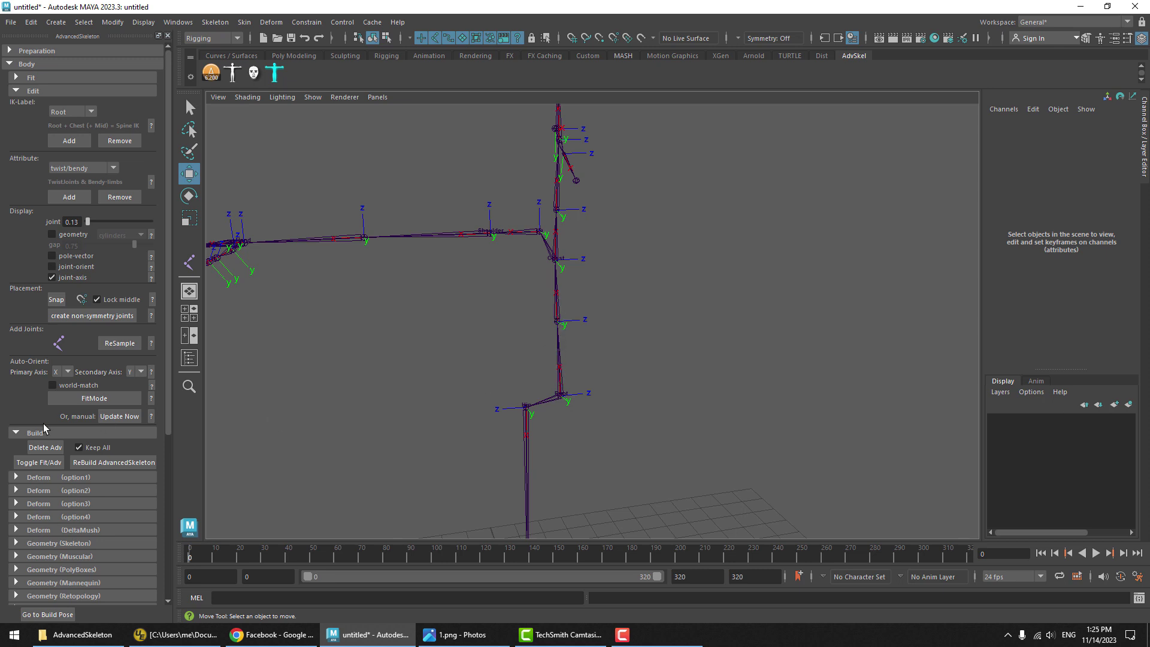
pyautogui.click(43, 462)
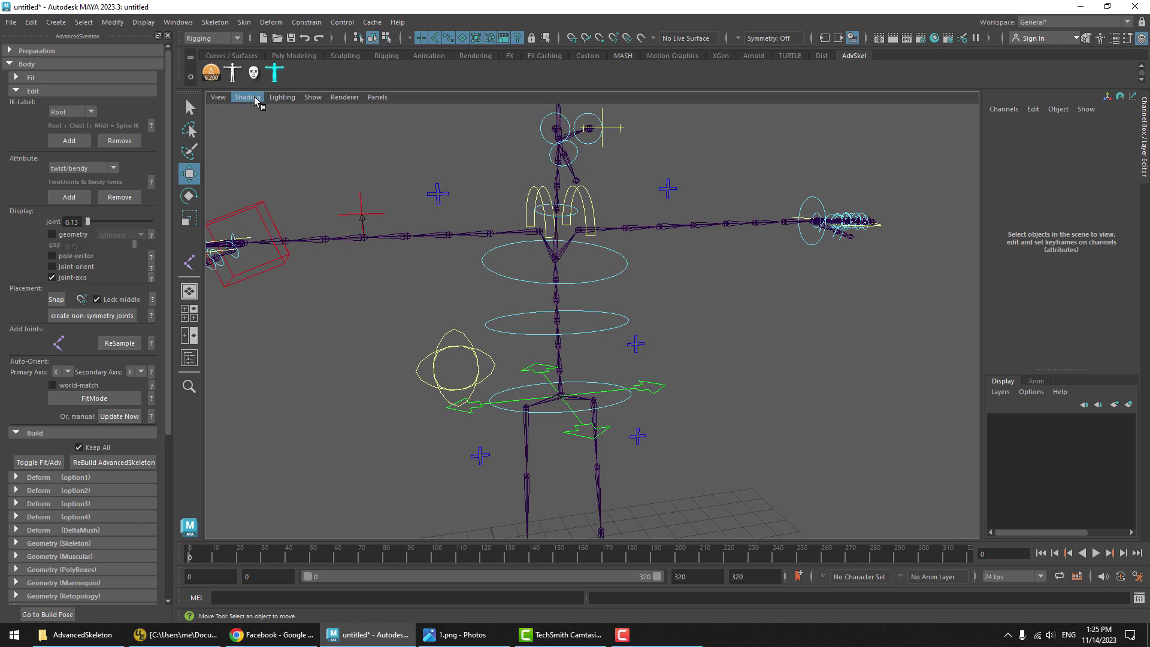
# Switch AdvancedSkeleton back to version 6.210 and open the body's Control Orient settings.
pyautogui.click(28, 64)
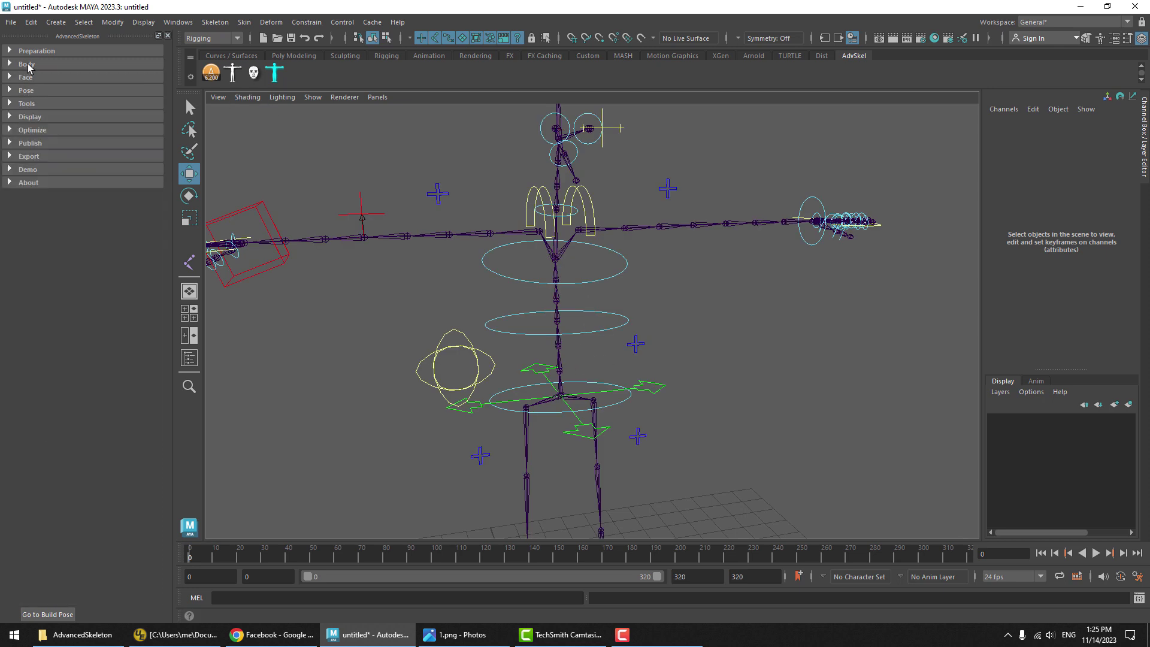
pyautogui.click(33, 183)
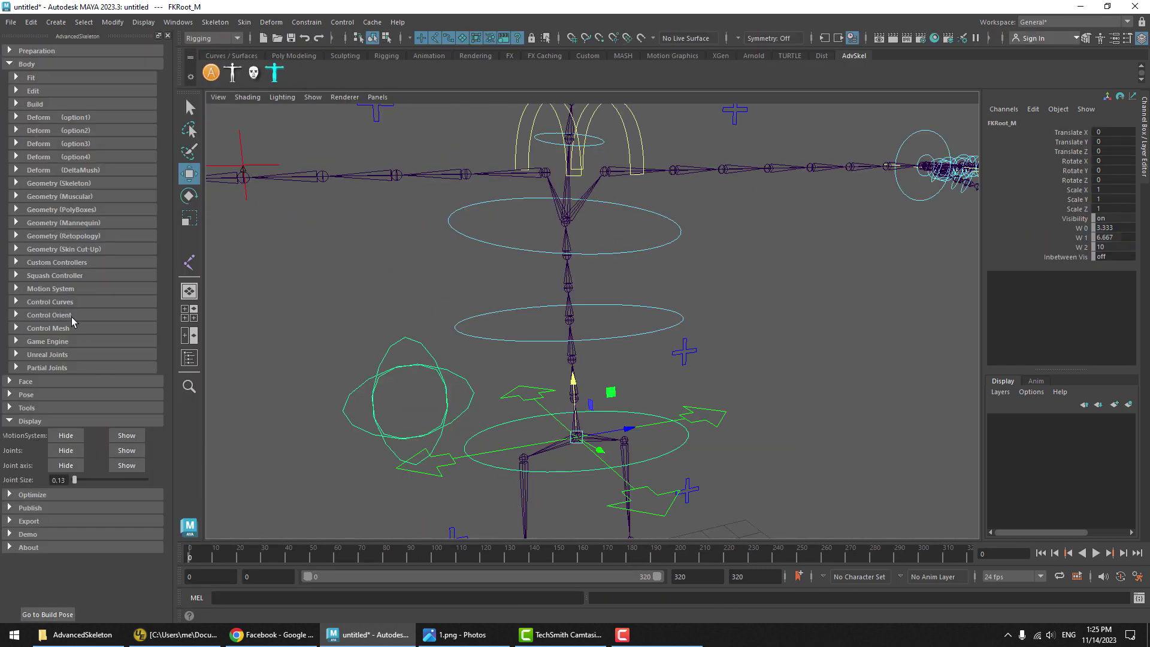
pyautogui.click(71, 317)
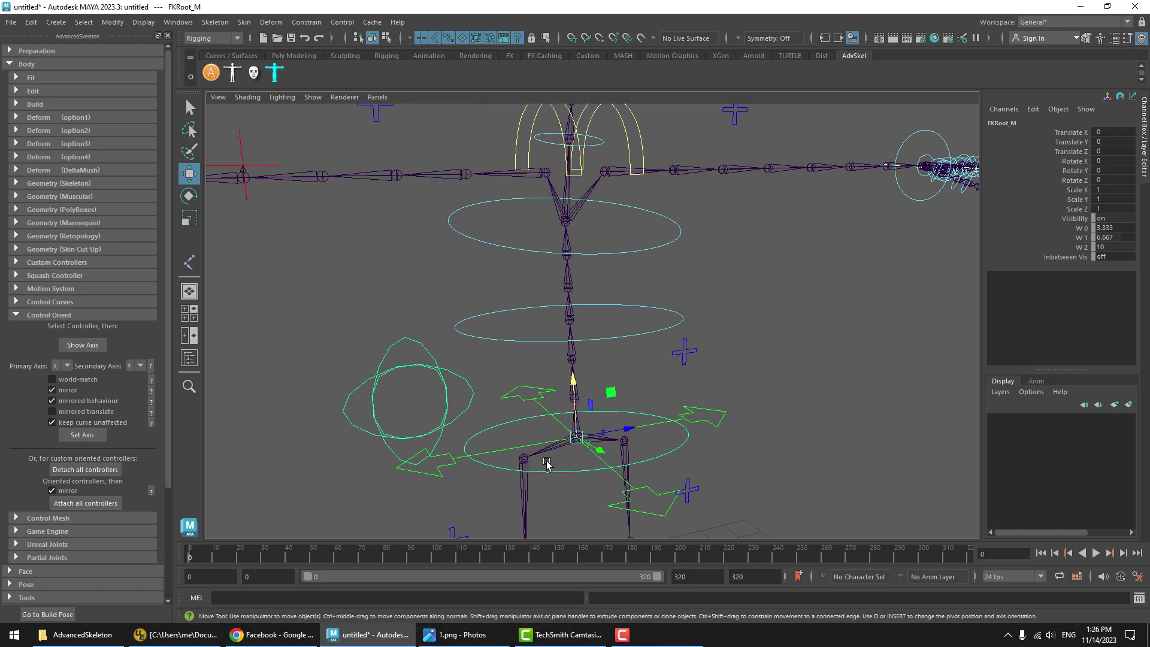
# Set the axes of the FK root, spine and chest controllers to world orientation using world-match.
pyautogui.keyDown('alt'); pyautogui.moveTo(575, 419); pyautogui.dragTo(571, 396, button='middle'); pyautogui.keyUp('alt')
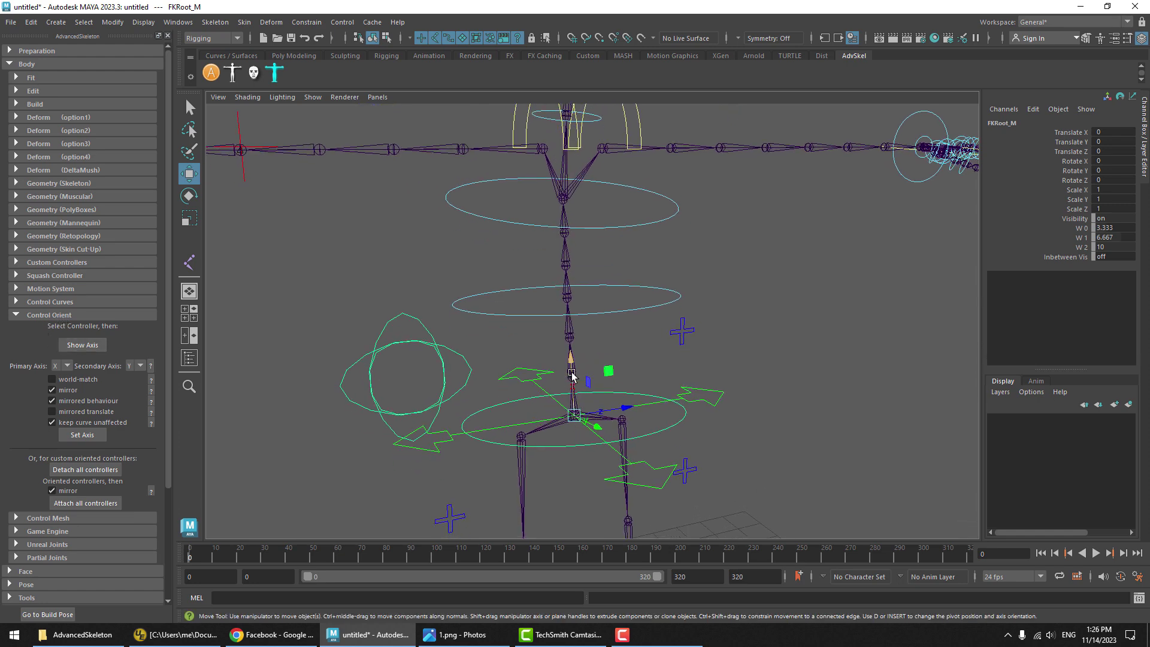
pyautogui.keyDown('shift'); pyautogui.moveTo(636, 209); pyautogui.dragTo(639, 320); pyautogui.keyUp('shift')
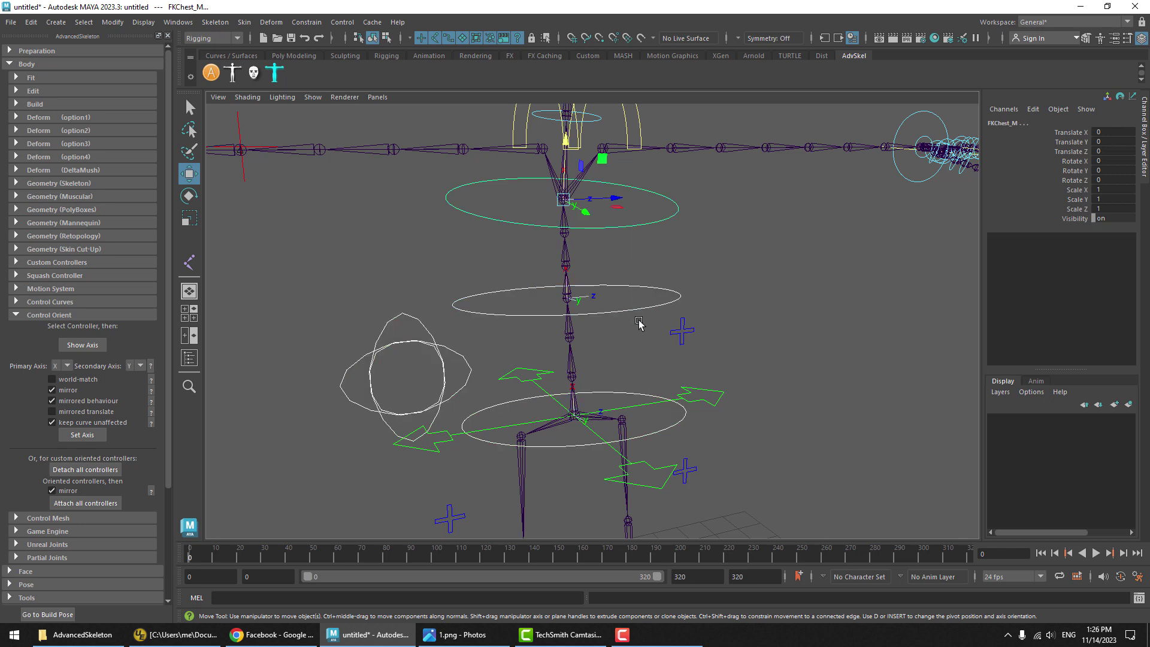
pyautogui.click(67, 379)
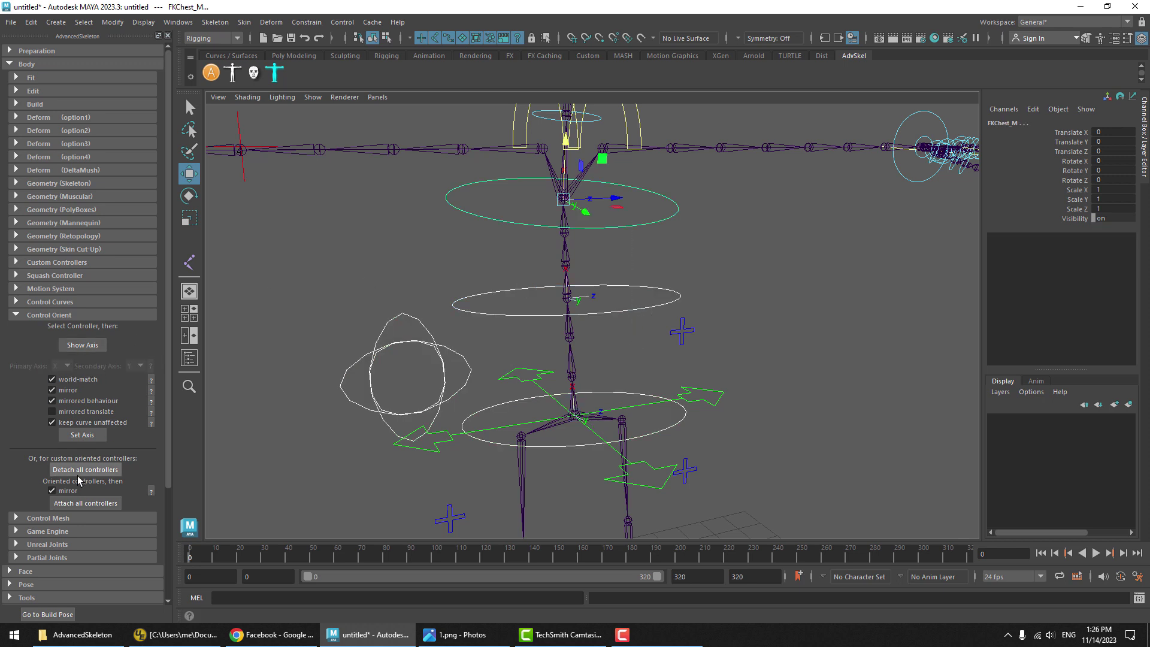
pyautogui.click(82, 435)
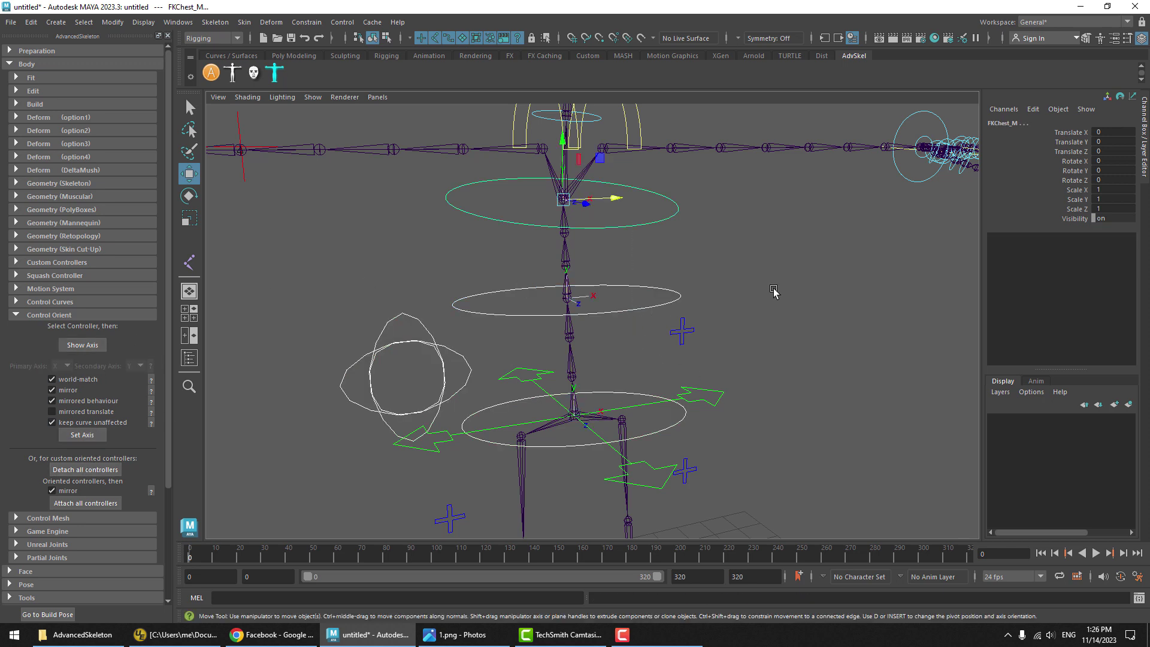
pyautogui.click(608, 399)
pyautogui.keyDown('alt'); pyautogui.moveTo(623, 403); pyautogui.dragTo(480, 415); pyautogui.keyUp('alt')
pyautogui.click(466, 378)
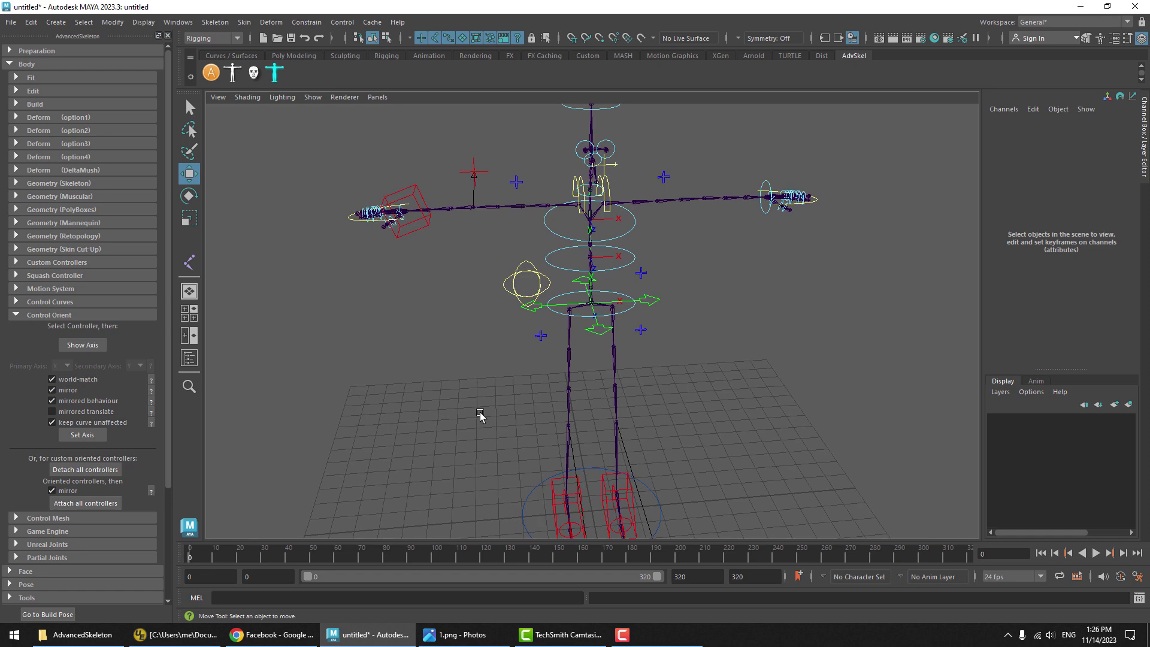
# Turn on the origin axis heads-up display and examine the world axes at the rig's base between the feet.
pyautogui.click(154, 23)
pyautogui.moveTo(174, 67)
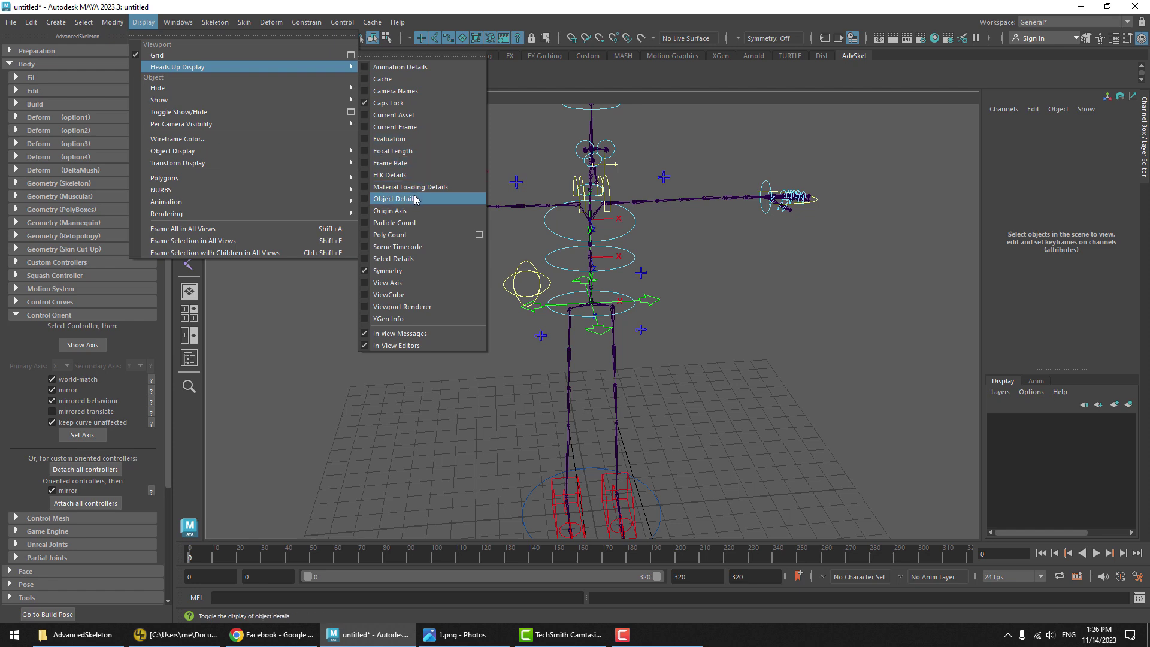
pyautogui.click(411, 214)
pyautogui.keyDown('alt'); pyautogui.moveTo(713, 441); pyautogui.dragTo(681, 441); pyautogui.keyUp('alt')
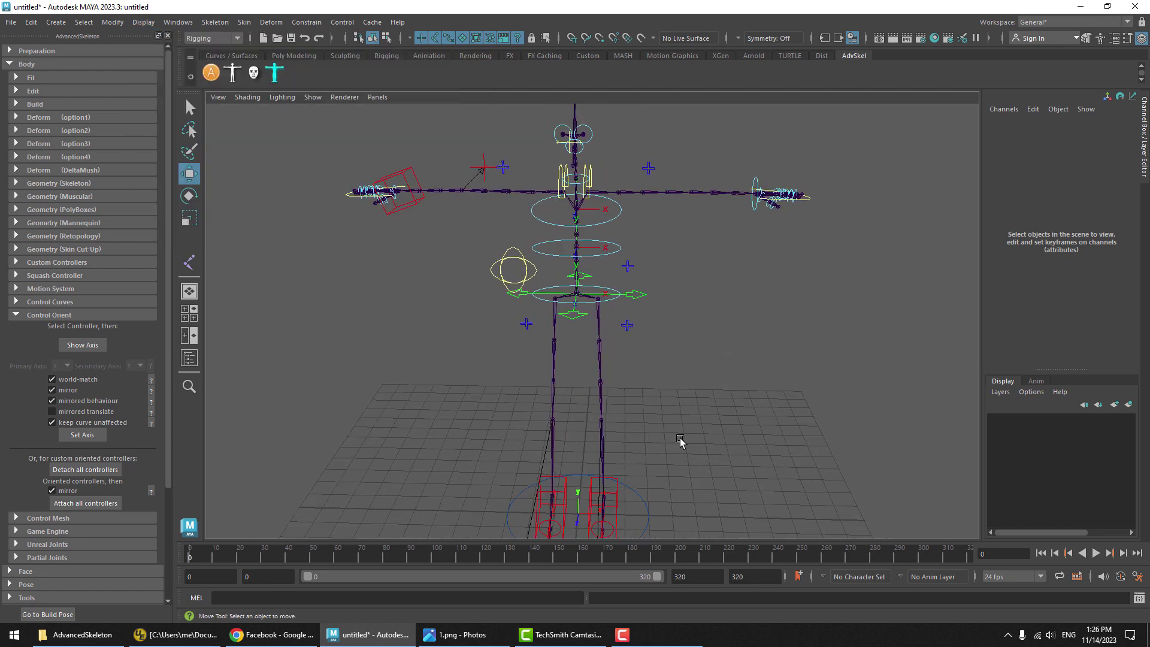
pyautogui.keyDown('alt'); pyautogui.moveTo(756, 441); pyautogui.dragTo(763, 300, button='middle'); pyautogui.keyUp('alt')
pyautogui.scroll(6, 762, 300)
pyautogui.keyDown('alt'); pyautogui.moveTo(704, 395); pyautogui.dragTo(708, 399); pyautogui.keyUp('alt')
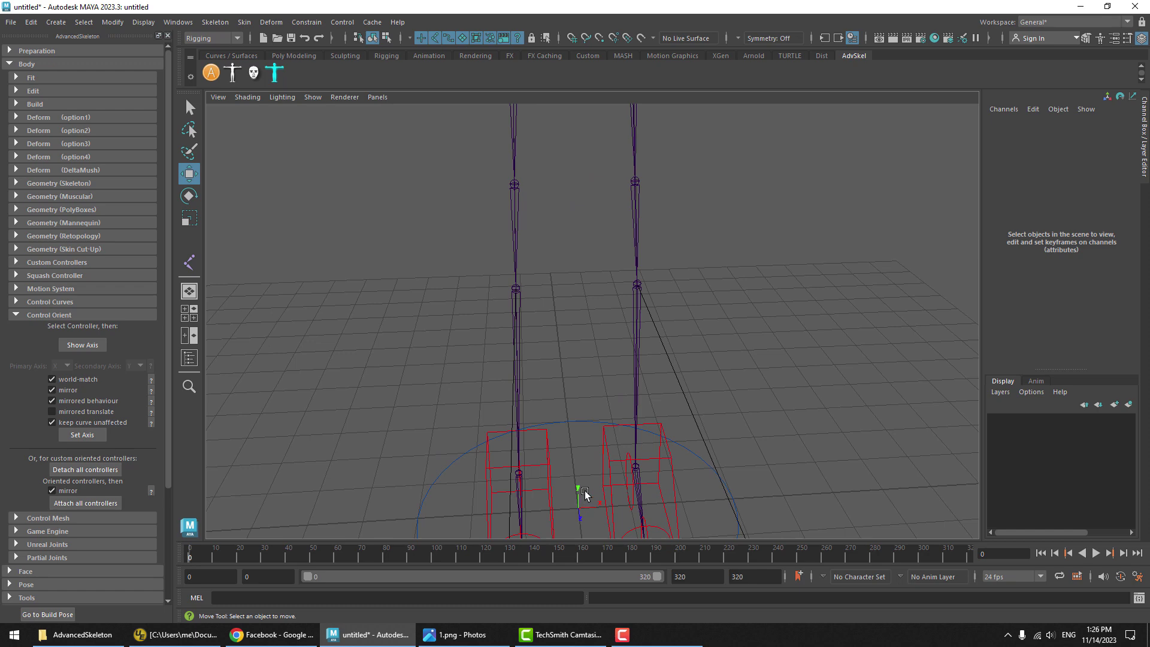
pyautogui.keyDown('alt'); pyautogui.moveTo(582, 507); pyautogui.dragTo(596, 492); pyautogui.keyUp('alt')
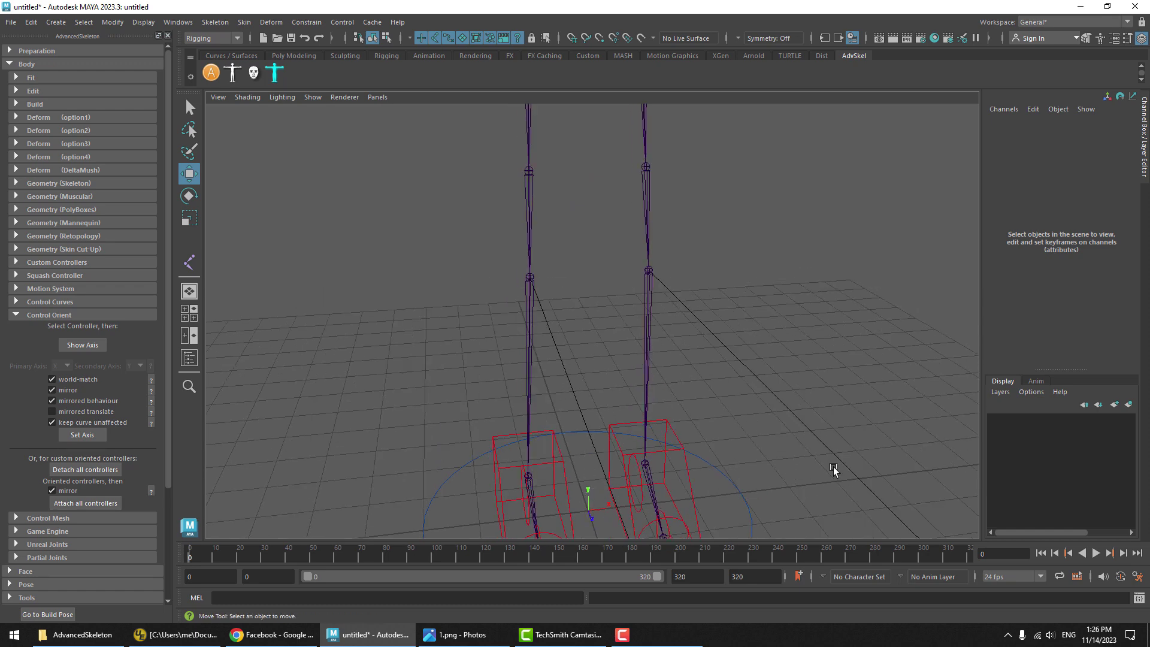
pyautogui.keyDown('alt'); pyautogui.moveTo(626, 484); pyautogui.dragTo(629, 477, button='middle'); pyautogui.keyUp('alt')
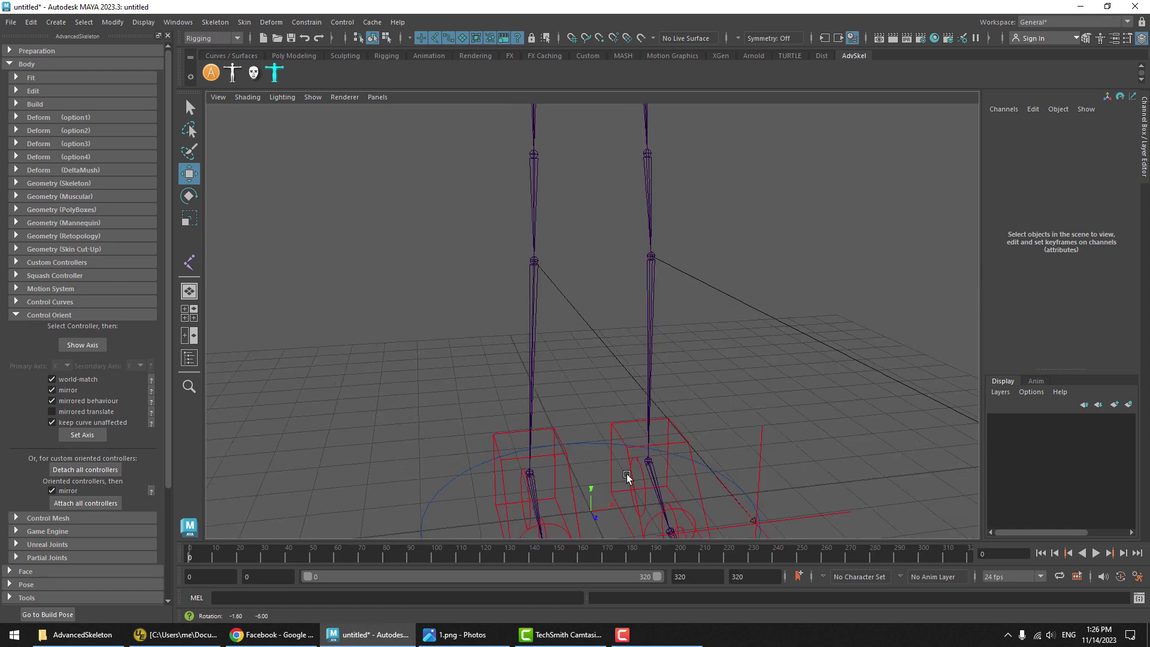
# Try rotating the FKSpine1_M controller, and undo back through the rotation and the controller axis display.
pyautogui.scroll(-4, 629, 478)
pyautogui.keyDown('alt'); pyautogui.moveTo(554, 297); pyautogui.dragTo(567, 444, button='middle'); pyautogui.keyUp('alt')
pyautogui.keyDown('alt'); pyautogui.moveTo(595, 301); pyautogui.dragTo(597, 395, button='middle'); pyautogui.keyUp('alt')
pyautogui.scroll(1, 597, 395)
pyautogui.click(657, 323)
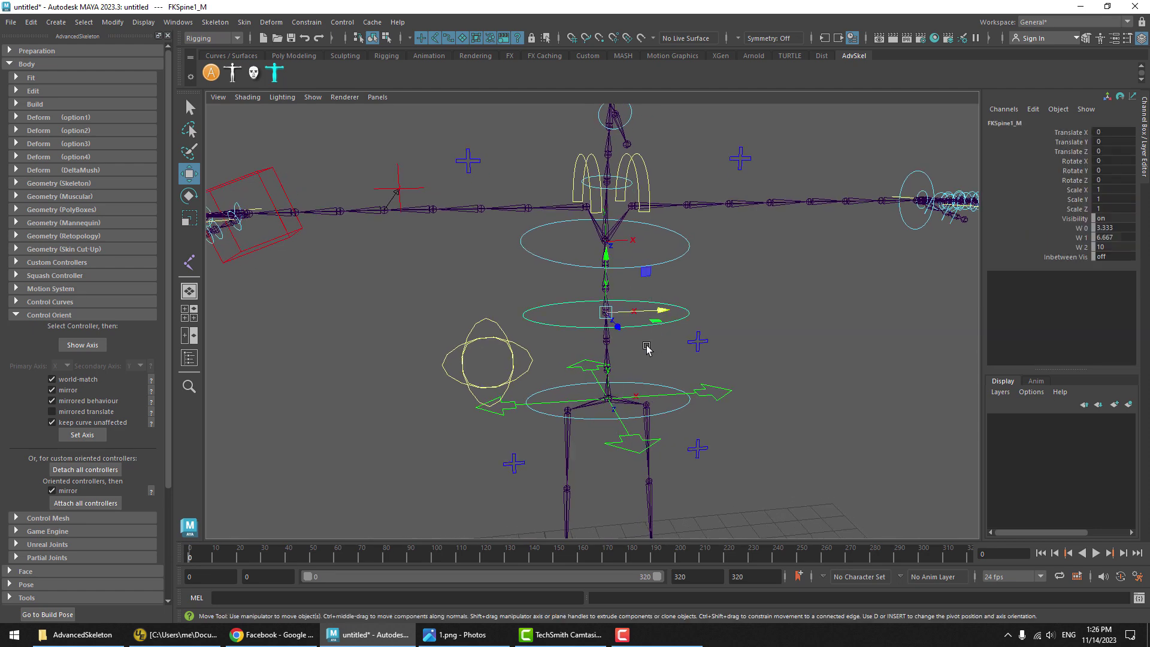
pyautogui.scroll(1, 648, 349)
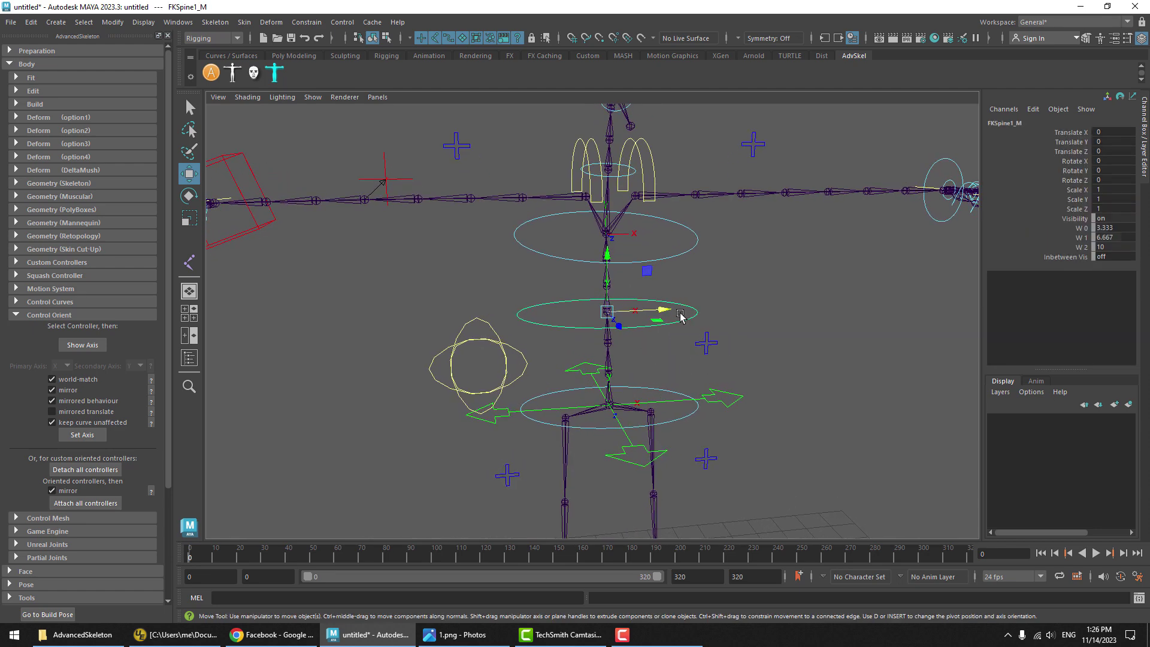
pyautogui.press('e')
pyautogui.moveTo(578, 300); pyautogui.dragTo(594, 291)
pyautogui.hotkey('ctrl', 'z')
pyautogui.hotkey('ctrl', 'z')
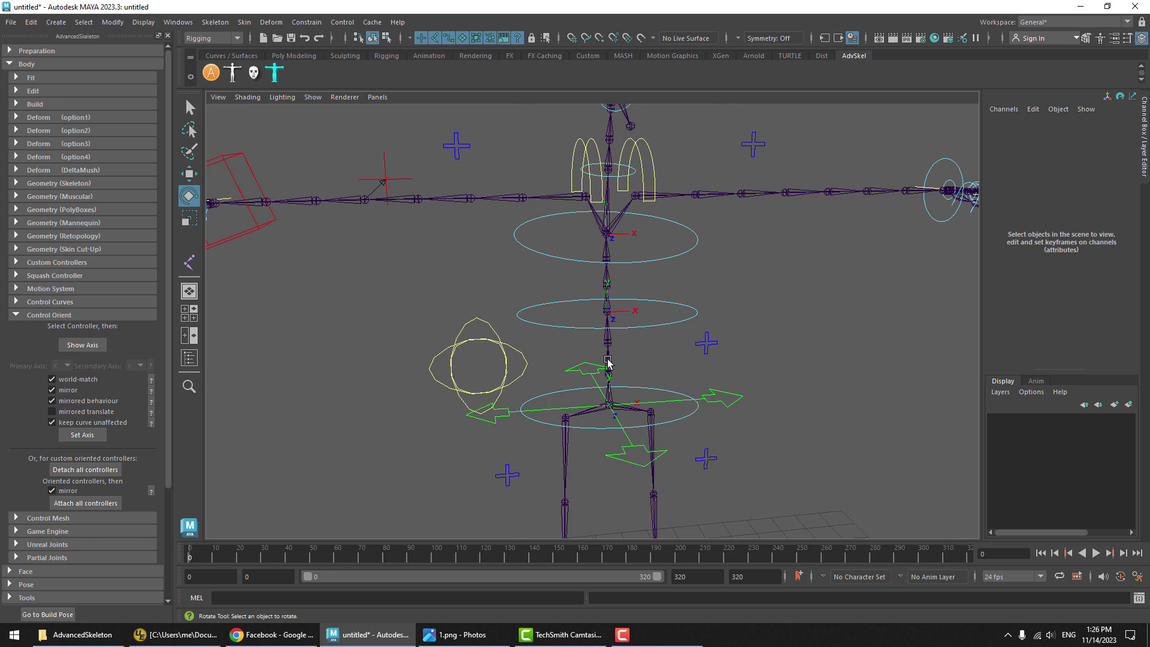
pyautogui.hotkey('ctrl', 'z')
# Show the joint axes on the whole skeleton to compare their orientation, hide them again and clear the selection.
pyautogui.scroll(-4, 72, 341)
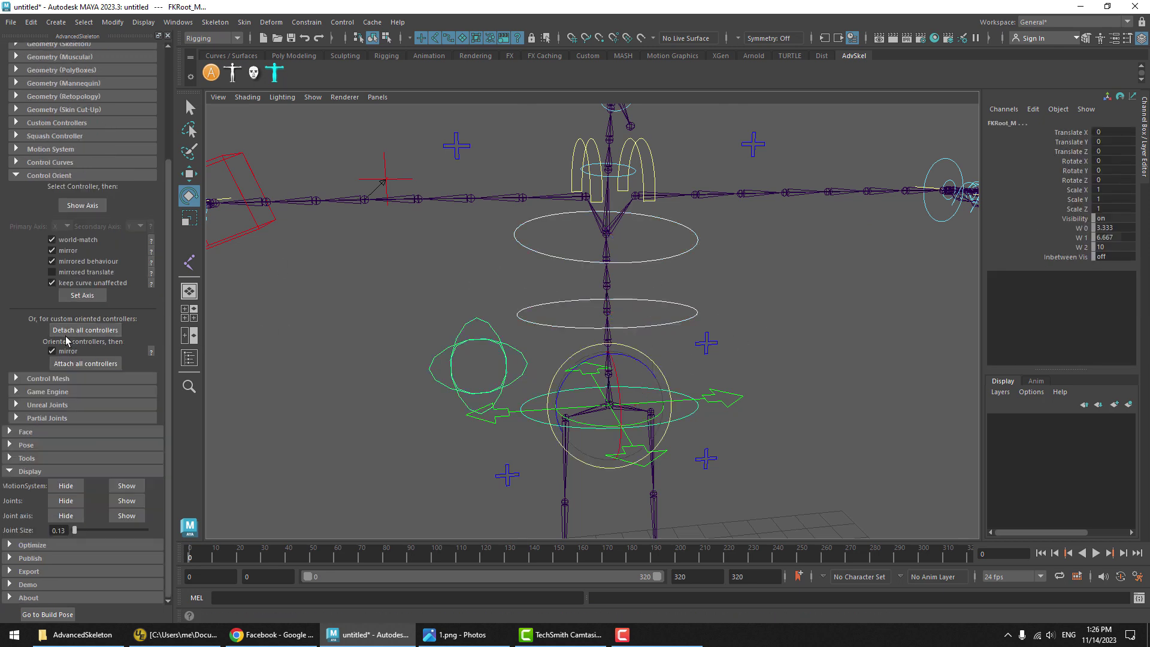
pyautogui.click(126, 516)
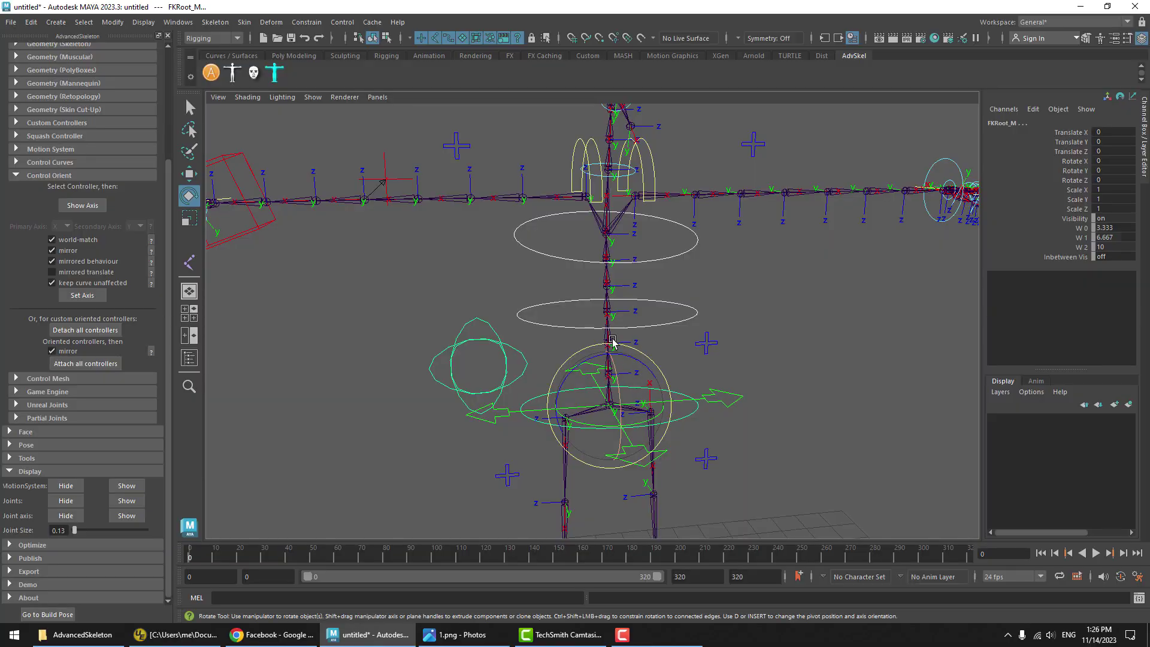
pyautogui.click(66, 516)
pyautogui.click(644, 353)
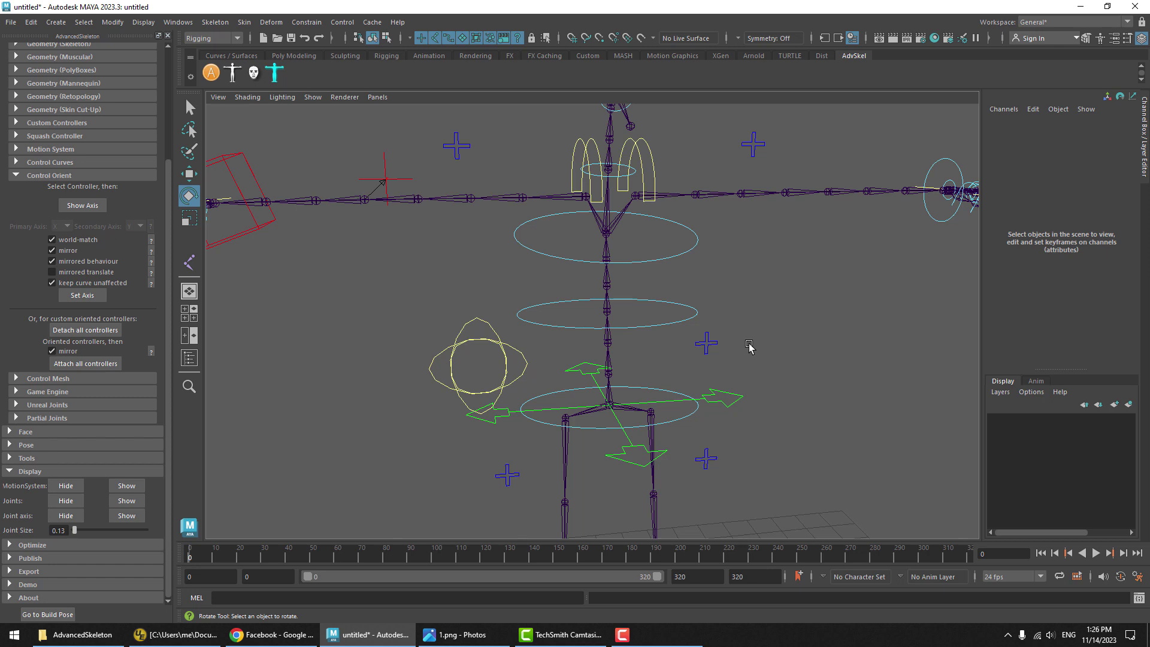
# Select the right foot's IK leg controller and open the body's Control Orient settings.
pyautogui.scroll(-5, 749, 348)
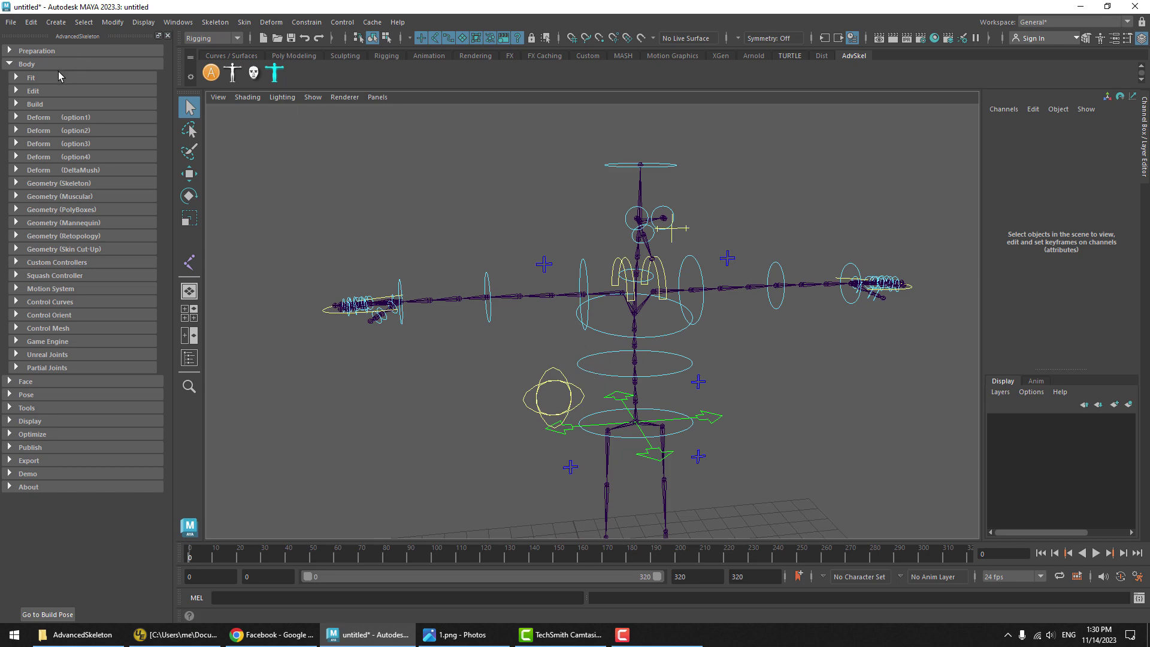
pyautogui.keyDown('alt'); pyautogui.moveTo(500, 303); pyautogui.dragTo(454, 235); pyautogui.keyUp('alt')
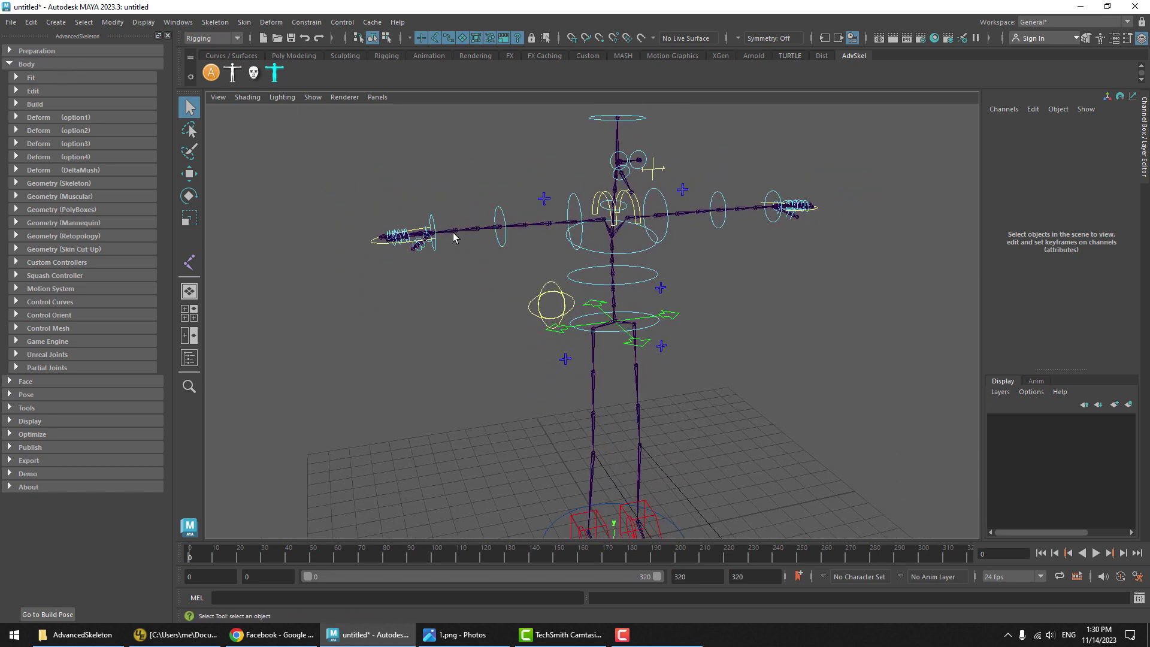
pyautogui.click(38, 103)
pyautogui.click(37, 103)
pyautogui.click(36, 91)
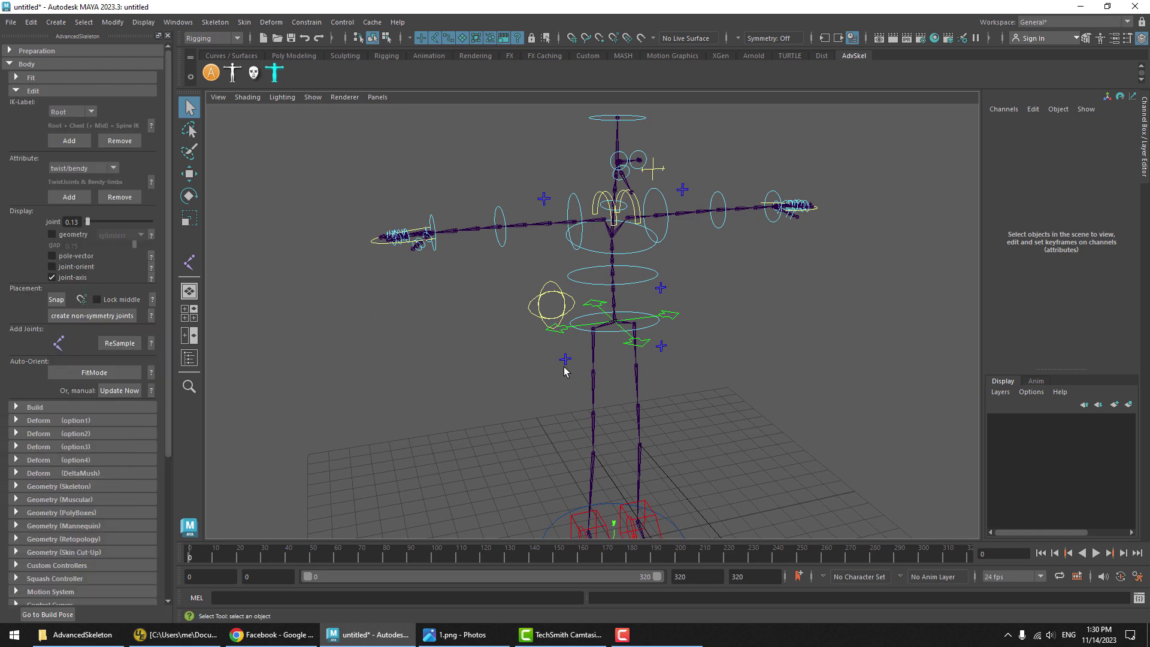
pyautogui.keyDown('alt'); pyautogui.moveTo(564, 371); pyautogui.dragTo(580, 457); pyautogui.keyUp('alt')
pyautogui.click(584, 489)
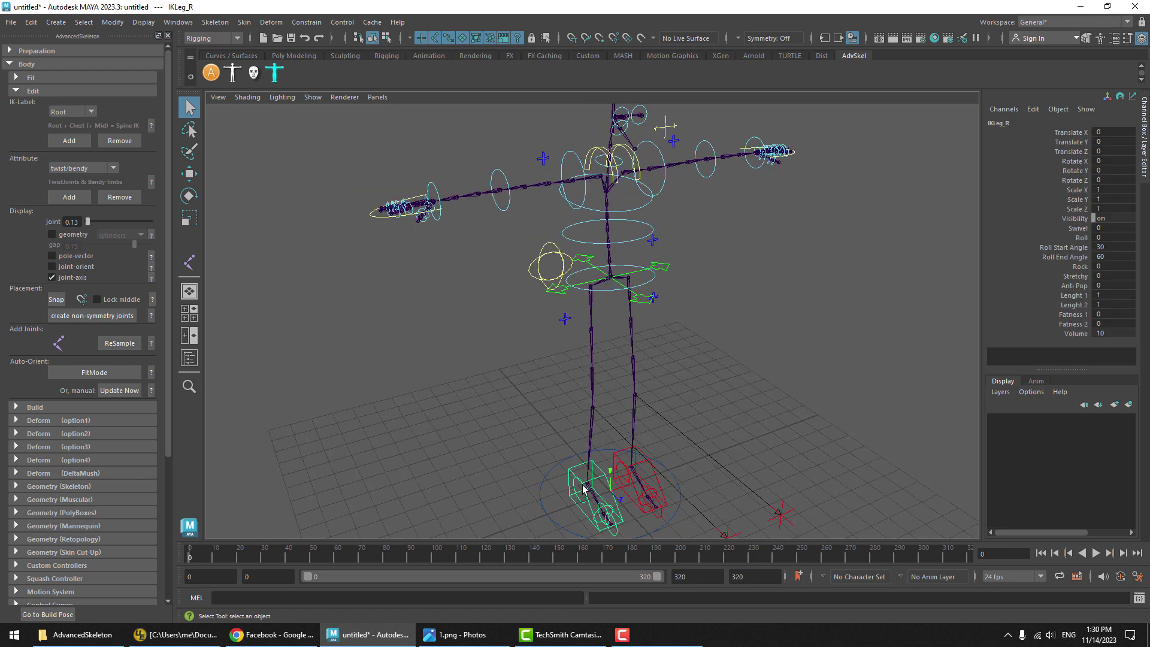
pyautogui.click(59, 92)
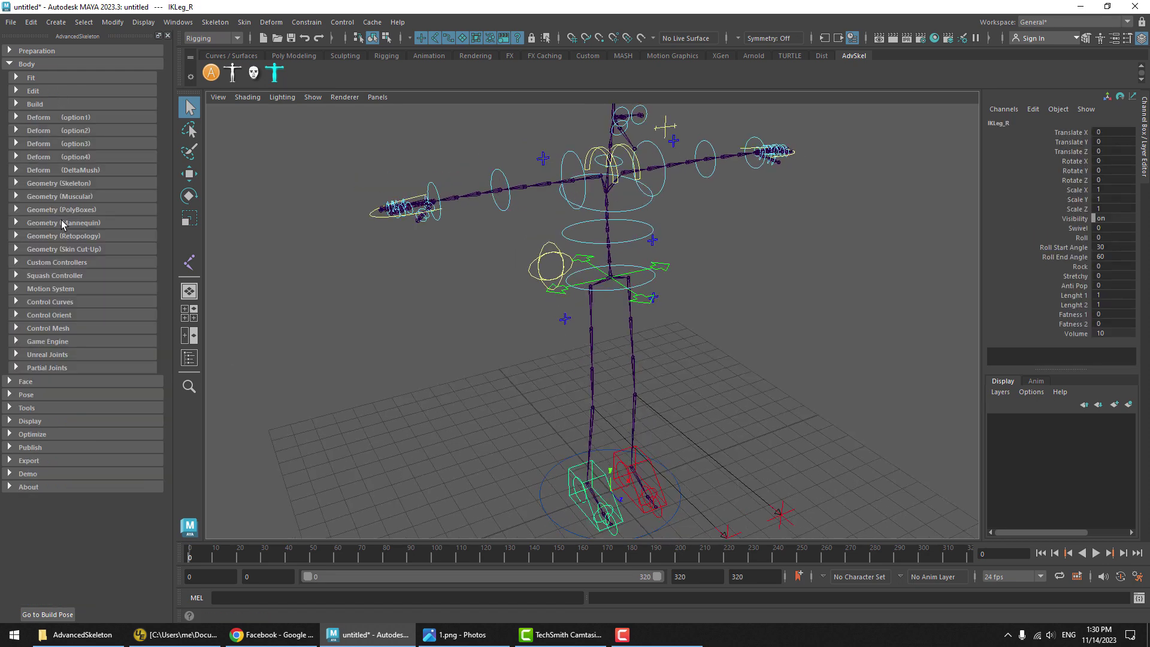
pyautogui.click(49, 315)
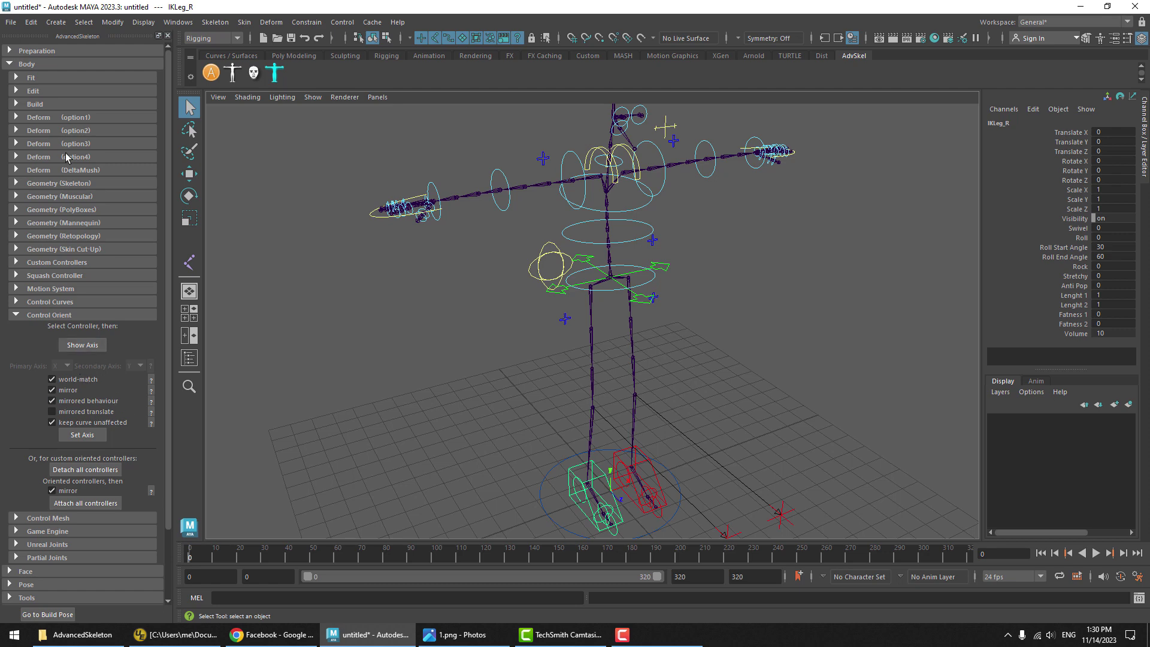
# Enable Keep All in the build options, toggle to the fit skeleton and delete the Adv skeleton.
pyautogui.click(49, 105)
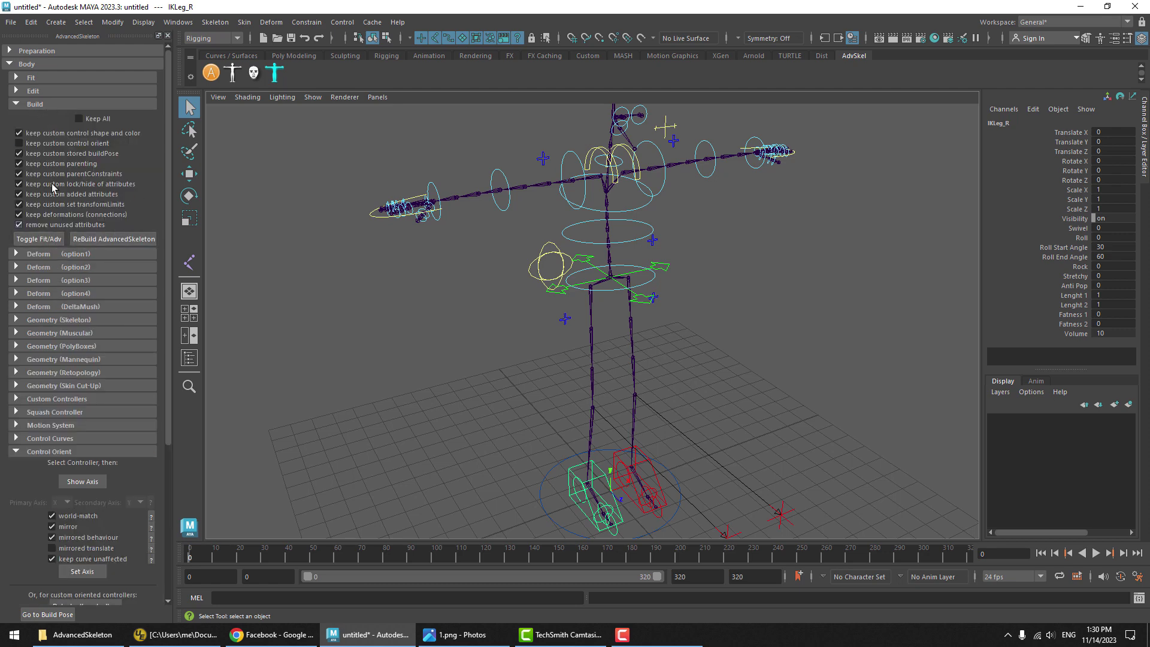
pyautogui.click(96, 119)
pyautogui.click(38, 135)
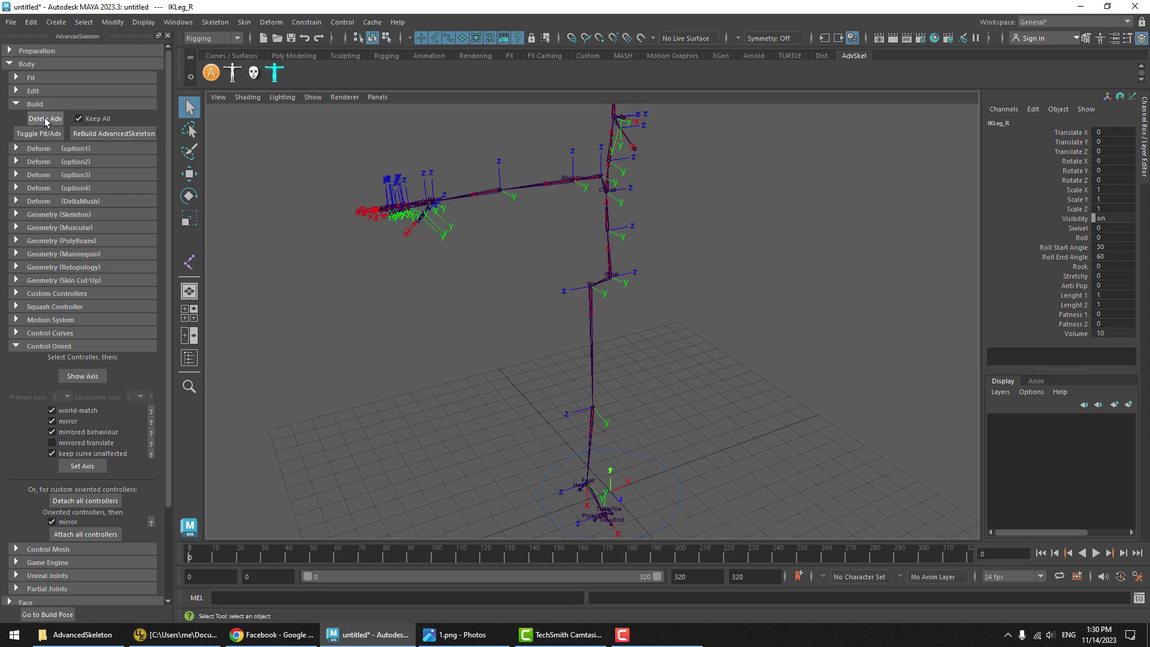
pyautogui.click(45, 119)
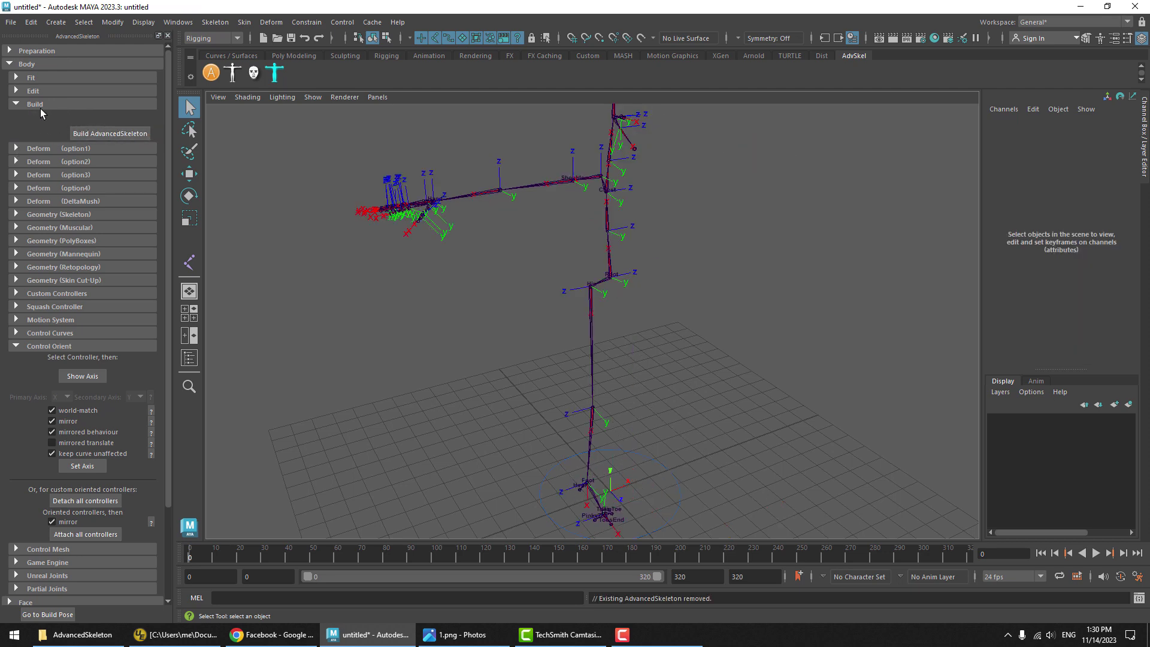
# Turn off the joint-axis display for the fit skeleton and select the Knee joint.
pyautogui.click(33, 91)
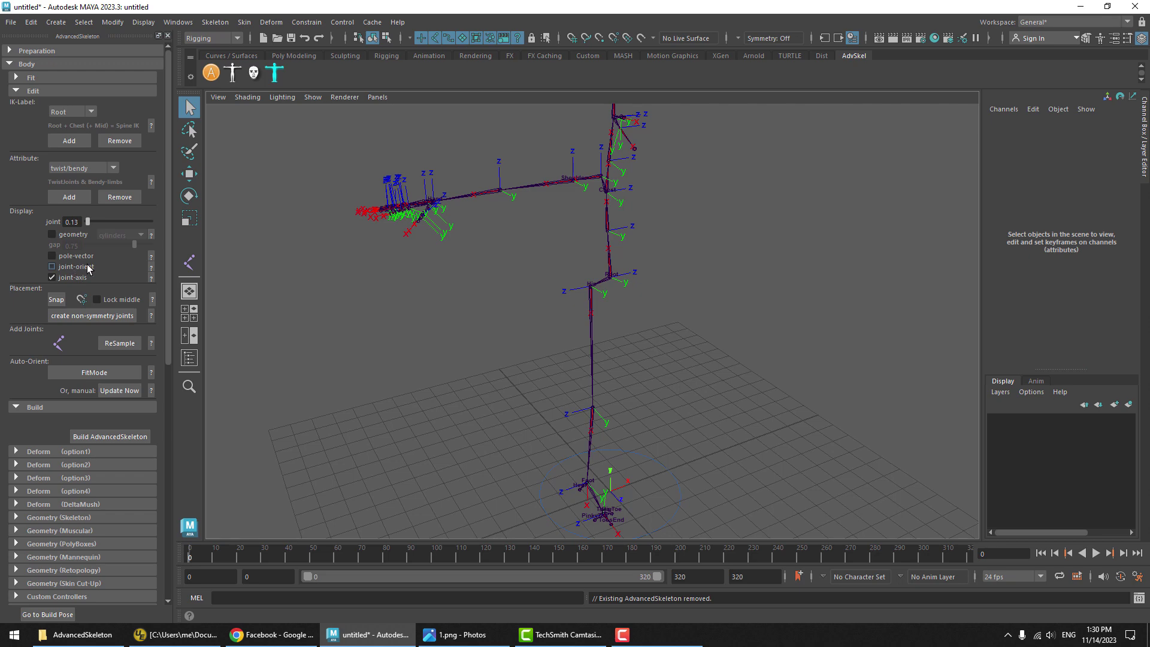
pyautogui.click(69, 277)
pyautogui.keyDown('alt'); pyautogui.moveTo(544, 343); pyautogui.dragTo(538, 397); pyautogui.keyUp('alt')
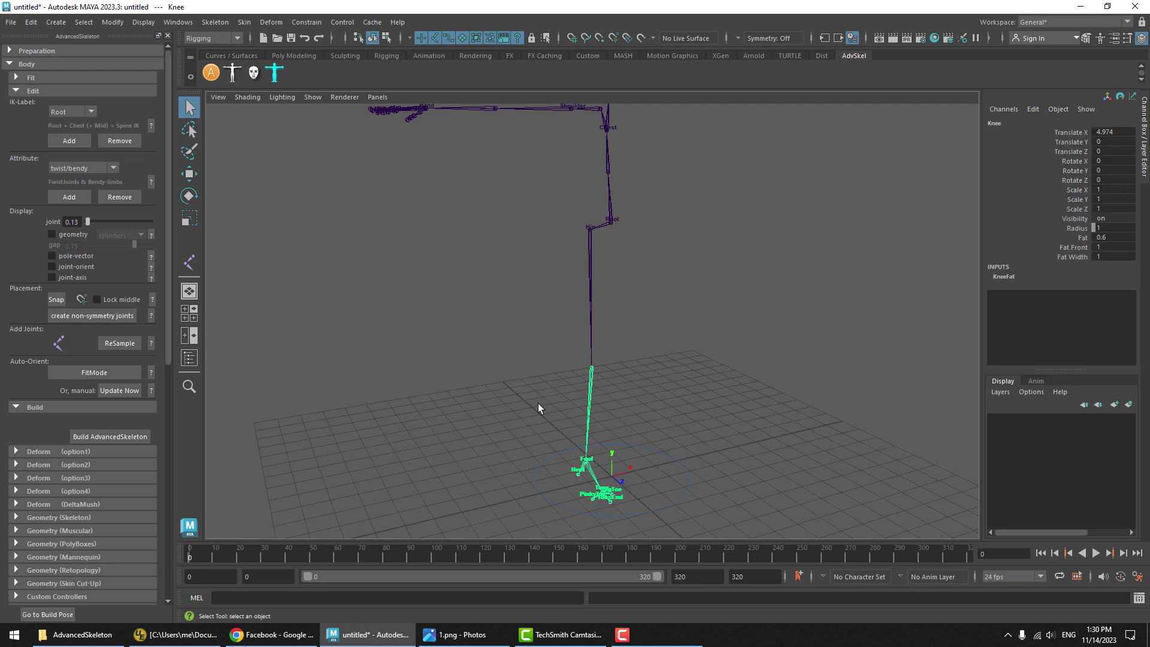
# Turn on the joint-orient display and set the Knee joint's Joint Orient Z to 0.
pyautogui.press('space')
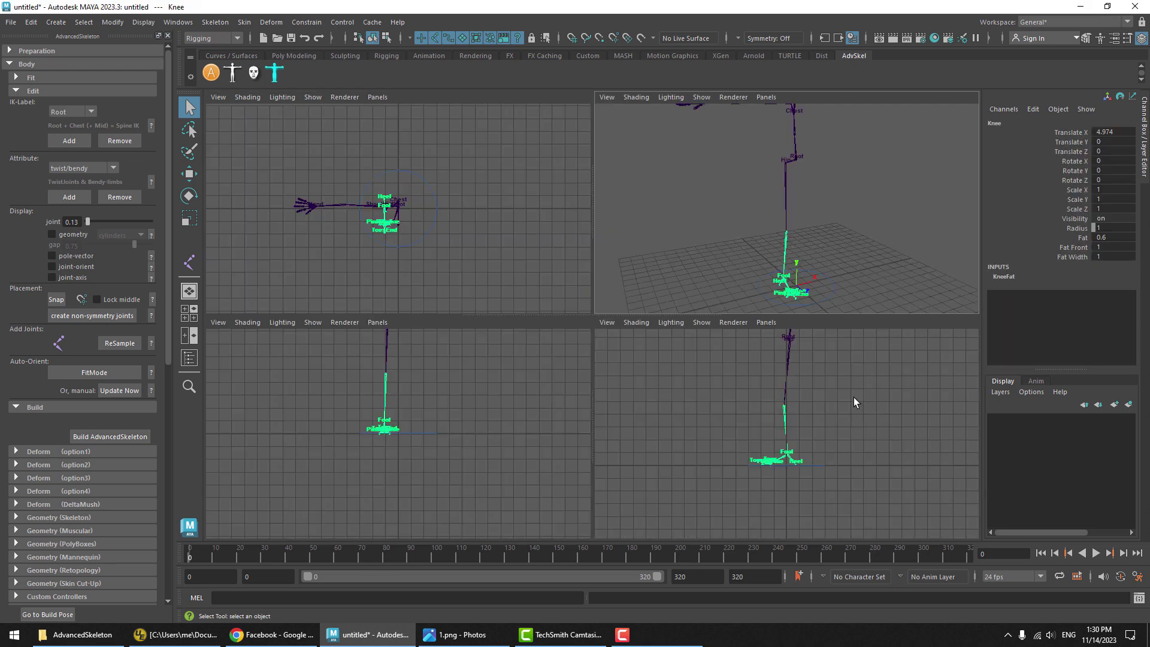
pyautogui.keyDown('alt'); pyautogui.moveTo(853, 397); pyautogui.dragTo(797, 431, button='middle'); pyautogui.keyUp('alt')
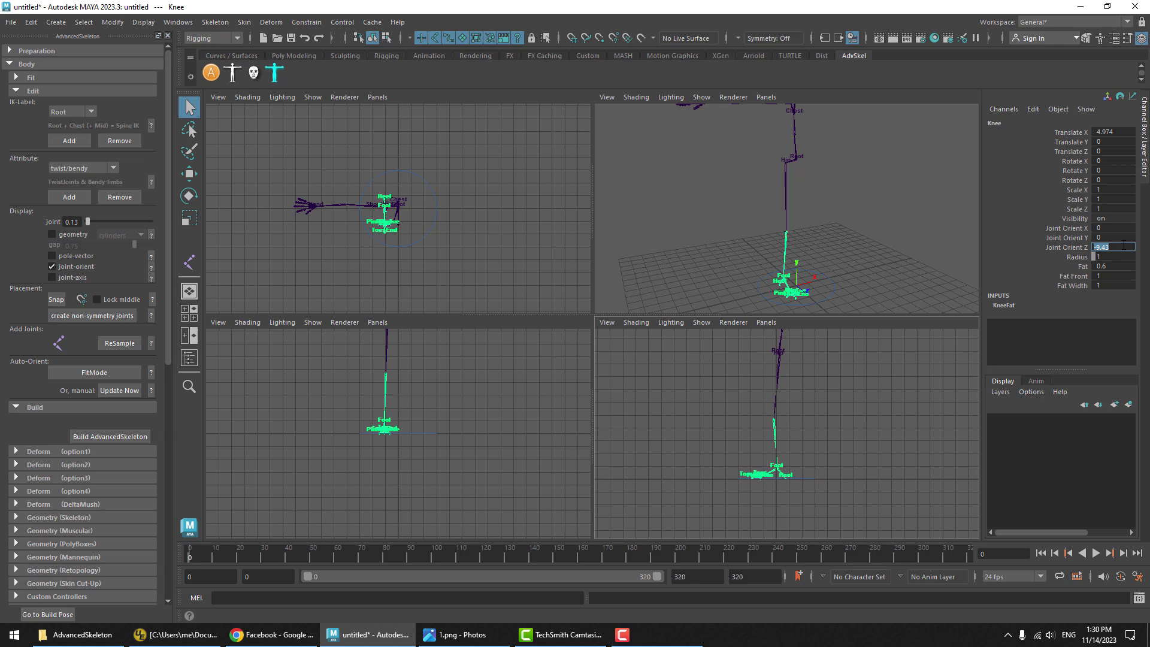
pyautogui.write('0')
pyautogui.press('Return')
# Rotate the Hip joint about -6.06 degrees in Z to stand the leg vertically in the side view.
pyautogui.moveTo(778, 391); pyautogui.dragTo(760, 390)
pyautogui.press('Up')
pyautogui.press('e')
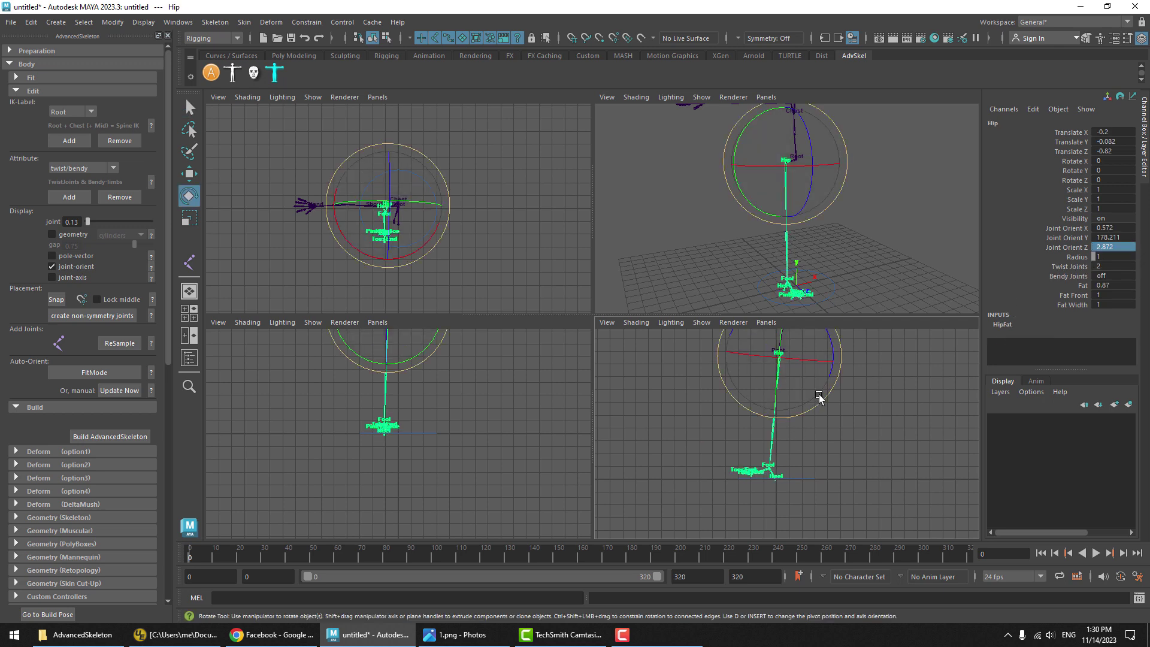
pyautogui.moveTo(829, 348); pyautogui.dragTo(828, 336)
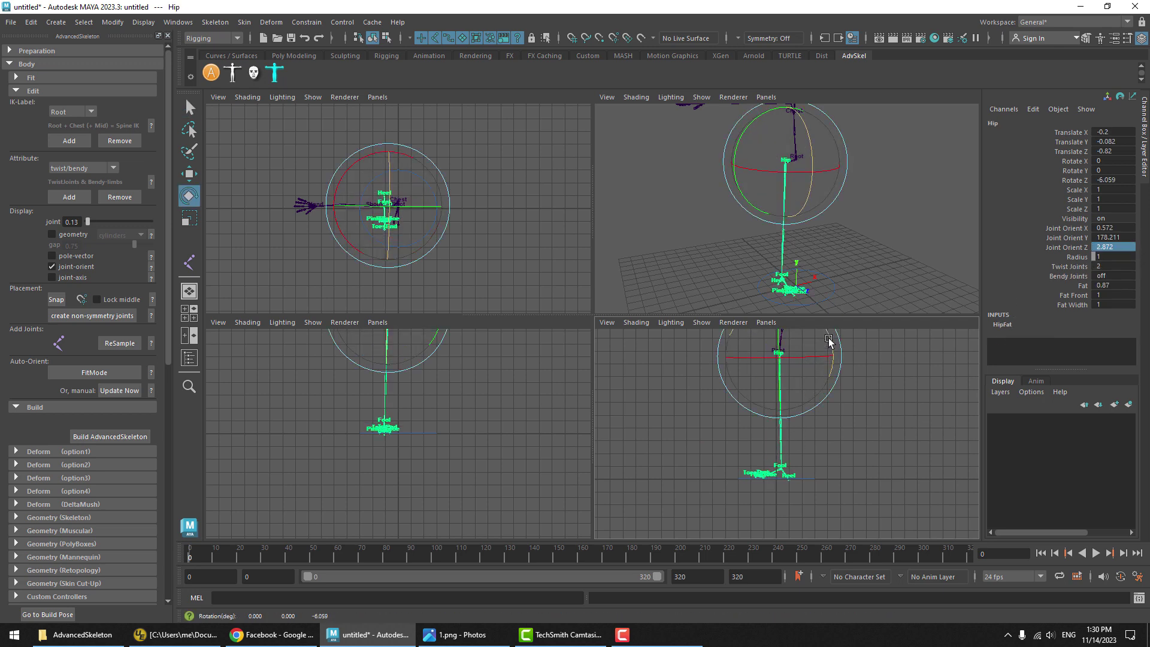
# Rotate the Knee joint to about 3.93 in X, 3.63 in Y and -1.51 in Z to straighten the lower leg.
pyautogui.press('Down')
pyautogui.moveTo(439, 363); pyautogui.dragTo(436, 362)
pyautogui.moveTo(372, 390); pyautogui.dragTo(372, 392)
pyautogui.moveTo(416, 355); pyautogui.dragTo(413, 352)
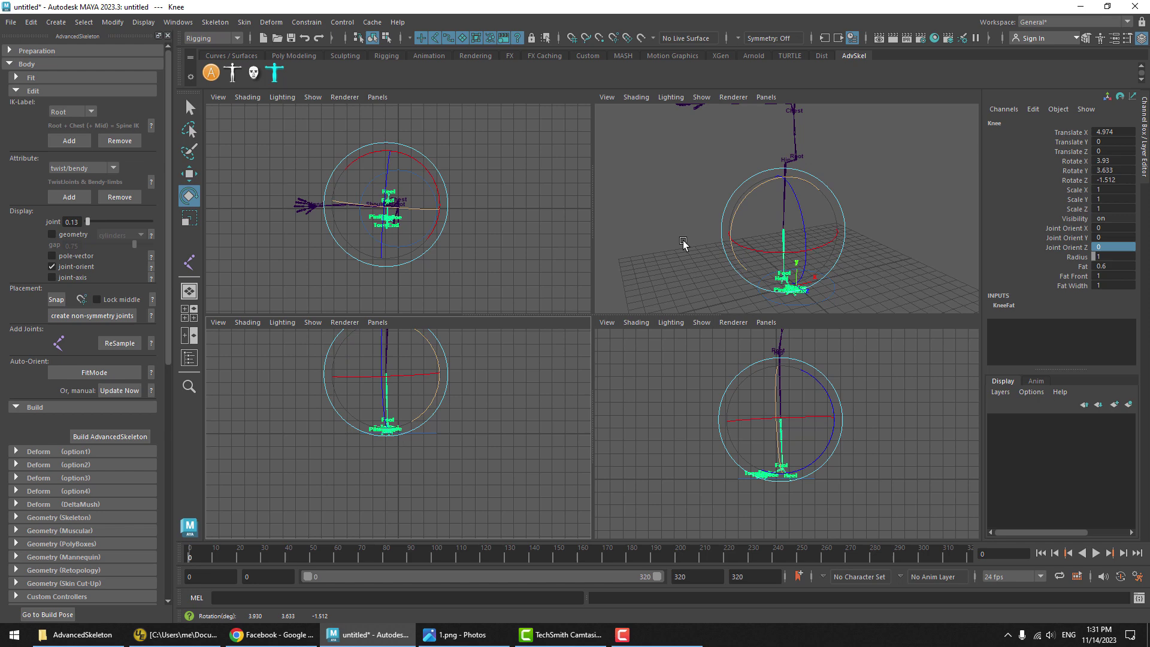
# Return to the single perspective view and inspect the straightened leg and the Hip joint's rotation axes.
pyautogui.press('space')
pyautogui.keyDown('alt'); pyautogui.moveTo(701, 292); pyautogui.dragTo(518, 298); pyautogui.keyUp('alt')
pyautogui.click(720, 297)
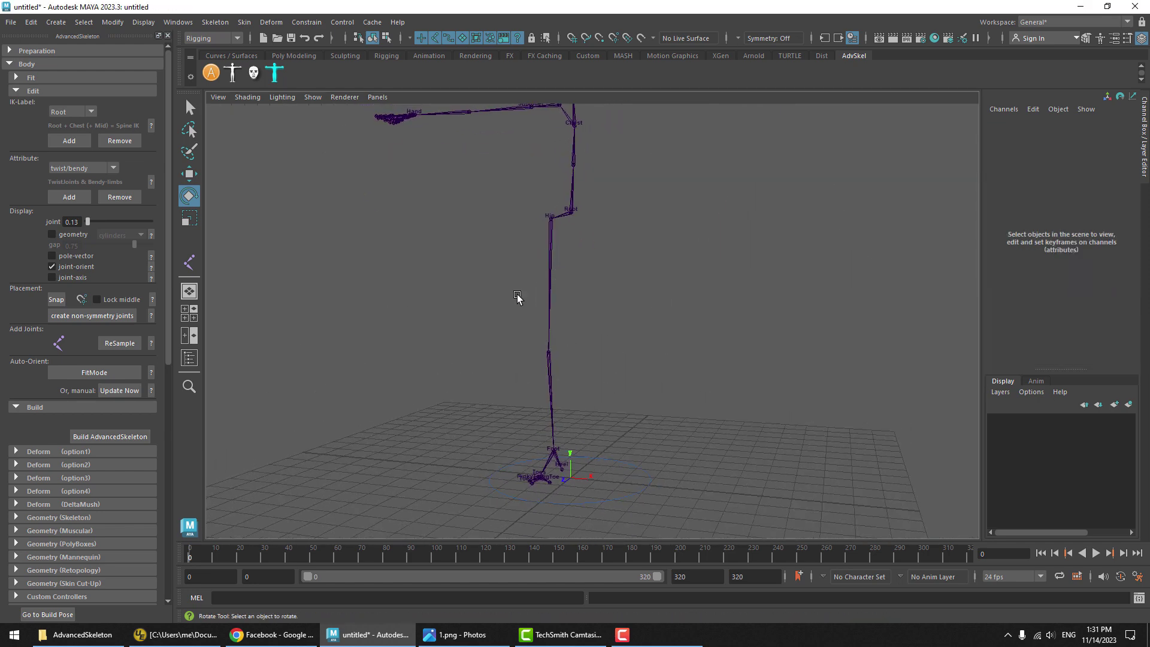
pyautogui.click(532, 220)
pyautogui.keyDown('alt'); pyautogui.moveTo(531, 227); pyautogui.dragTo(501, 304); pyautogui.keyUp('alt')
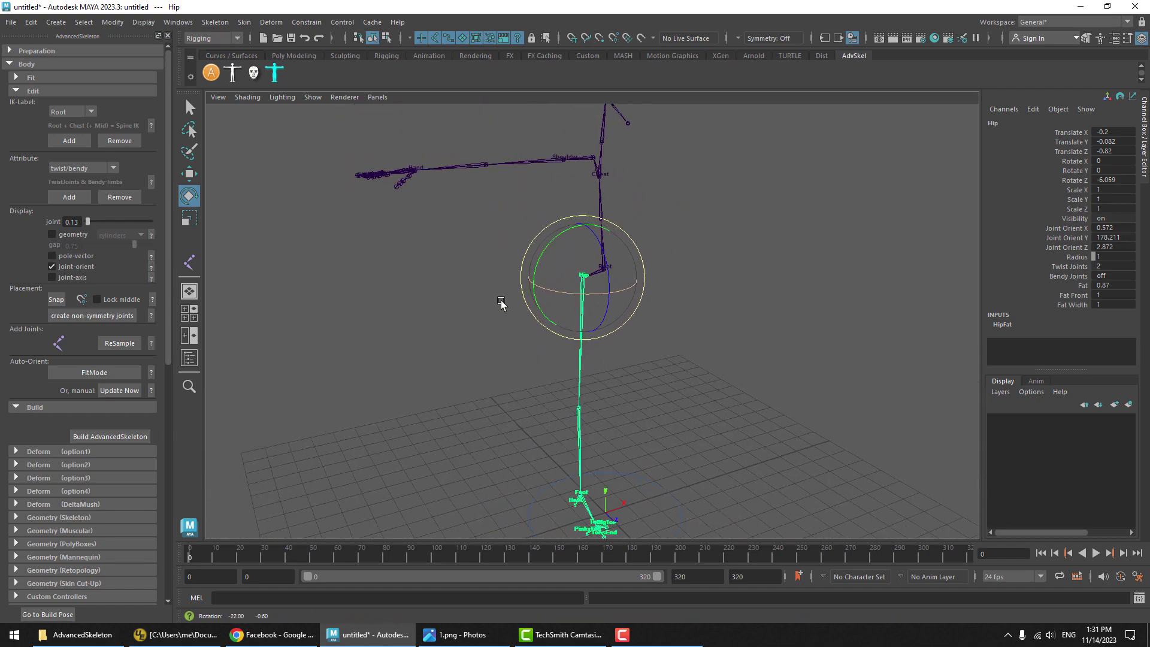
pyautogui.click(477, 317)
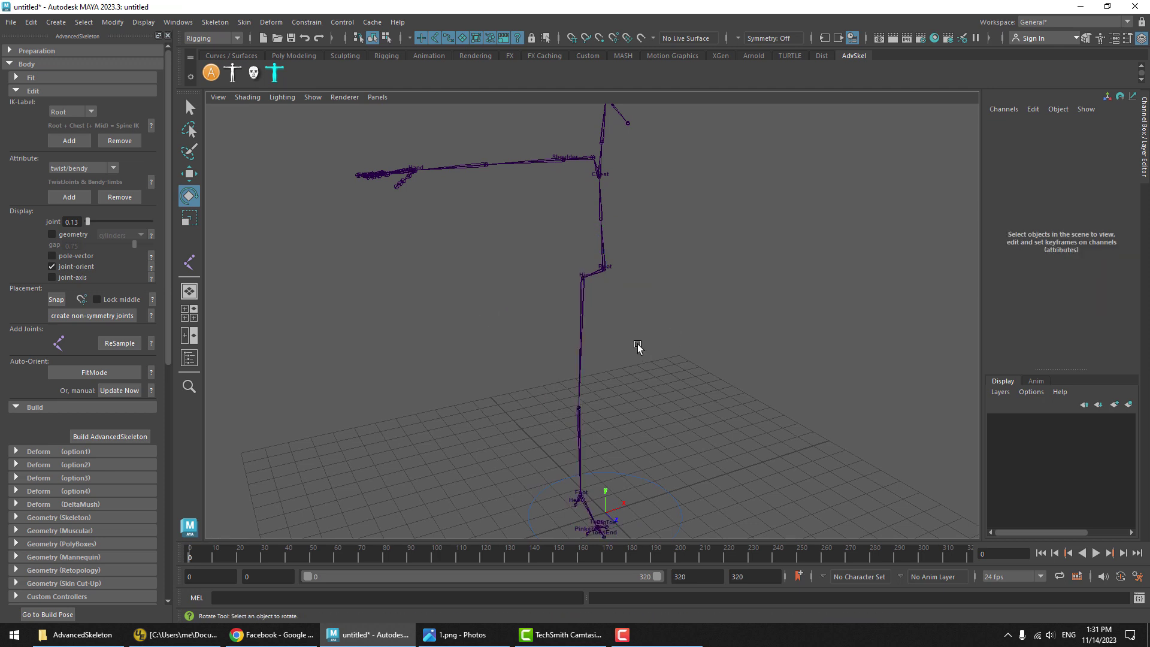
# Delete the Scapula arm chain and the neck and head joints above the Chest from the fit skeleton.
pyautogui.click(583, 150)
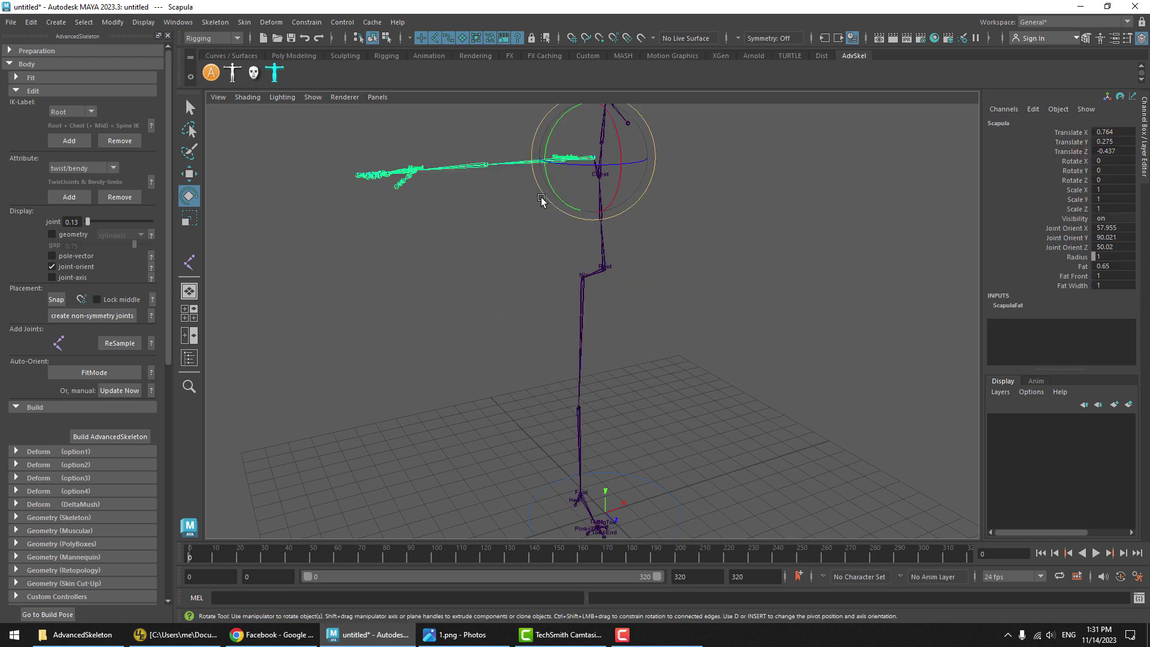
pyautogui.press('Delete')
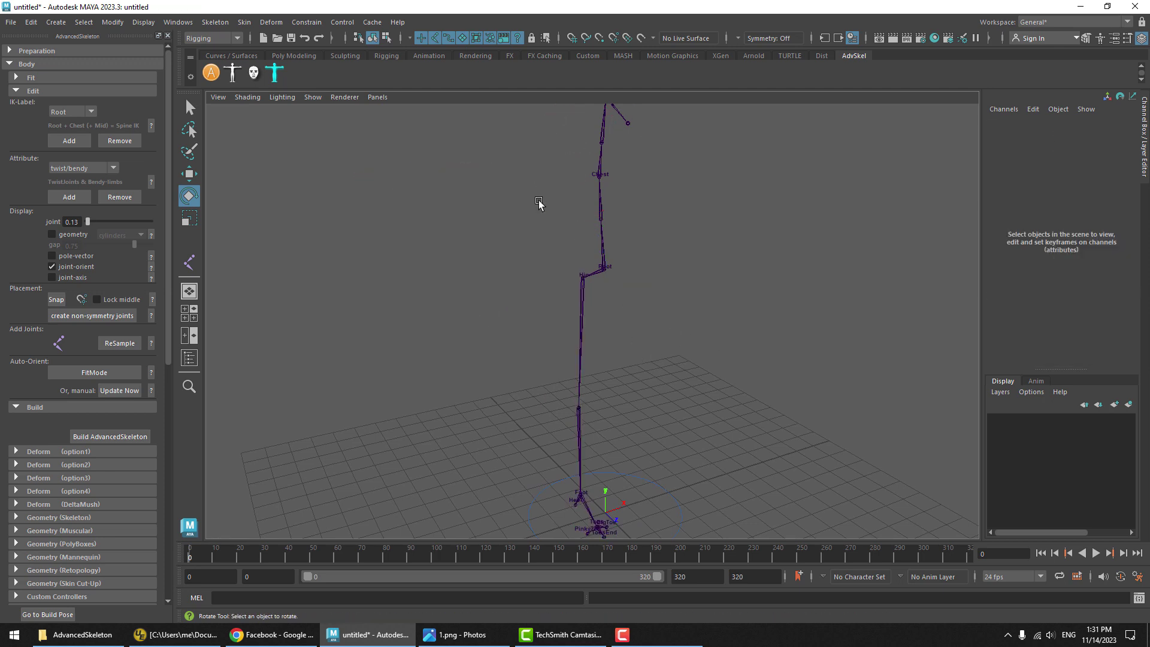
pyautogui.click(608, 128)
pyautogui.click(400, 234)
pyautogui.click(617, 142)
pyautogui.press('Delete')
pyautogui.keyDown('alt'); pyautogui.moveTo(613, 275); pyautogui.dragTo(561, 253, button='middle'); pyautogui.keyUp('alt')
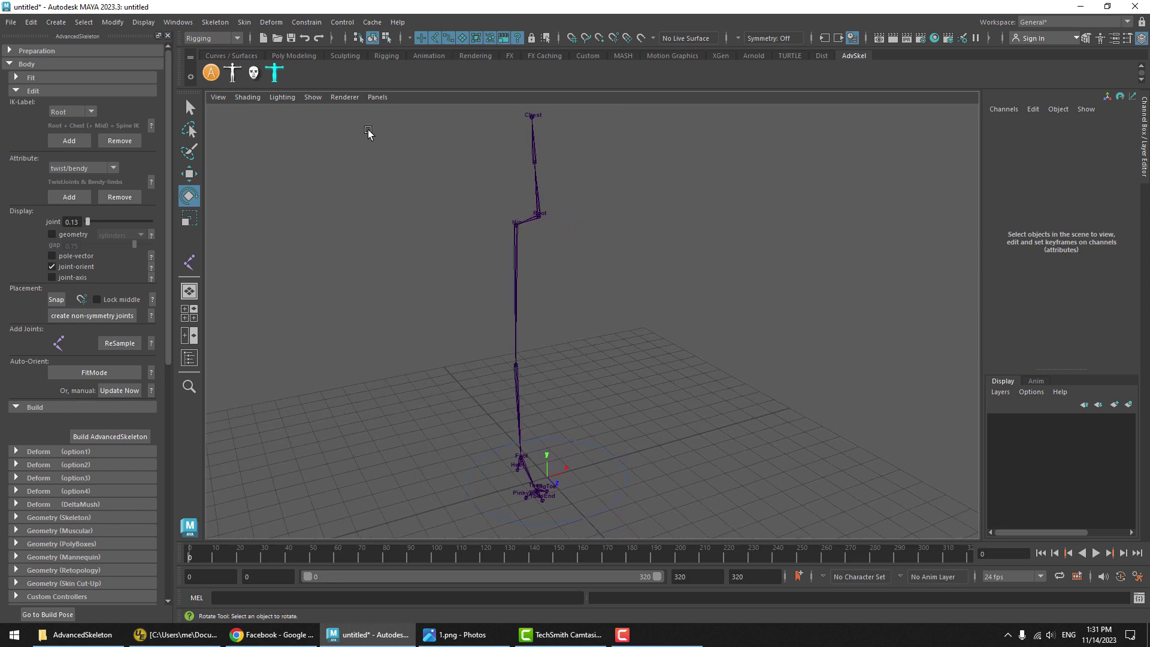
# Turn off the origin axis heads-up display.
pyautogui.click(138, 23)
pyautogui.moveTo(178, 67)
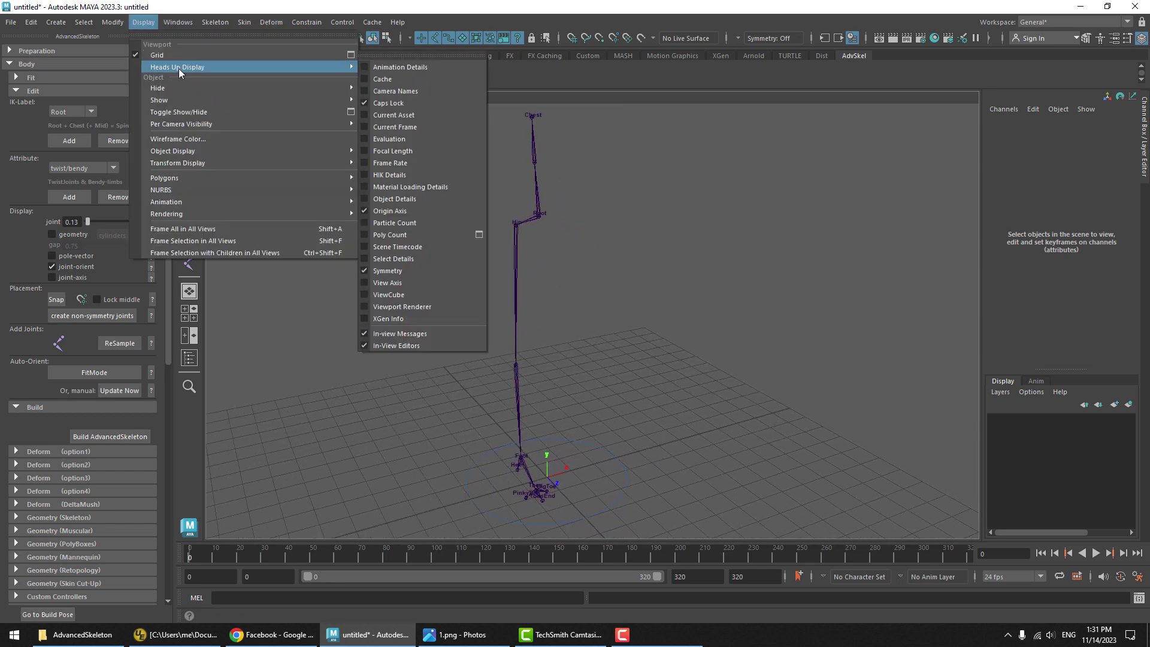
pyautogui.click(405, 211)
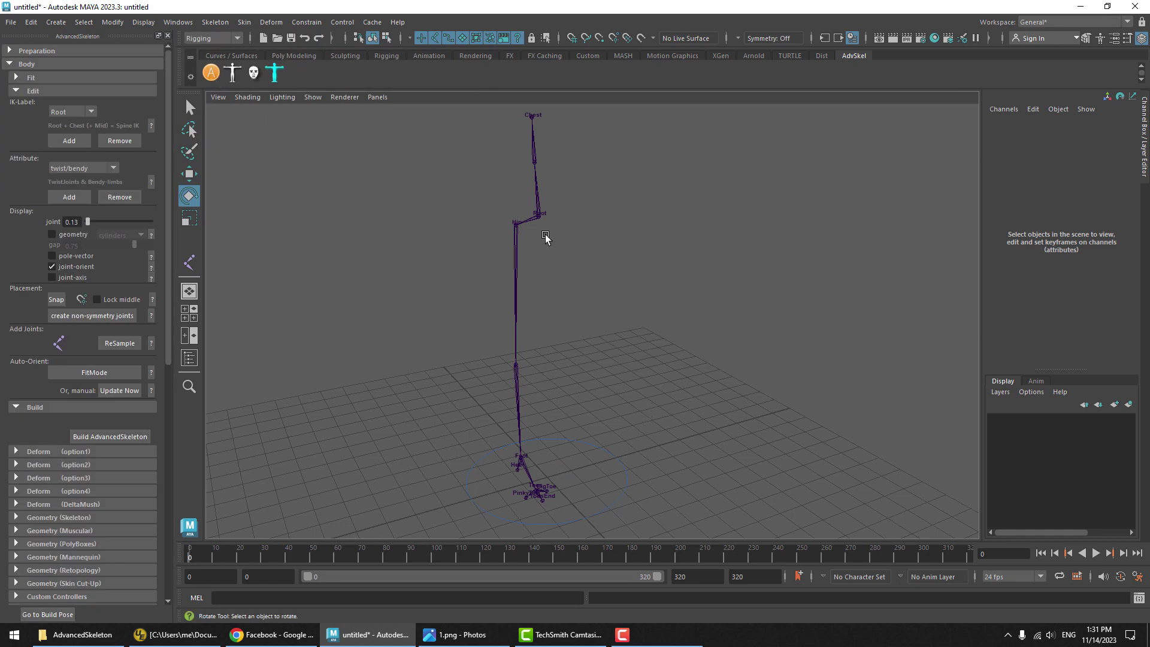
# Build the AdvancedSkeleton rig from the straight-leg fit skeleton and select the right leg's pole-vector controller.
pyautogui.click(516, 333)
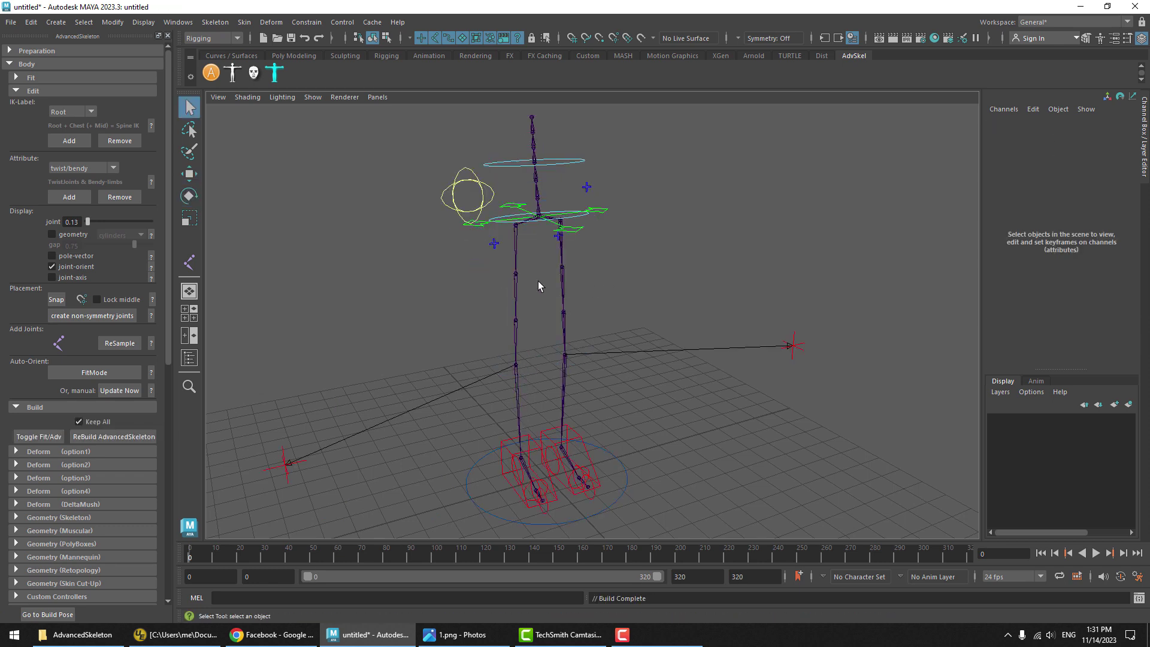
pyautogui.moveTo(354, 459); pyautogui.dragTo(236, 494)
pyautogui.keyDown('alt'); pyautogui.moveTo(560, 444); pyautogui.dragTo(535, 438); pyautogui.keyUp('alt')
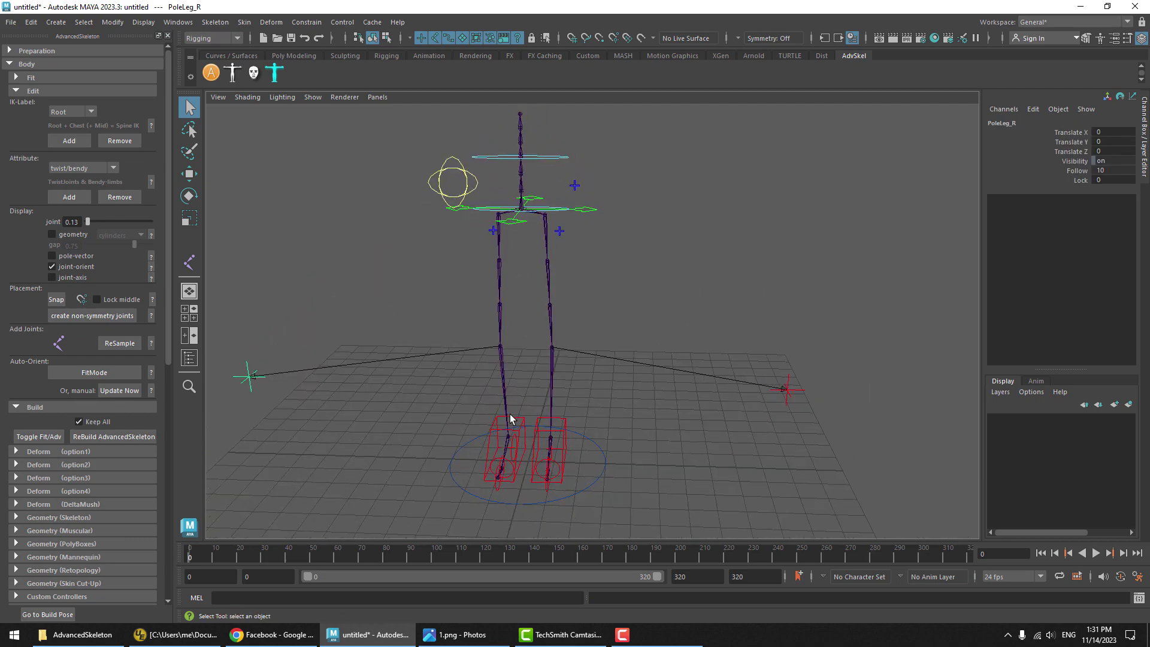
# Try raising the right leg's IK controller by about 3.5 units, then undo the move.
pyautogui.click(519, 437)
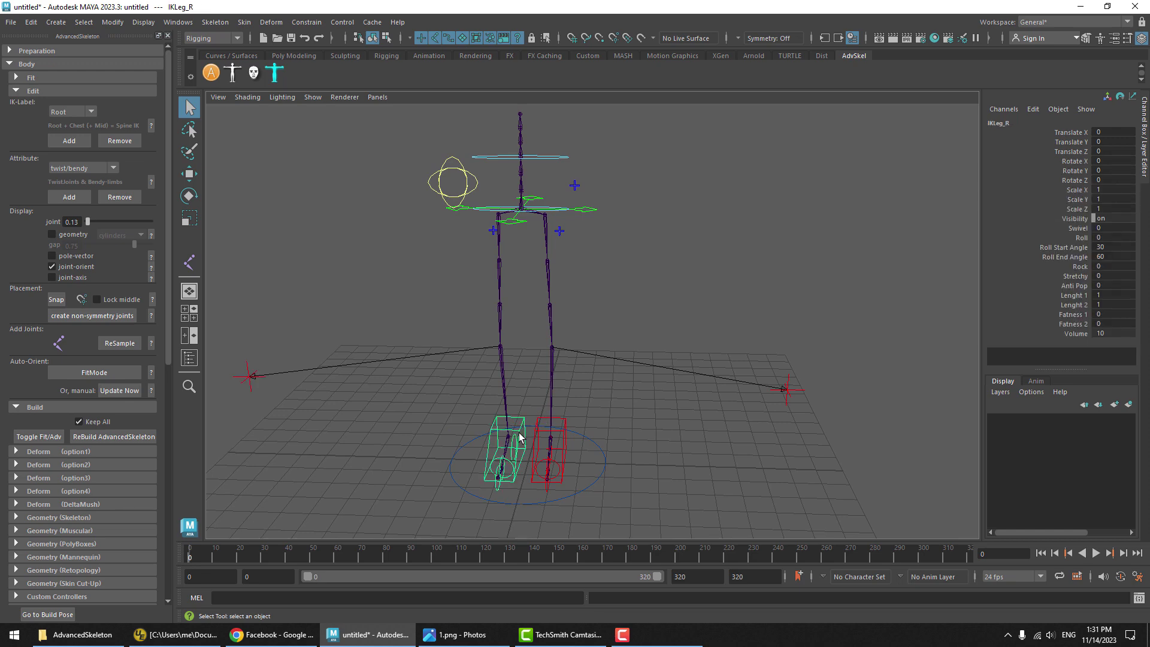
pyautogui.press('w')
pyautogui.moveTo(508, 391)
pyautogui.mouseDown()
pyautogui.moveTo(506, 341)
pyautogui.moveTo(511, 385)
pyautogui.mouseUp()
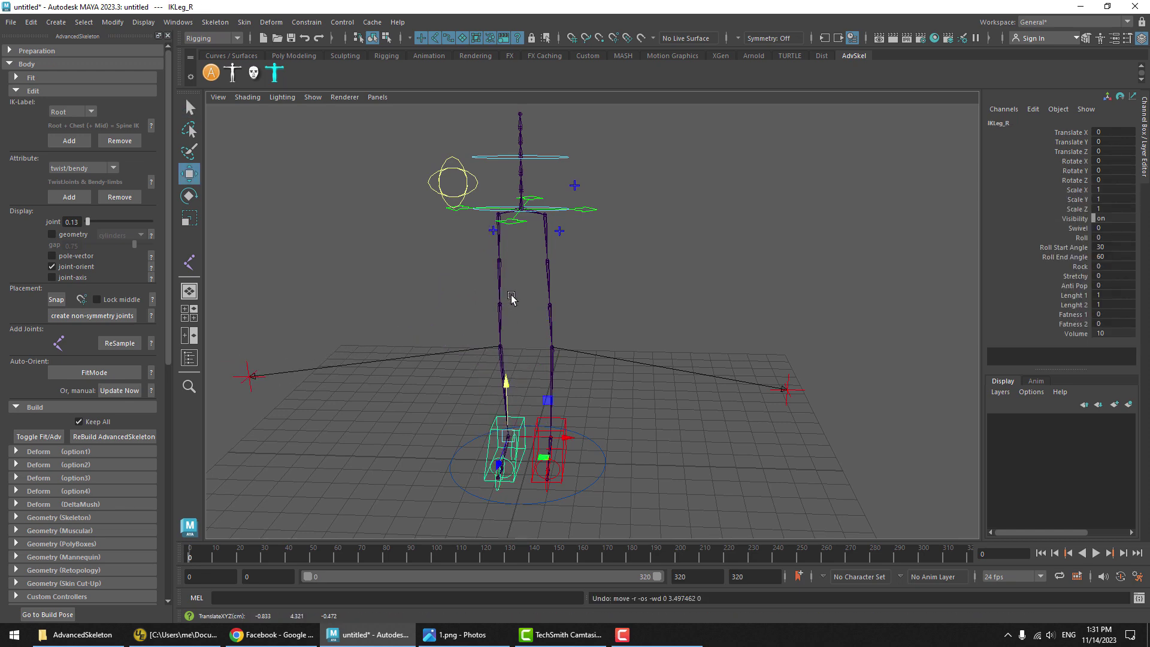
pyautogui.click(645, 298)
pyautogui.keyDown('alt'); pyautogui.moveTo(645, 298); pyautogui.dragTo(572, 358); pyautogui.keyUp('alt')
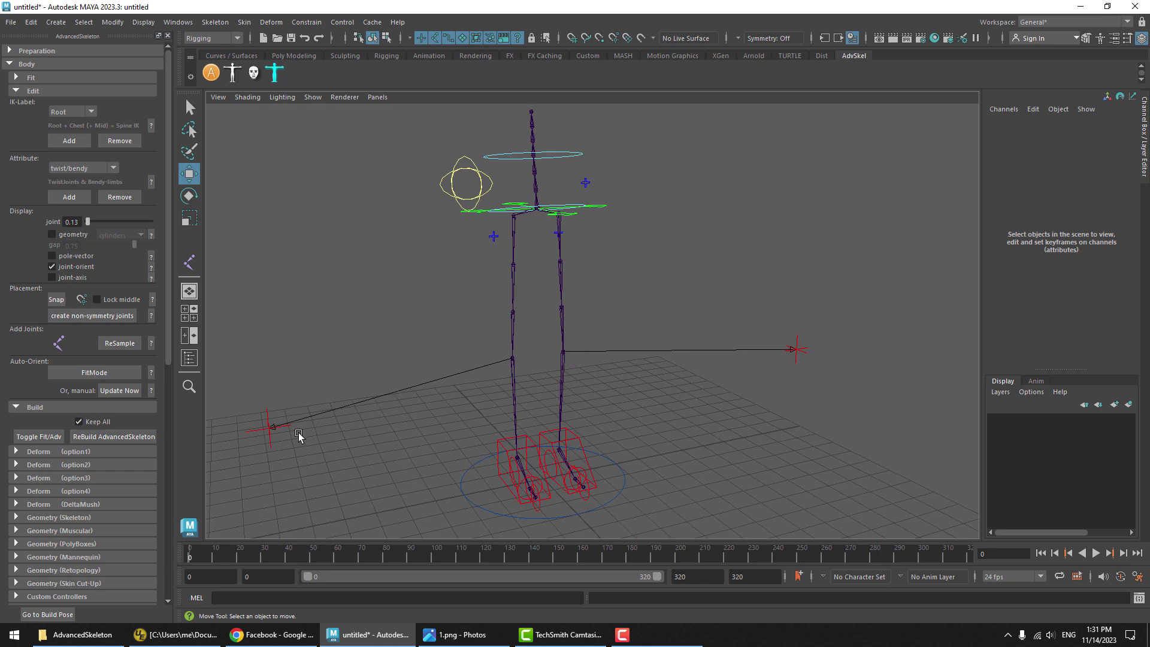
# Inspect the direction of the right leg's pole-vector controller relative to the knee.
pyautogui.click(273, 442)
pyautogui.keyDown('alt'); pyautogui.moveTo(462, 376); pyautogui.dragTo(449, 377); pyautogui.keyUp('alt')
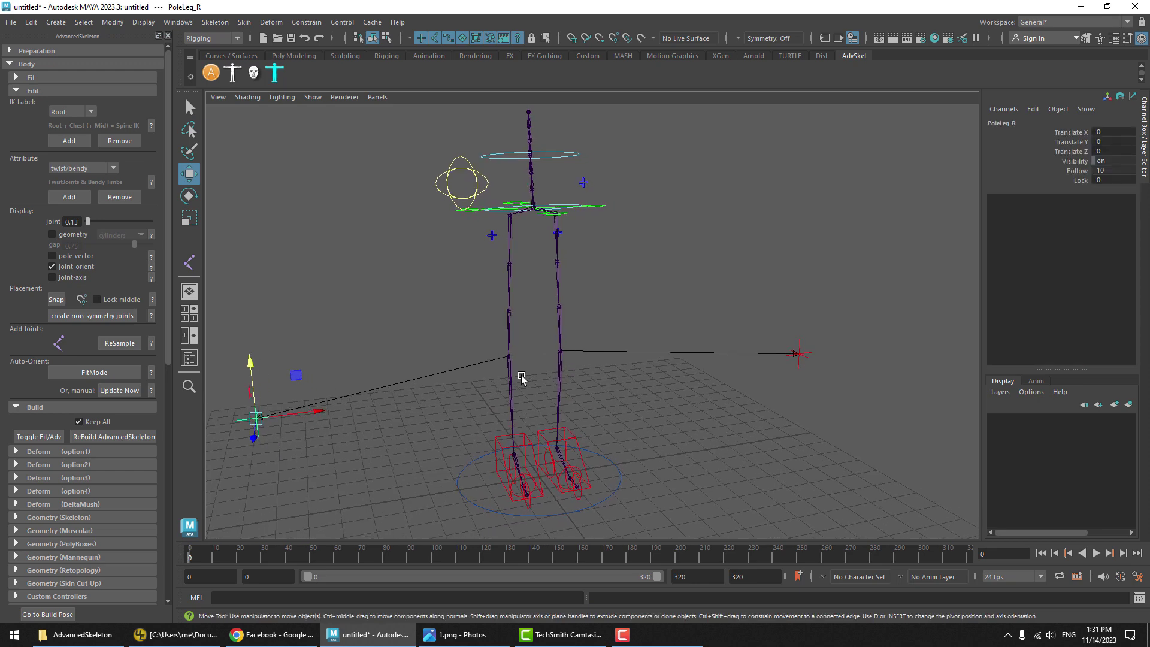
pyautogui.keyDown('alt'); pyautogui.moveTo(515, 361); pyautogui.dragTo(566, 344); pyautogui.keyUp('alt')
pyautogui.click(570, 300)
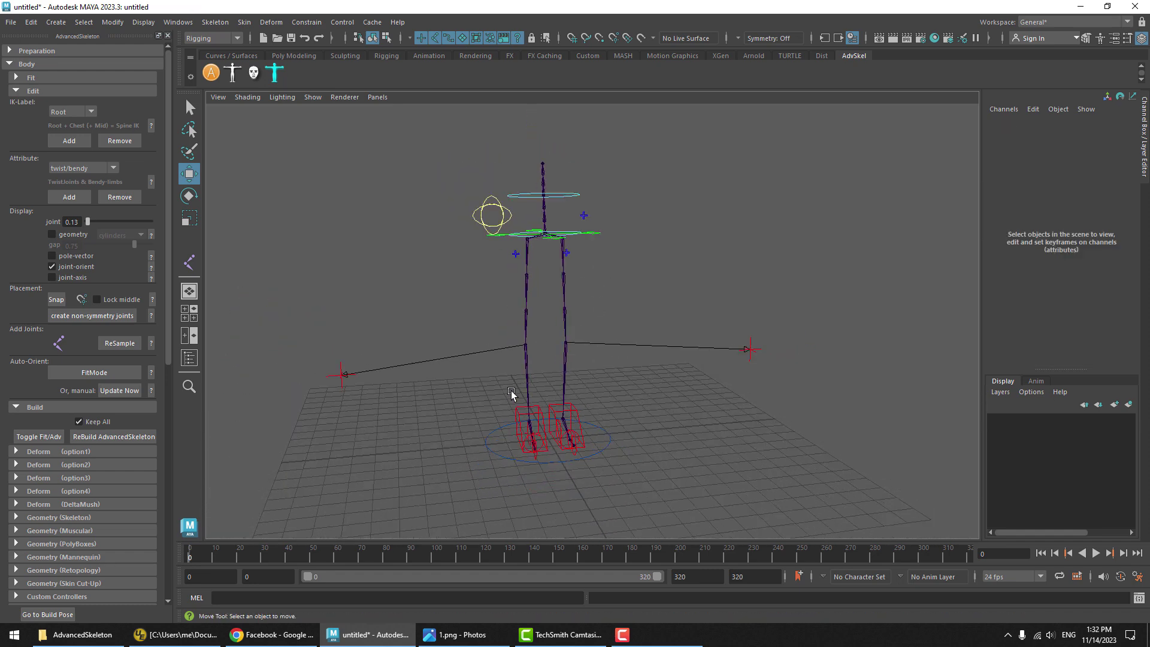
# Detach all controllers with the Control Orient tool.
pyautogui.scroll(-5, 70, 428)
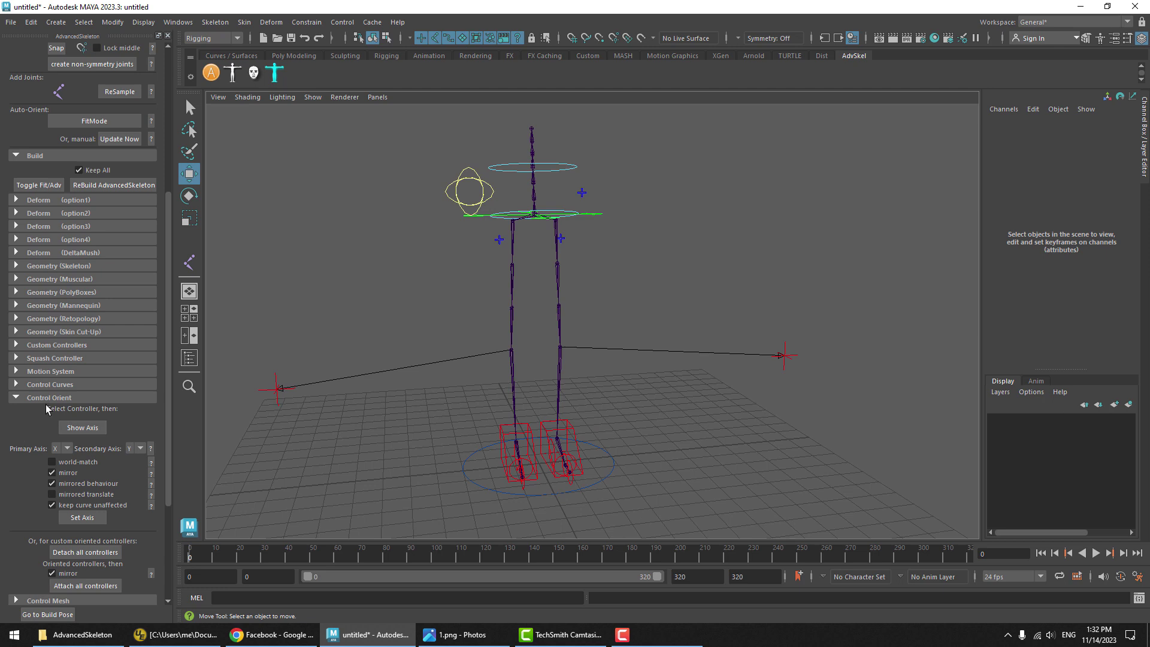
pyautogui.scroll(-3, 89, 458)
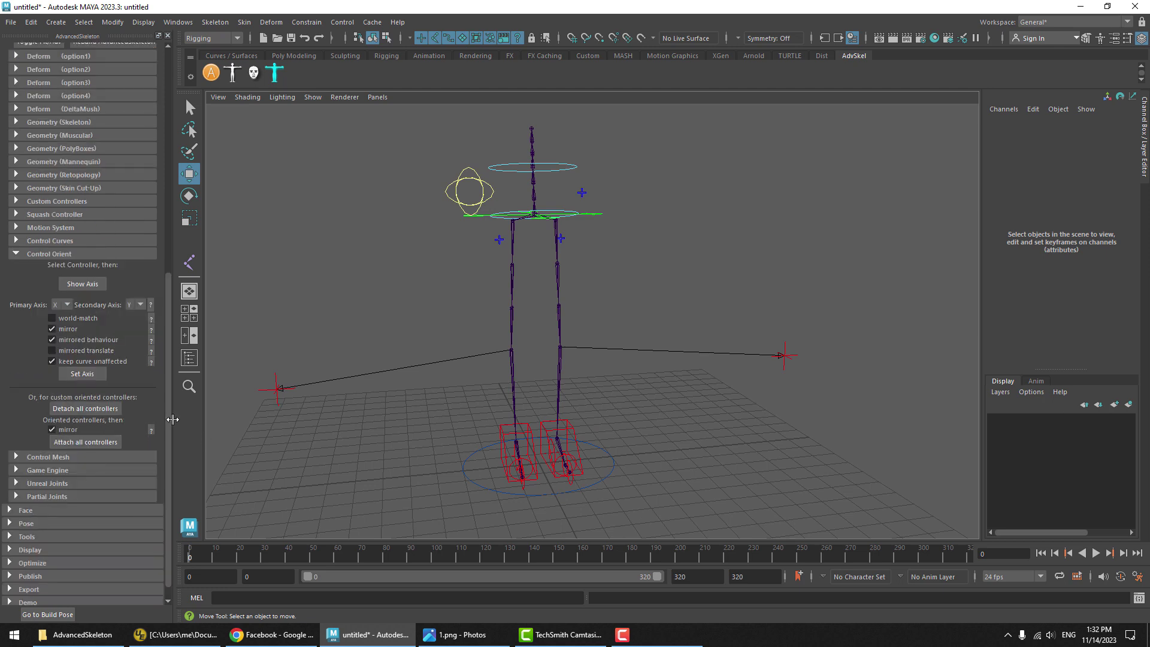
pyautogui.click(108, 410)
# Move the right leg's pole-vector controller to about X 7.743, Y 0.057, Z 2.005 and reattach all controllers with mirroring.
pyautogui.moveTo(291, 407); pyautogui.dragTo(242, 383)
pyautogui.moveTo(296, 431); pyautogui.dragTo(547, 436, button='middle')
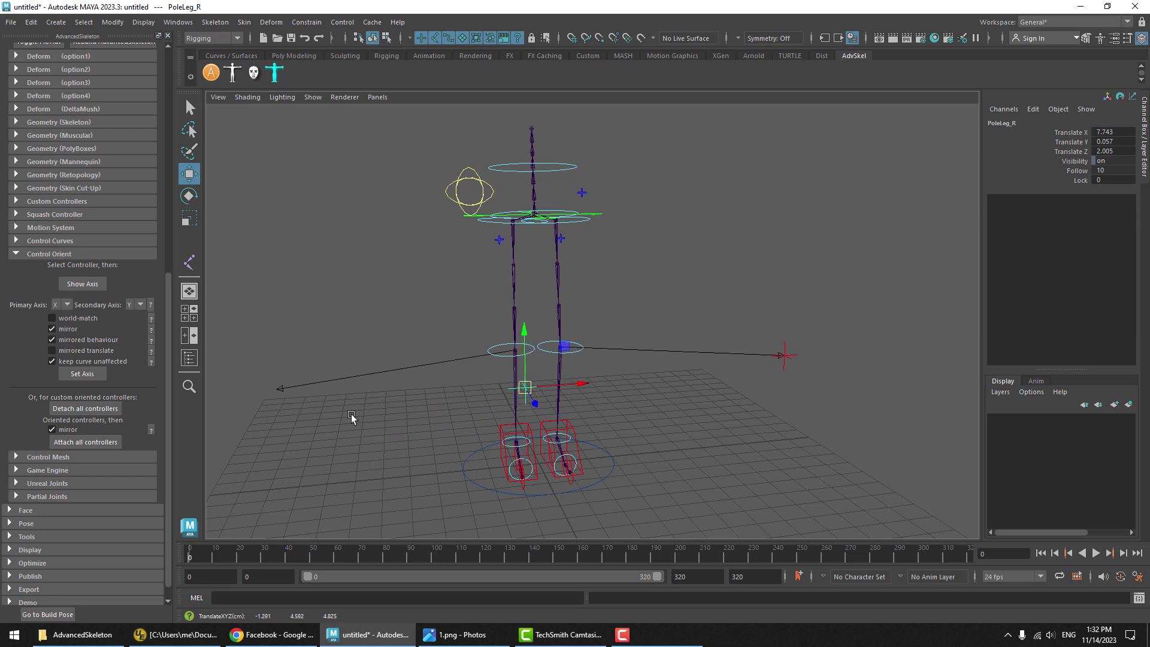
pyautogui.click(92, 441)
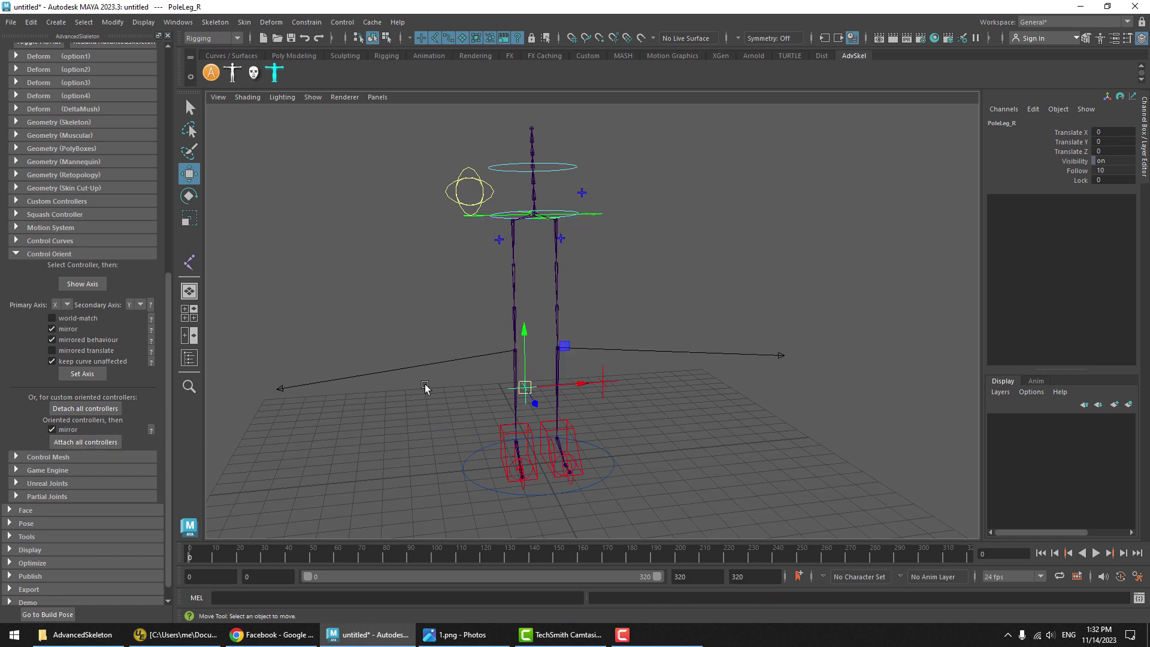
# Try moving the reattached right pole-vector controller, undo the move, and select the Main controller while inspecting both poles.
pyautogui.moveTo(535, 411); pyautogui.dragTo(530, 473, button='middle')
pyautogui.scroll(2, 569, 473)
pyautogui.hotkey('ctrl', 'z')
pyautogui.click(508, 461)
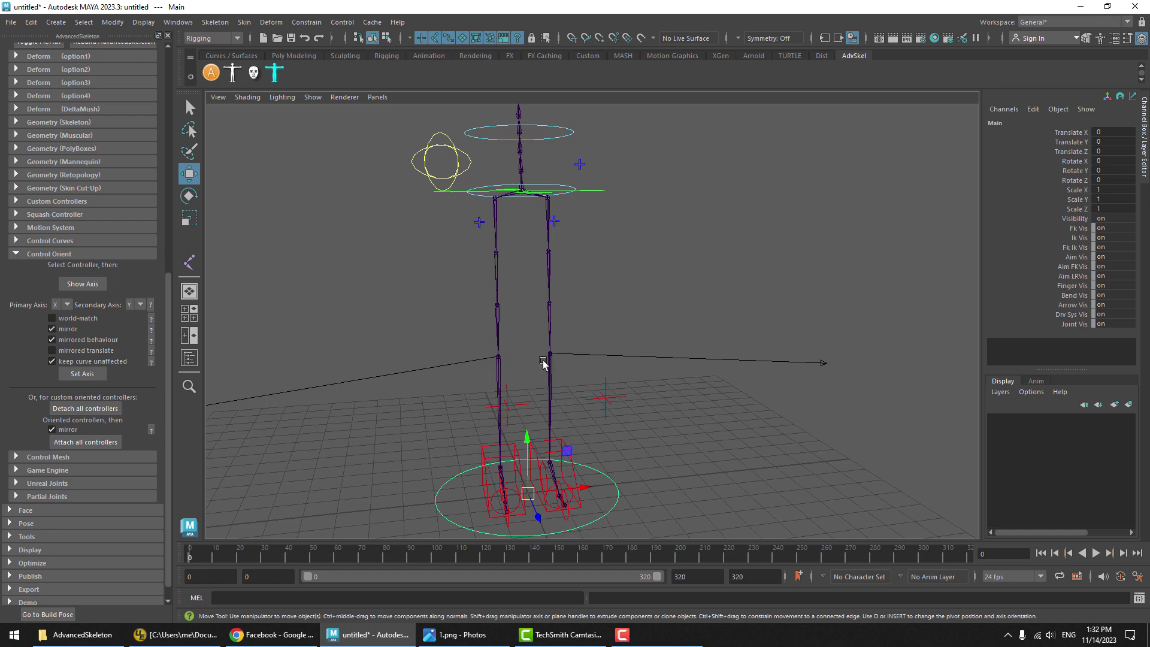
pyautogui.scroll(1, 493, 352)
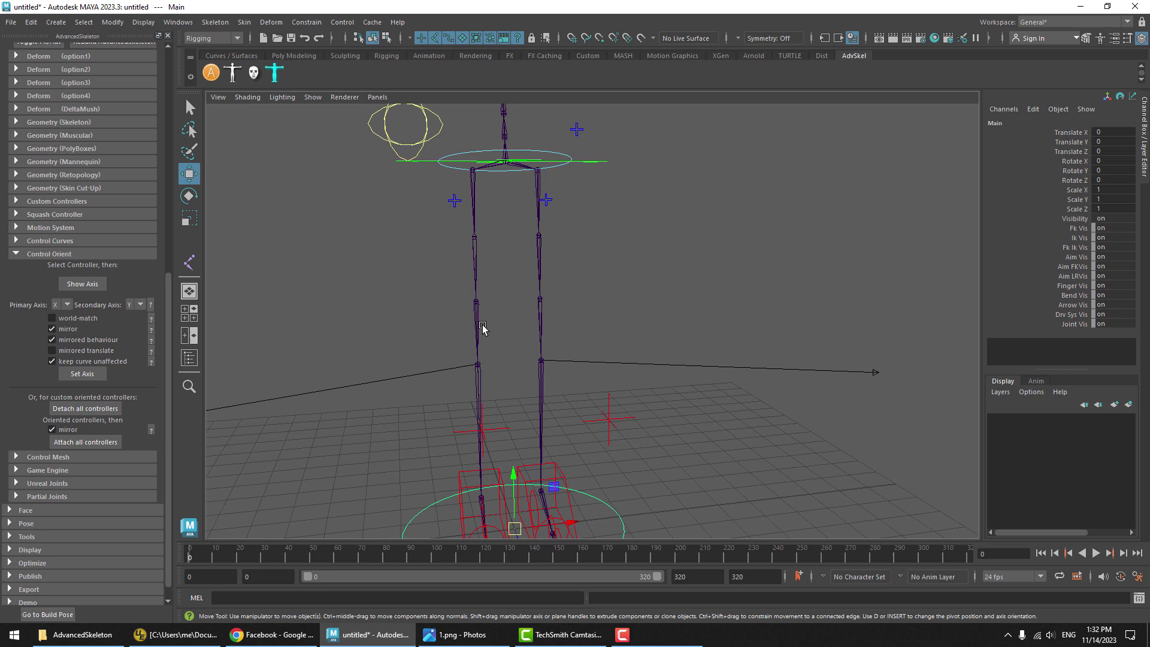
pyautogui.scroll(-1, 484, 328)
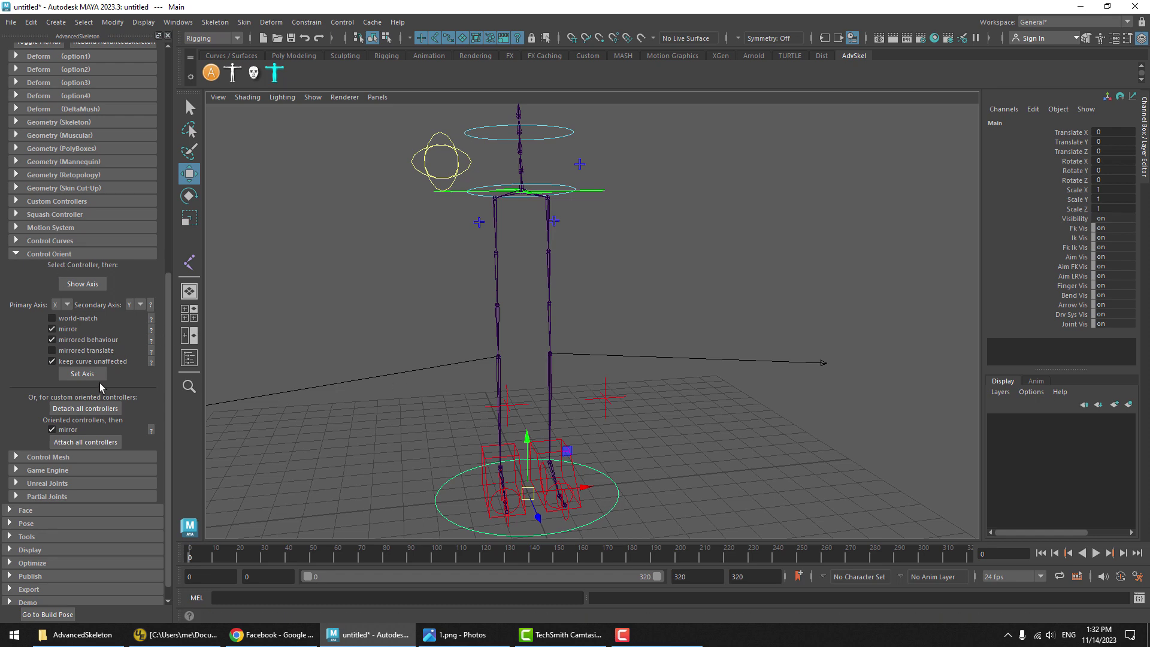
# Remove the built rig and return to the fit skeleton.
pyautogui.scroll(7, 100, 383)
pyautogui.click(46, 279)
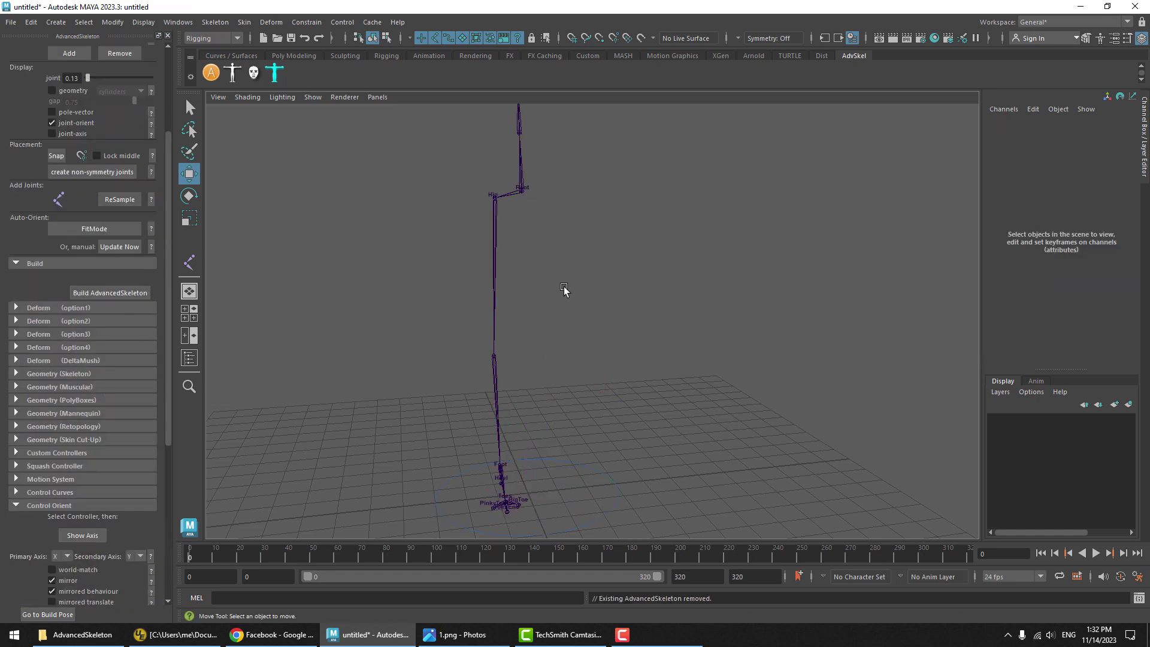
pyautogui.keyDown('alt'); pyautogui.moveTo(563, 286); pyautogui.dragTo(483, 271); pyautogui.keyUp('alt')
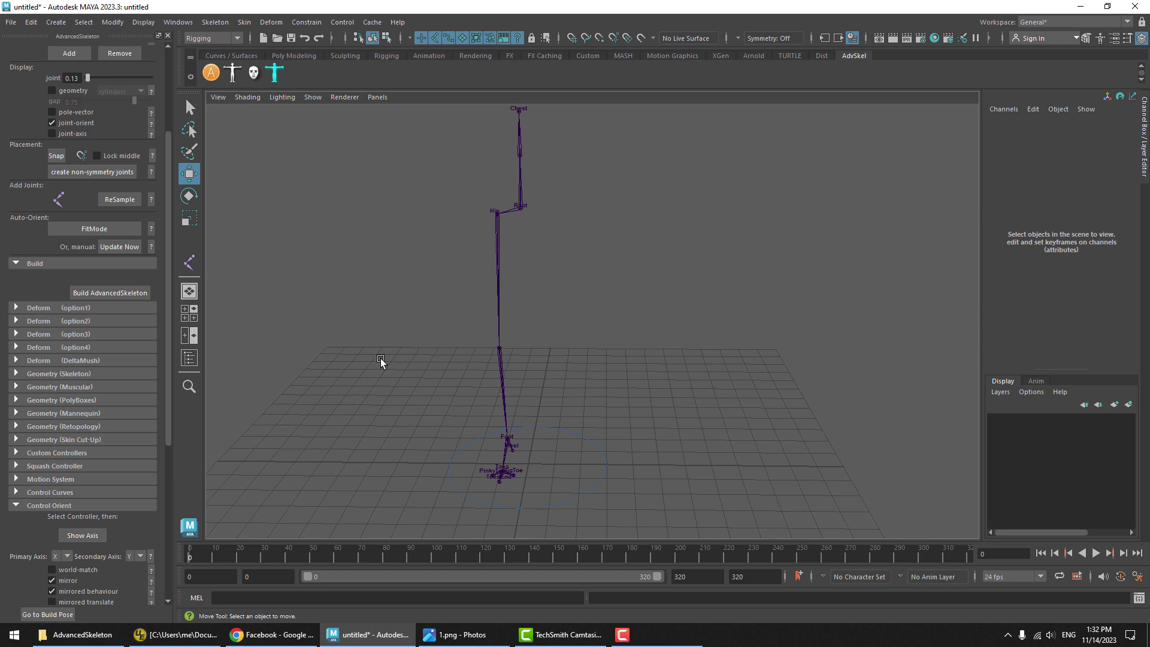
# Turn on the pole-vector display and view the leg's pole-vector plane from the side.
pyautogui.scroll(2, 71, 338)
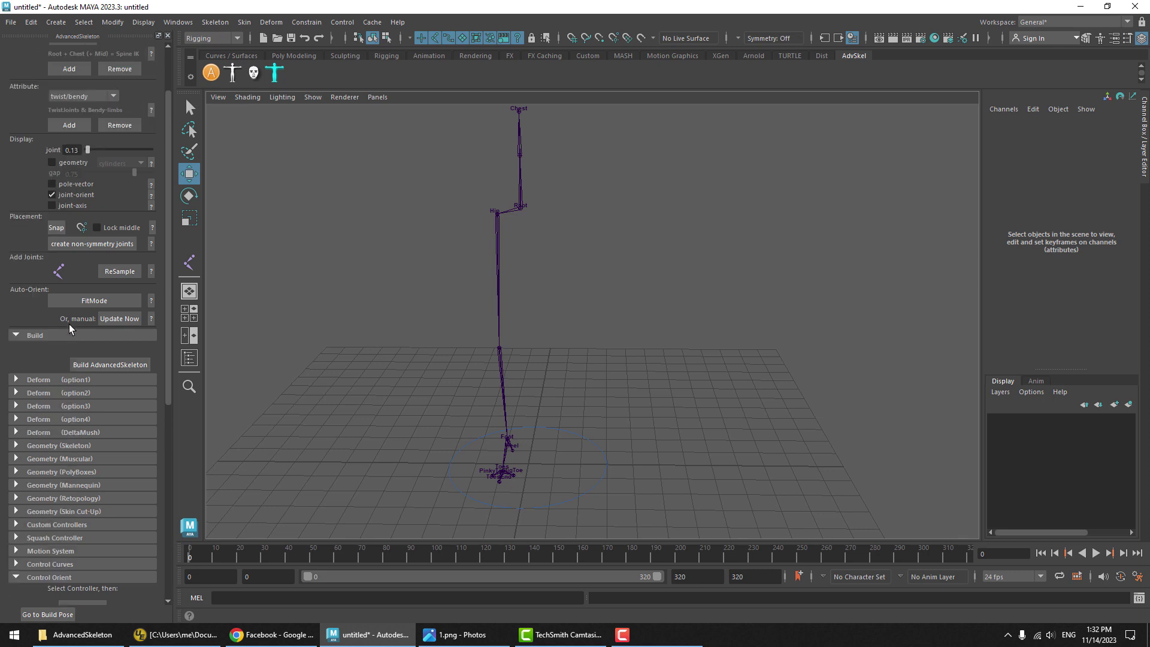
pyautogui.click(73, 187)
pyautogui.keyDown('alt'); pyautogui.moveTo(624, 326); pyautogui.dragTo(722, 307); pyautogui.keyUp('alt')
pyautogui.click(554, 358)
pyautogui.click(713, 311)
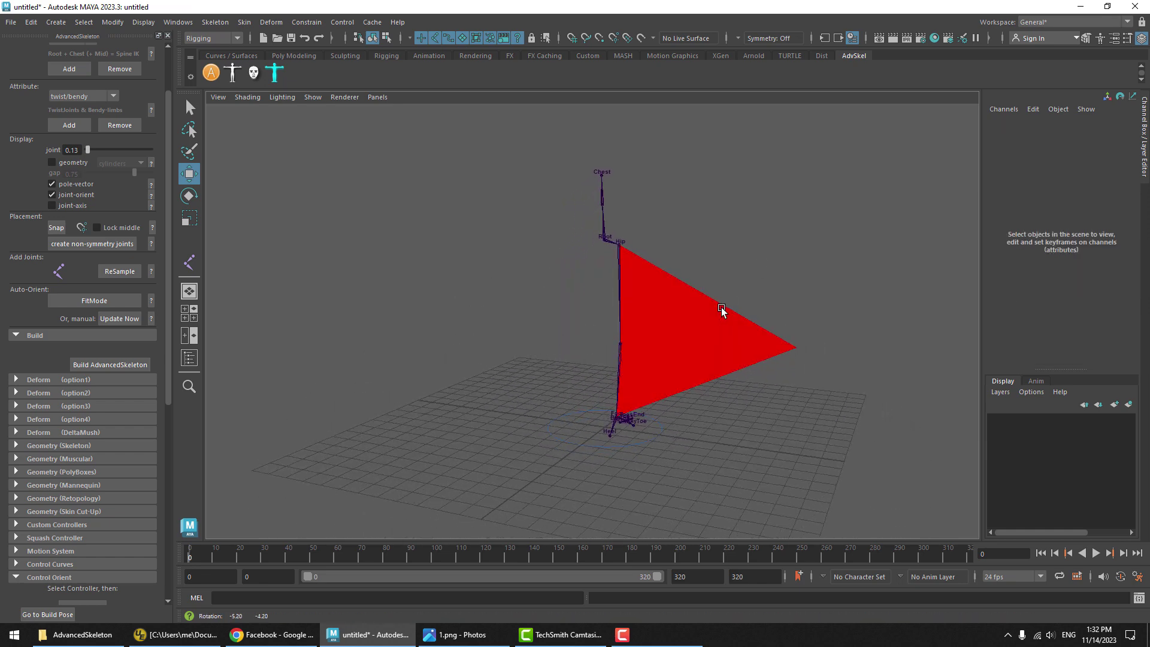
# Move the Knee joint forward and the Ankle joint to about X 3.602, Y -1.594, Z 3.758 to test the pole-vector direction.
pyautogui.click(623, 354)
pyautogui.keyDown('alt'); pyautogui.moveTo(623, 354); pyautogui.dragTo(642, 370); pyautogui.keyUp('alt')
pyautogui.moveTo(642, 370); pyautogui.dragTo(678, 379, button='middle')
pyautogui.click(667, 393)
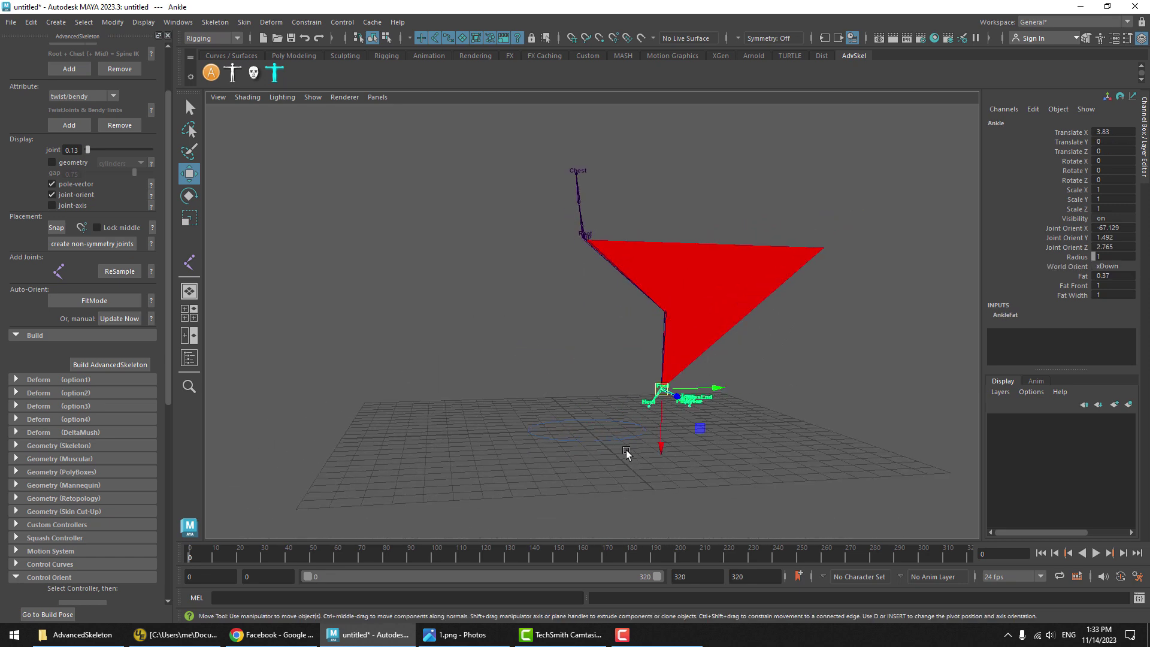
pyautogui.moveTo(629, 458); pyautogui.dragTo(599, 428, button='middle')
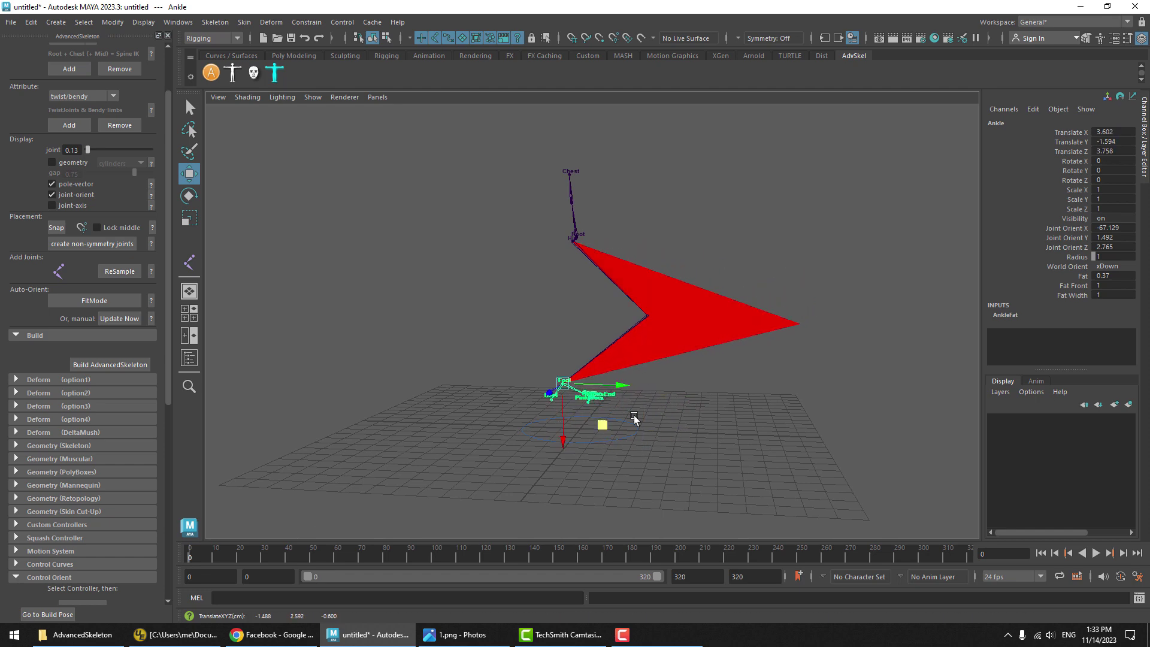
pyautogui.keyDown('alt'); pyautogui.moveTo(633, 419); pyautogui.dragTo(556, 406); pyautogui.keyUp('alt')
# Move the Knee joint to about X 3.501, Y 1.455, Z -3.355 and examine how the pole-vector plane follows the bend.
pyautogui.moveTo(605, 397); pyautogui.dragTo(602, 379, button='middle')
pyautogui.click(602, 379)
pyautogui.keyDown('alt'); pyautogui.moveTo(563, 374); pyautogui.dragTo(569, 348); pyautogui.keyUp('alt')
pyautogui.click(642, 327)
pyautogui.moveTo(728, 295); pyautogui.dragTo(738, 290, button='middle')
pyautogui.scroll(2, 719, 336)
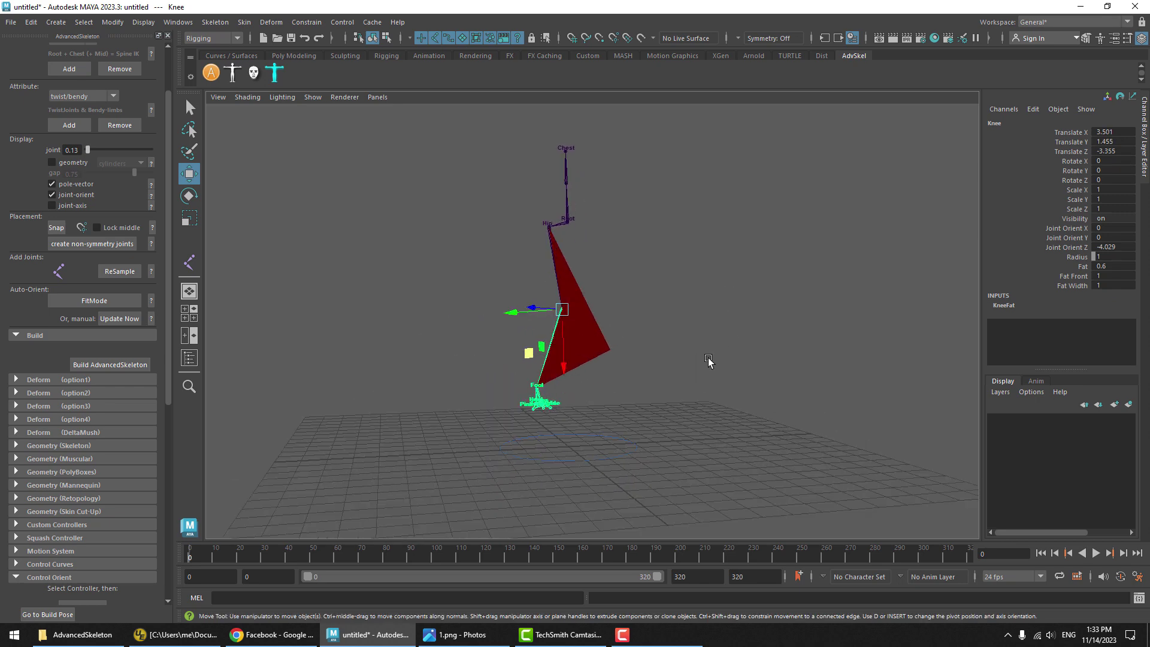
pyautogui.click(709, 362)
pyautogui.keyDown('alt'); pyautogui.moveTo(683, 360); pyautogui.dragTo(563, 241); pyautogui.keyUp('alt')
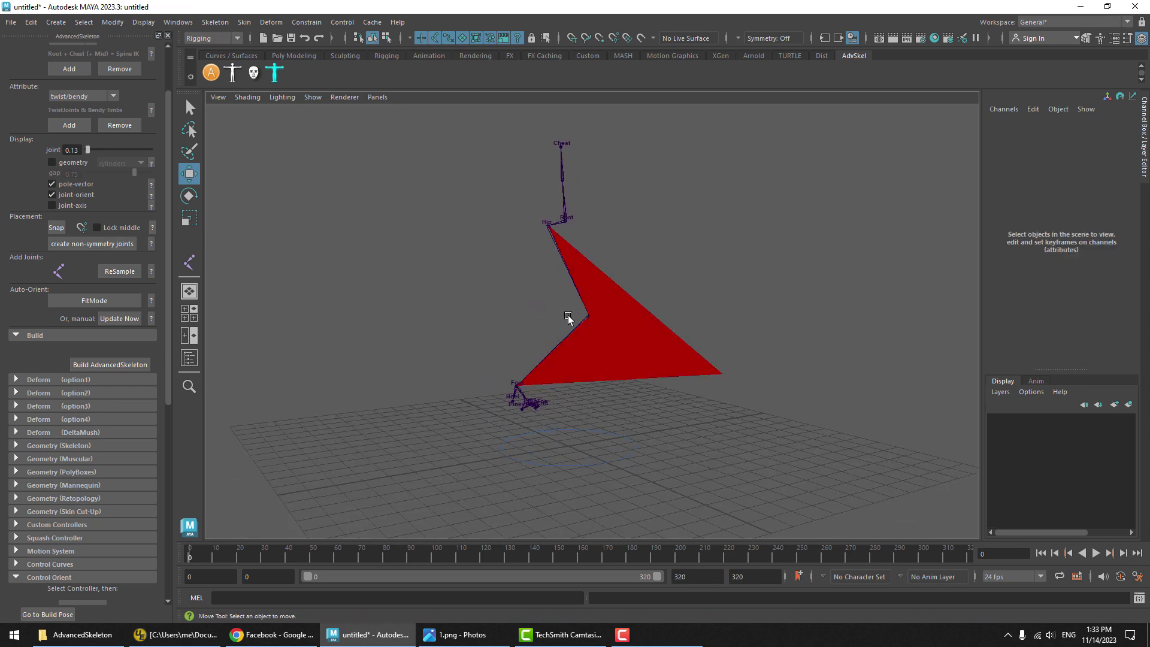
pyautogui.keyDown('alt'); pyautogui.moveTo(539, 336); pyautogui.dragTo(604, 343); pyautogui.keyUp('alt')
pyautogui.click(606, 328)
pyautogui.click(696, 347)
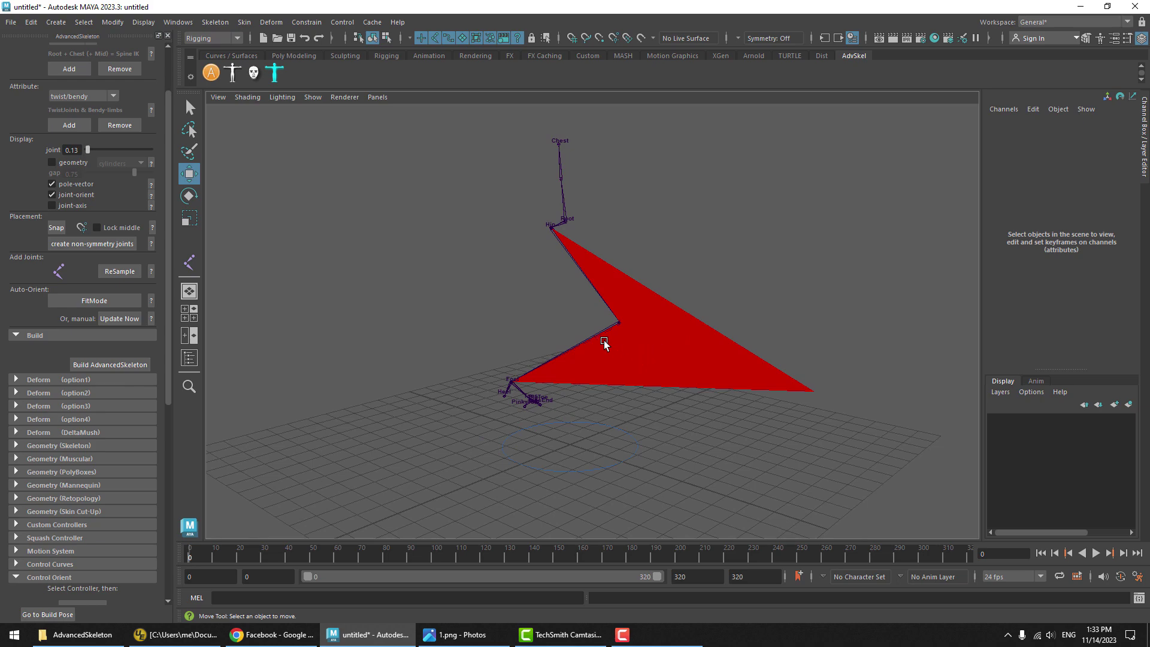
# Undo the test moves to restore the straight leg, and select the Knee joint to inspect its pole-vector plane.
pyautogui.keyDown('alt'); pyautogui.moveTo(717, 412); pyautogui.dragTo(678, 379); pyautogui.keyUp('alt')
pyautogui.press('e')
pyautogui.click(576, 380)
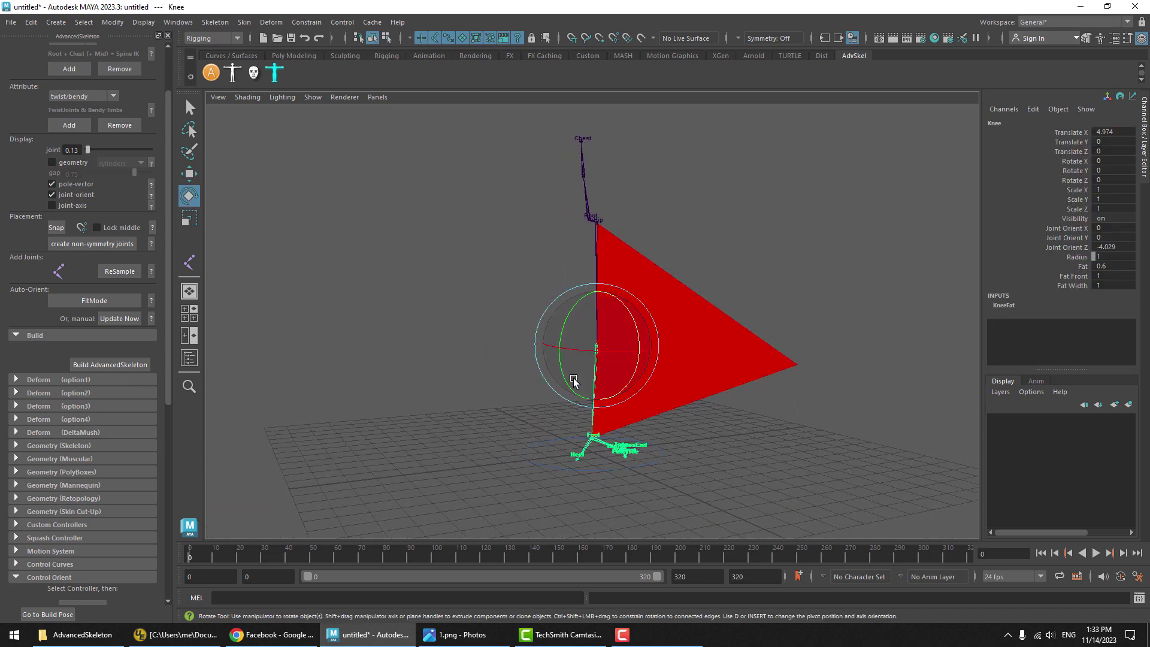
pyautogui.keyDown('alt'); pyautogui.moveTo(575, 380); pyautogui.dragTo(480, 353); pyautogui.keyUp('alt')
pyautogui.keyDown('alt'); pyautogui.moveTo(665, 313); pyautogui.dragTo(691, 320); pyautogui.keyUp('alt')
# In the top view, move only the Knee's pivot to about X 4.963, Y -0.099, Z -0.123 to aim the pole vector forward.
pyautogui.press('w')
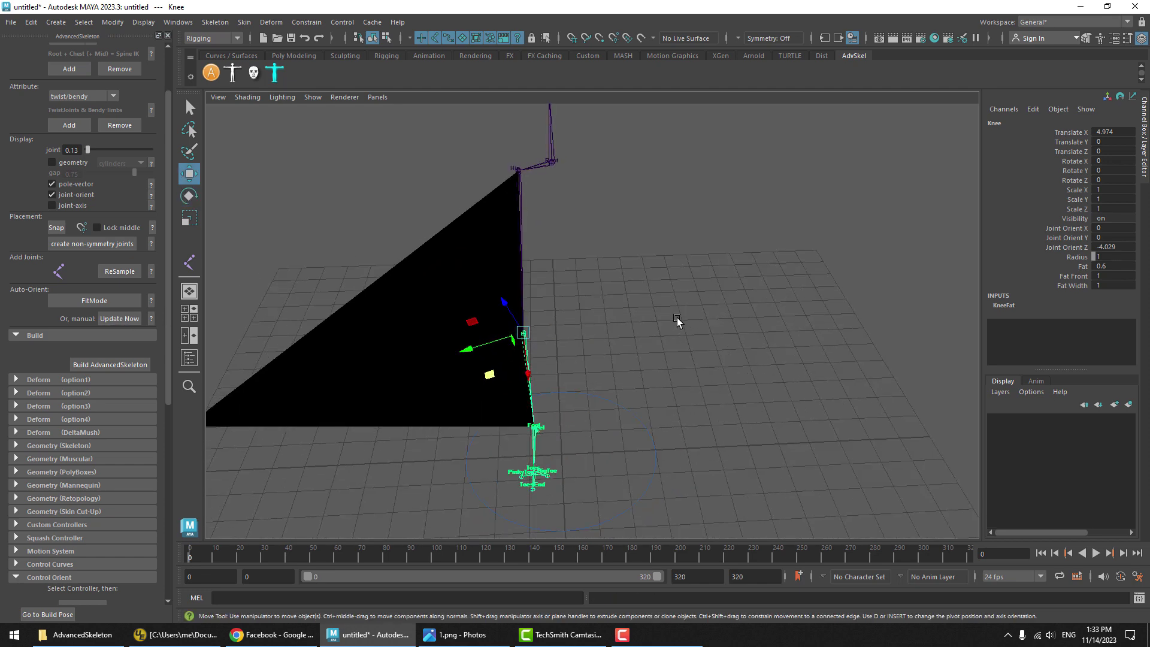
pyautogui.keyDown('alt'); pyautogui.moveTo(536, 392); pyautogui.dragTo(714, 382); pyautogui.keyUp('alt')
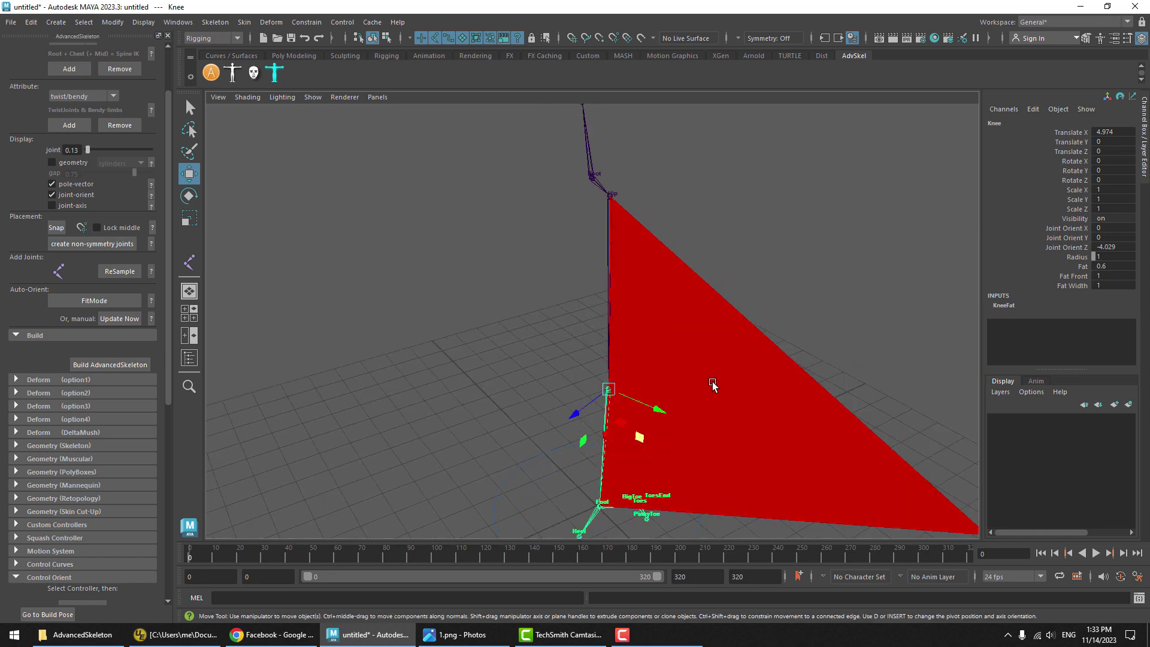
pyautogui.press('space')
pyautogui.press('f')
pyautogui.moveTo(446, 228)
pyautogui.keyDown('alt'); pyautogui.mouseDown(button='middle')
pyautogui.moveTo(370, 231)
pyautogui.moveTo(398, 248)
pyautogui.moveTo(455, 221)
pyautogui.mouseUp(button='middle'); pyautogui.keyUp('alt')
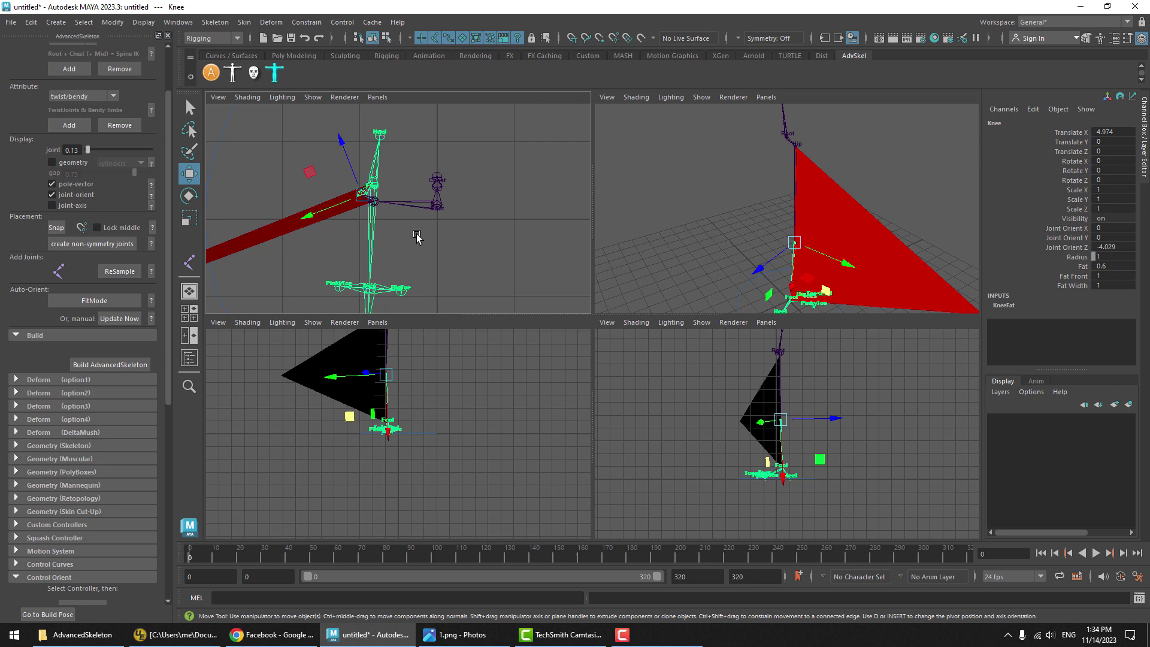
pyautogui.press('d')
pyautogui.moveTo(344, 145); pyautogui.dragTo(345, 148)
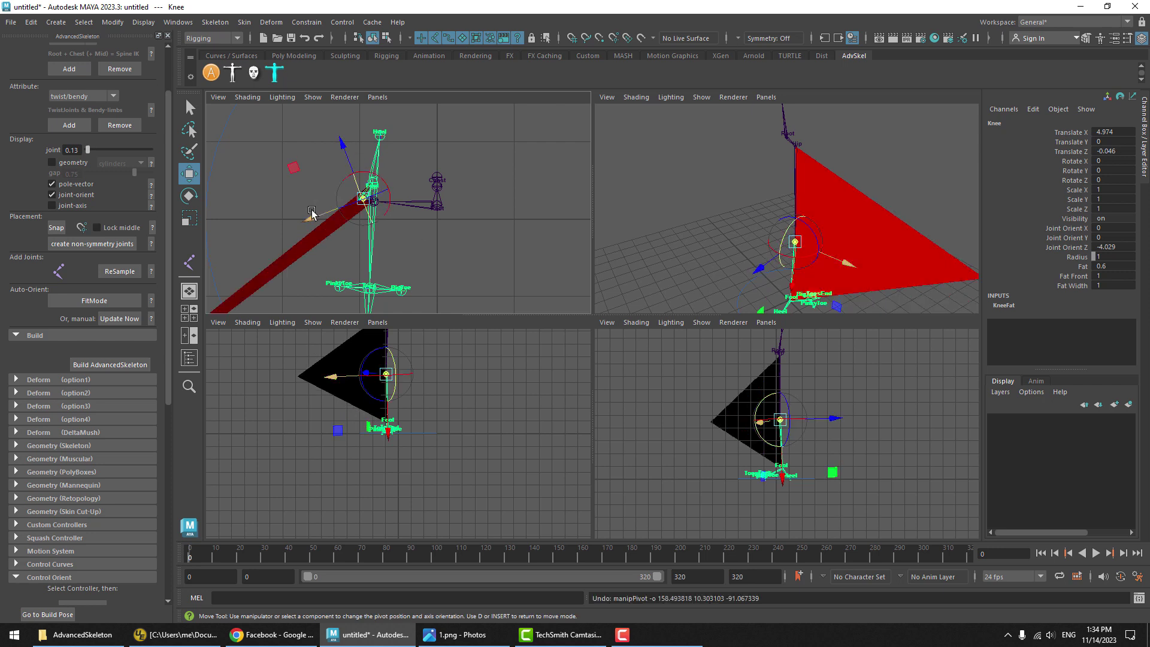
pyautogui.moveTo(311, 212); pyautogui.dragTo(319, 217)
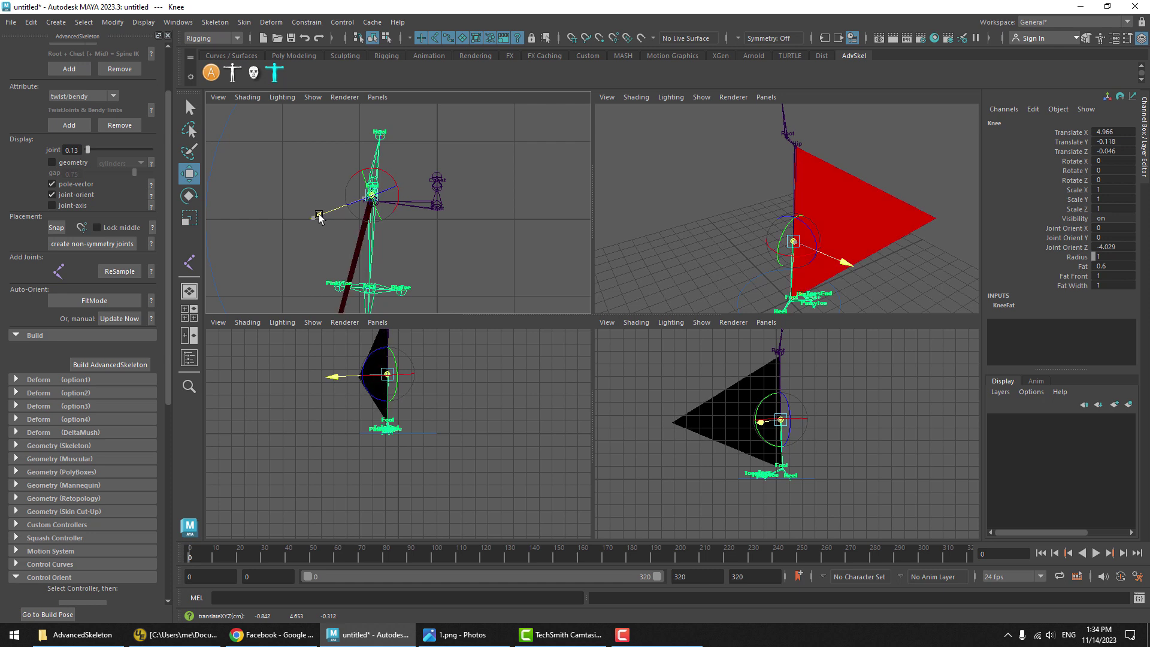
pyautogui.moveTo(319, 217); pyautogui.dragTo(372, 202)
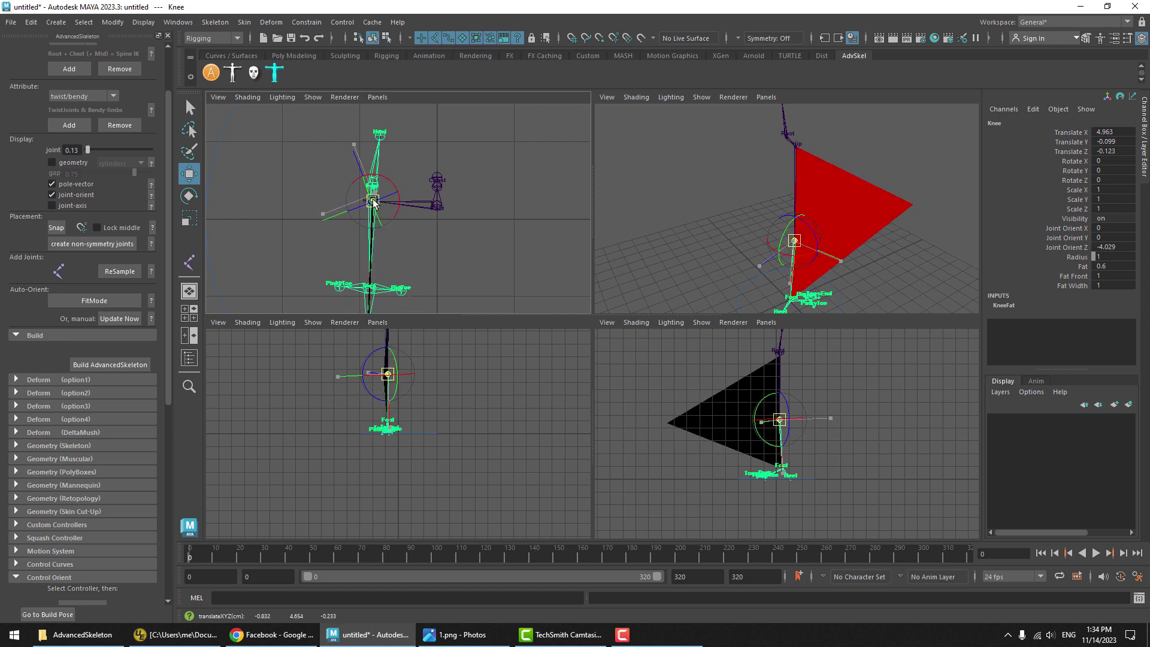
# Return to the single perspective view and build AdvancedSkeleton from the adjusted fit skeleton.
pyautogui.press('space')
pyautogui.scroll(-3, 689, 197)
pyautogui.keyDown('alt'); pyautogui.moveTo(623, 220); pyautogui.dragTo(542, 220); pyautogui.keyUp('alt')
pyautogui.keyDown('alt'); pyautogui.moveTo(542, 220); pyautogui.dragTo(631, 223, button='right'); pyautogui.keyUp('alt')
pyautogui.click(100, 362)
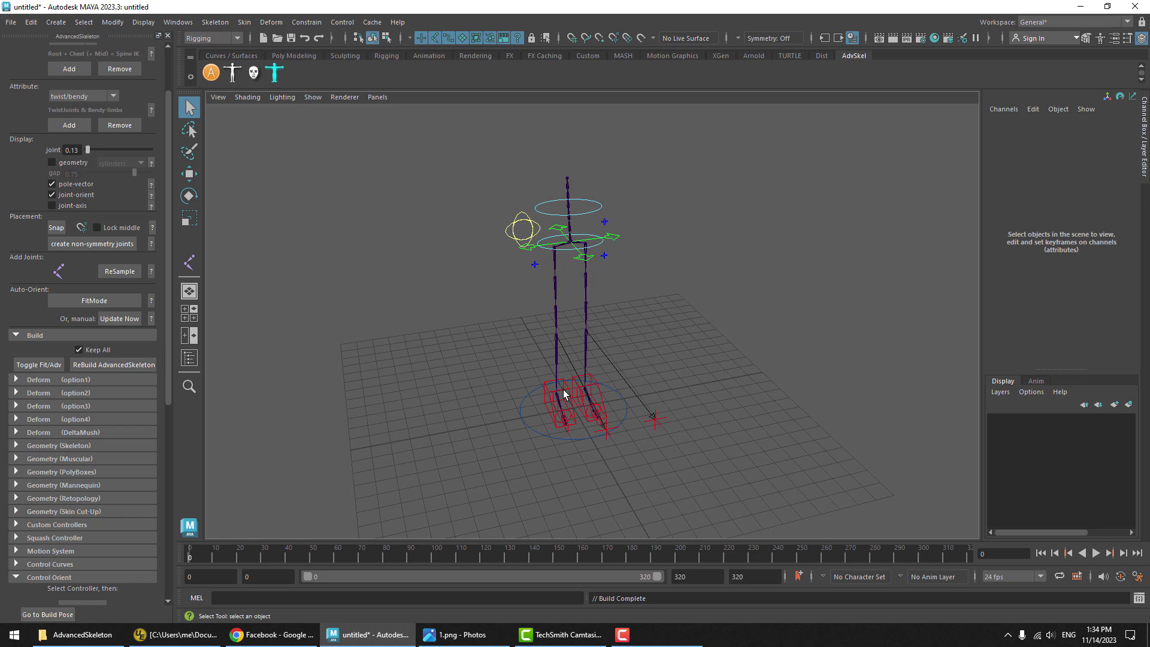
# Inspect the rebuilt rig's pole vectors and the right leg's IK controller axes, then clear the selection.
pyautogui.keyDown('alt'); pyautogui.moveTo(558, 360); pyautogui.dragTo(527, 359); pyautogui.keyUp('alt')
pyautogui.keyDown('alt'); pyautogui.moveTo(527, 358); pyautogui.dragTo(707, 357, button='right'); pyautogui.keyUp('alt')
pyautogui.keyDown('alt'); pyautogui.moveTo(465, 419); pyautogui.dragTo(577, 440); pyautogui.keyUp('alt')
pyautogui.click(521, 445)
pyautogui.press('w')
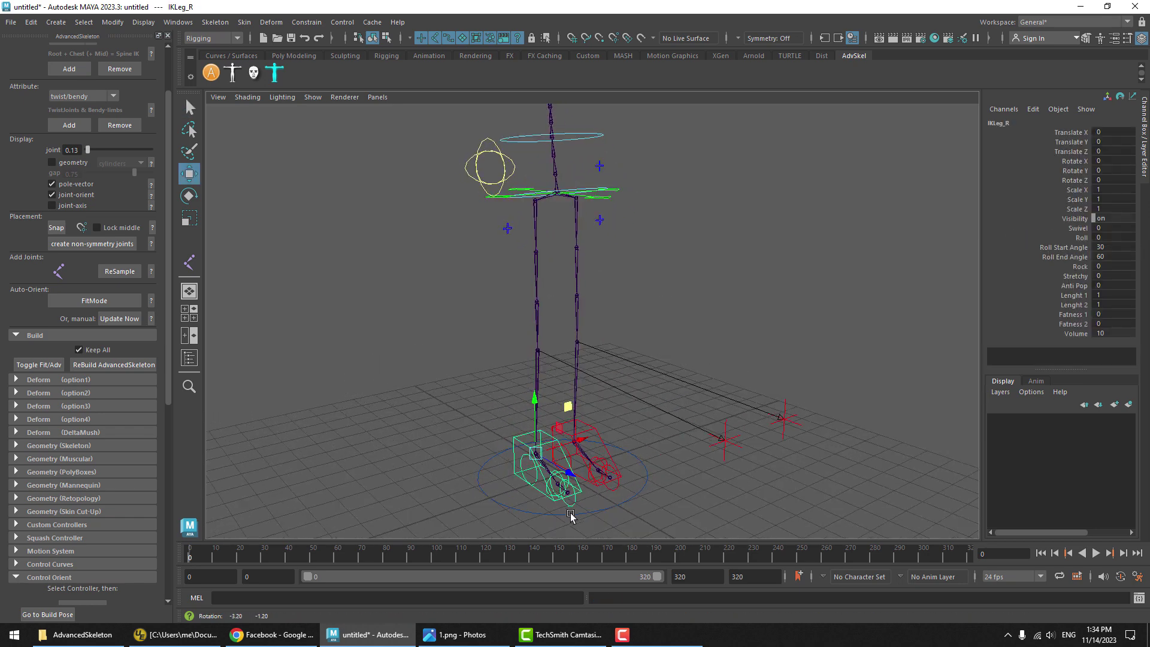
pyautogui.keyDown('alt'); pyautogui.moveTo(569, 513); pyautogui.dragTo(700, 316); pyautogui.keyUp('alt')
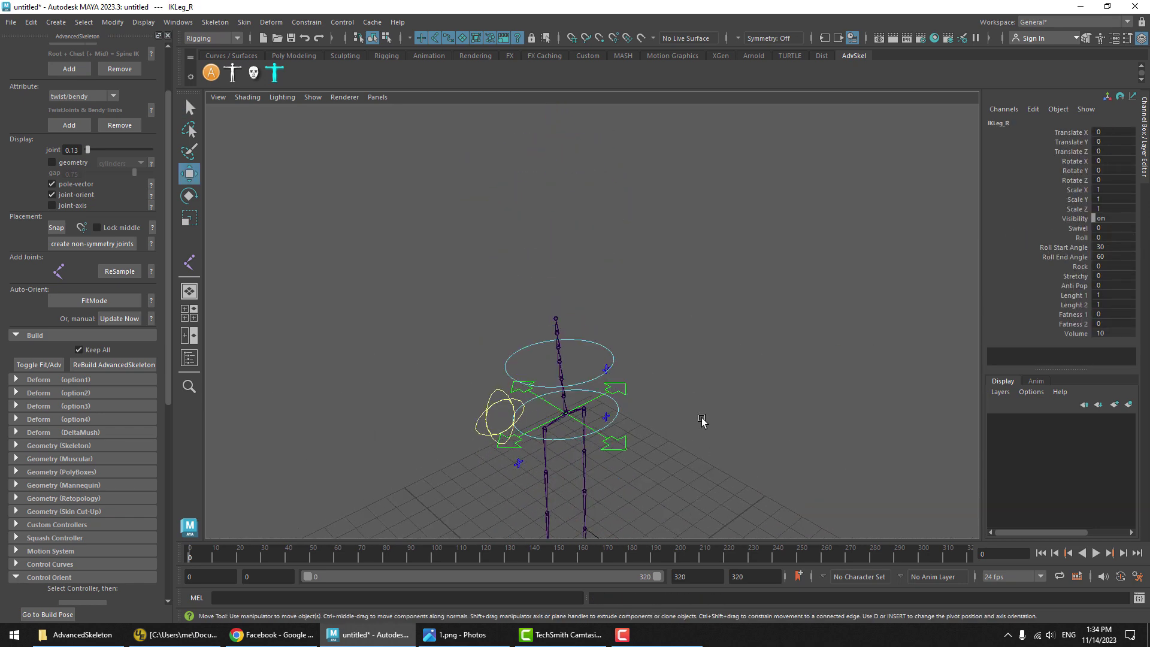
pyautogui.click(701, 419)
# Create a new scene without saving the current one.
pyautogui.scroll(-3, 705, 398)
pyautogui.click(10, 22)
pyautogui.click(17, 46)
pyautogui.click(573, 323)
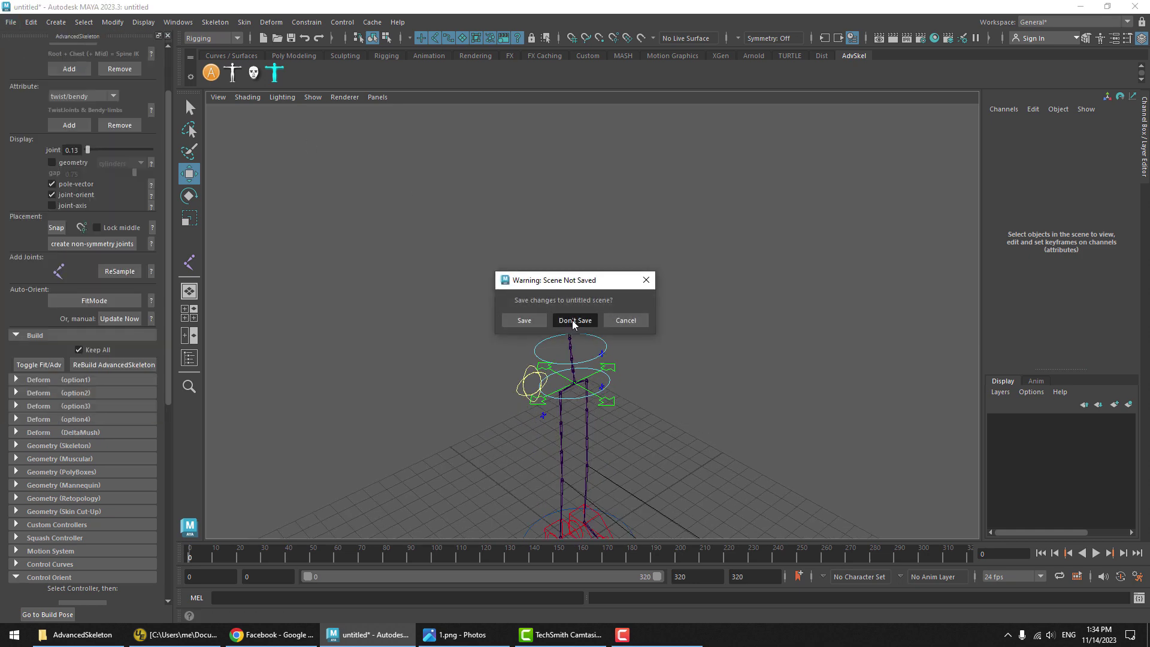
pyautogui.click(574, 320)
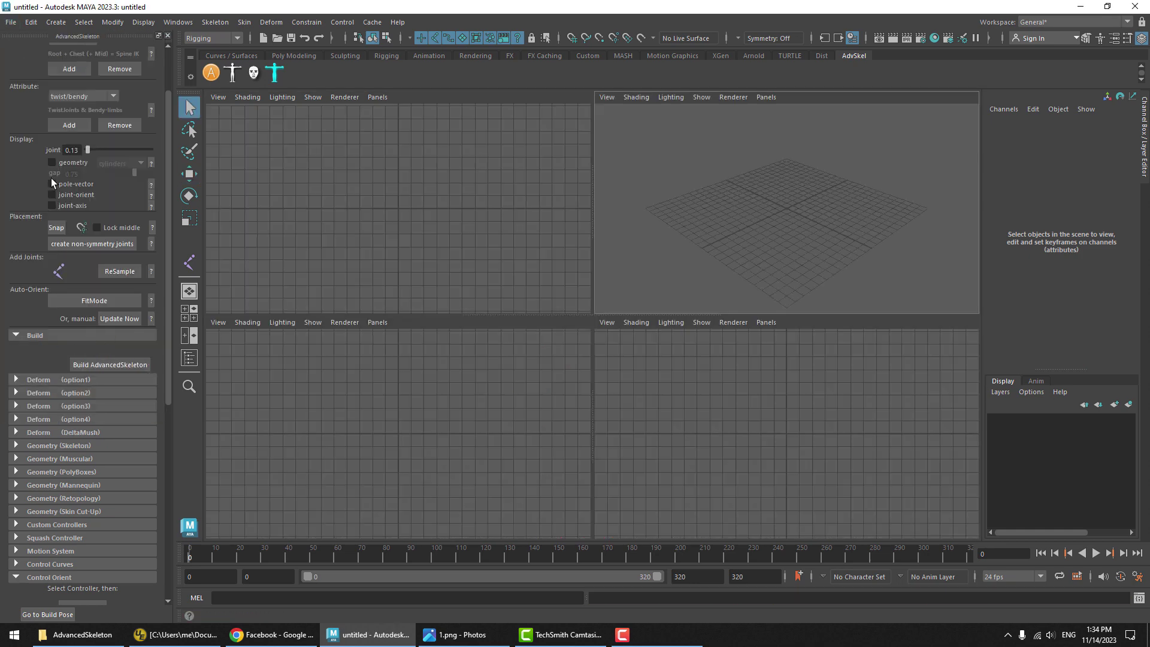
# Import the biped.ma fit skeleton and expand the perspective view to fill the workspace.
pyautogui.scroll(3, 135, 127)
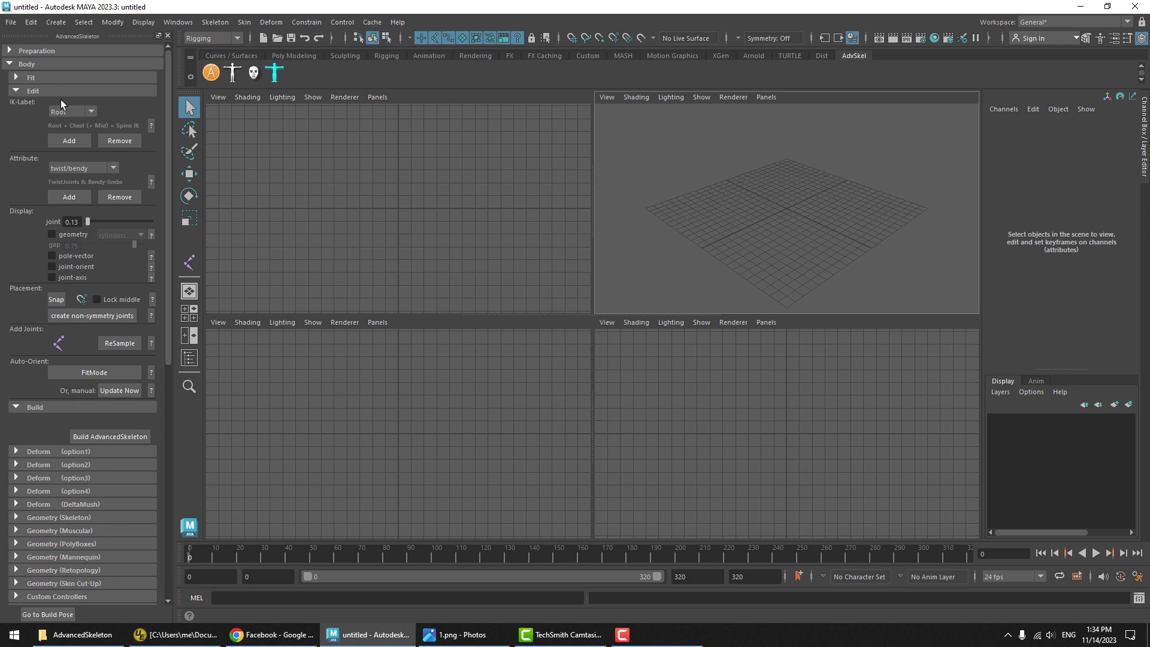
pyautogui.scroll(-12, 63, 448)
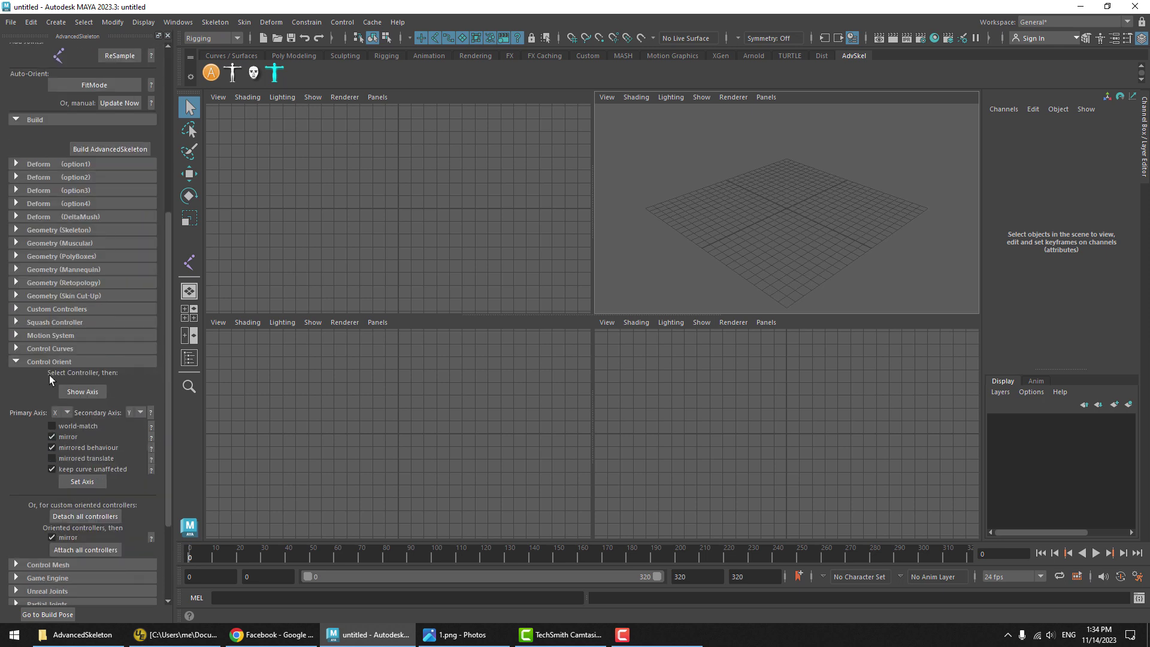
pyautogui.scroll(12, 68, 400)
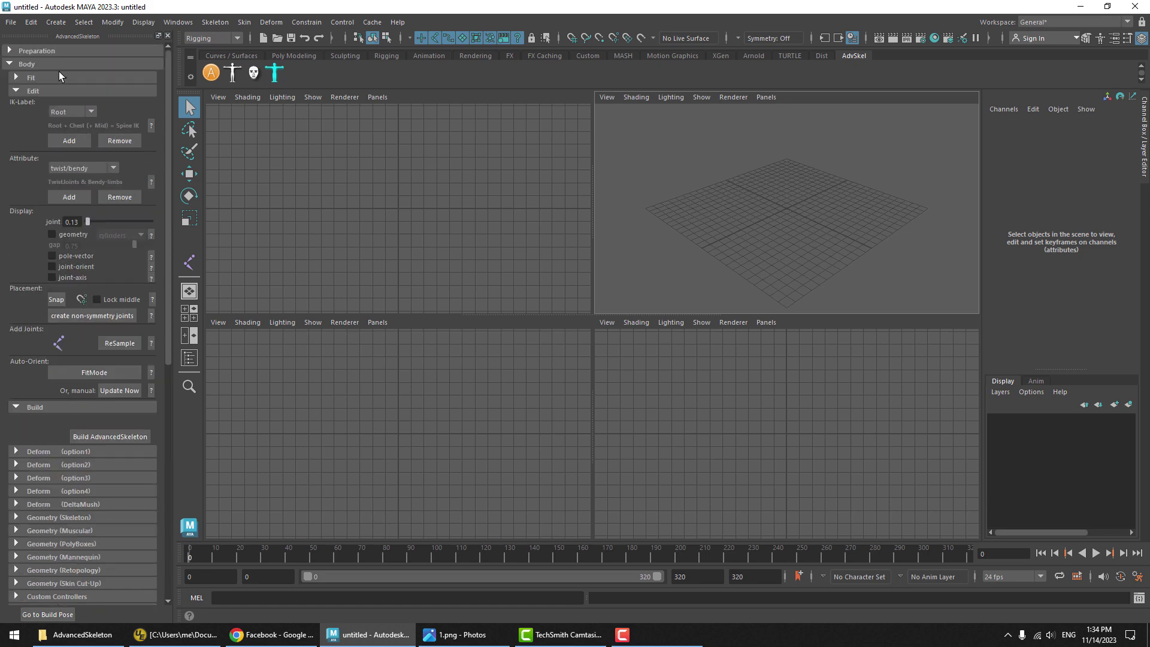
pyautogui.click(30, 78)
pyautogui.click(130, 100)
pyautogui.press('space')
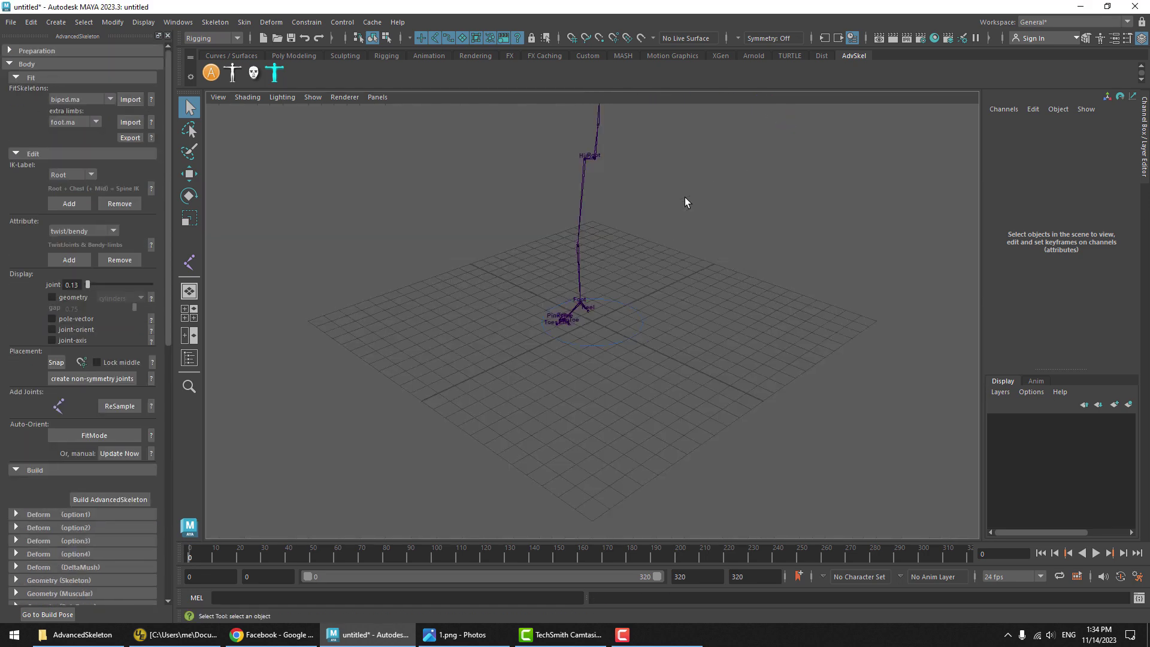
# Delete the leg chain and the neck and head joints from the fit skeleton, keeping the spine and arm.
pyautogui.keyDown('alt'); pyautogui.moveTo(558, 225); pyautogui.dragTo(565, 208); pyautogui.keyUp('alt')
pyautogui.keyDown('alt'); pyautogui.moveTo(565, 208); pyautogui.dragTo(585, 408, button='middle'); pyautogui.keyUp('alt')
pyautogui.keyDown('alt'); pyautogui.moveTo(585, 408); pyautogui.dragTo(719, 408); pyautogui.keyUp('alt')
pyautogui.keyDown('alt'); pyautogui.moveTo(719, 407); pyautogui.dragTo(822, 408, button='right'); pyautogui.keyUp('alt')
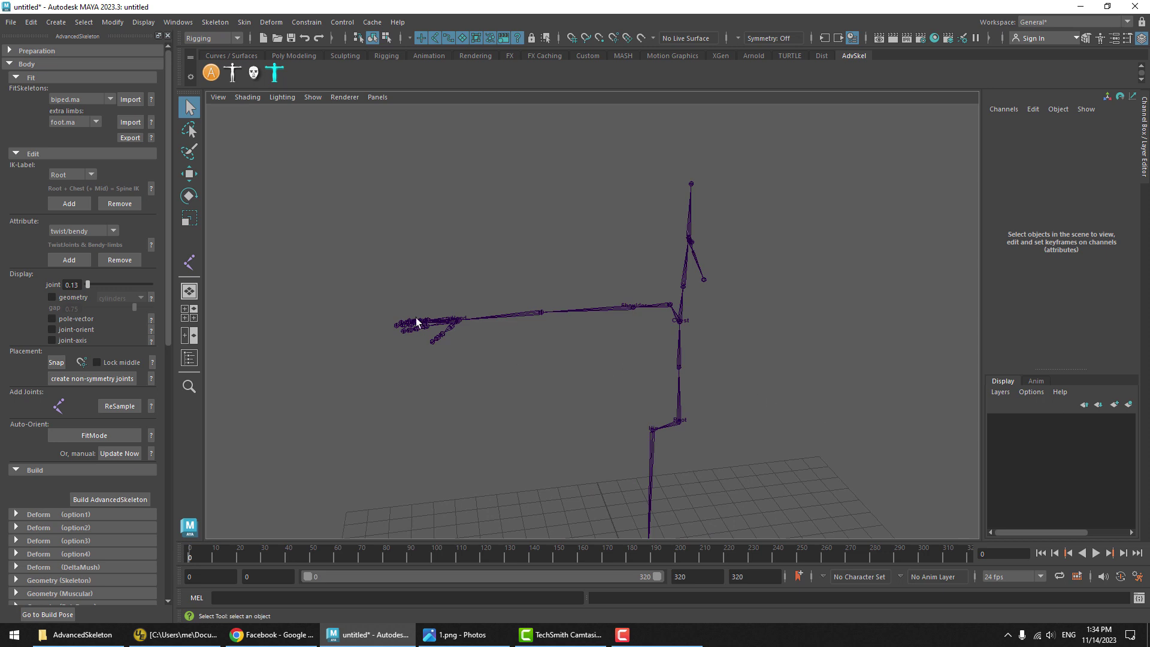
pyautogui.moveTo(729, 457); pyautogui.dragTo(538, 479)
pyautogui.press('Delete')
pyautogui.keyDown('alt'); pyautogui.moveTo(620, 414); pyautogui.dragTo(706, 222); pyautogui.keyUp('alt')
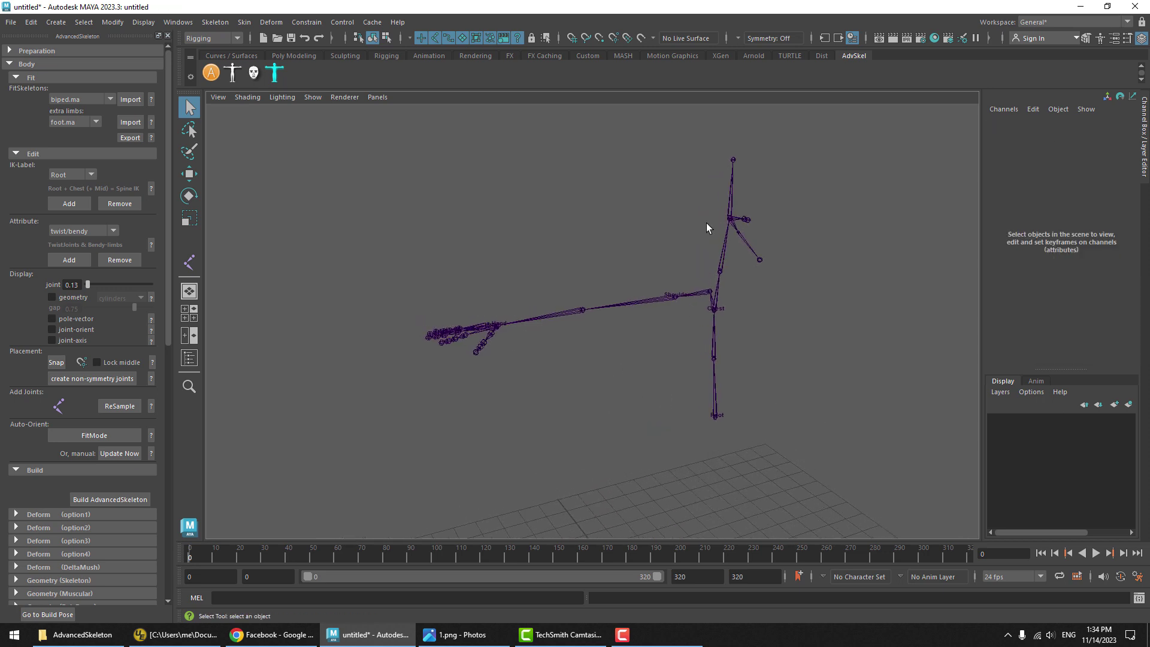
pyautogui.click(721, 252)
pyautogui.press('Delete')
pyautogui.keyDown('alt'); pyautogui.moveTo(467, 367); pyautogui.dragTo(691, 434); pyautogui.keyUp('alt')
pyautogui.press('e')
pyautogui.click(576, 412)
pyautogui.hotkey('ctrl', 'z')
pyautogui.hotkey('ctrl', 'z')
# Build AdvancedSkeleton from the trimmed spine-and-arm fit skeleton.
pyautogui.keyDown('alt'); pyautogui.moveTo(691, 434); pyautogui.dragTo(637, 434, button='right'); pyautogui.keyUp('alt')
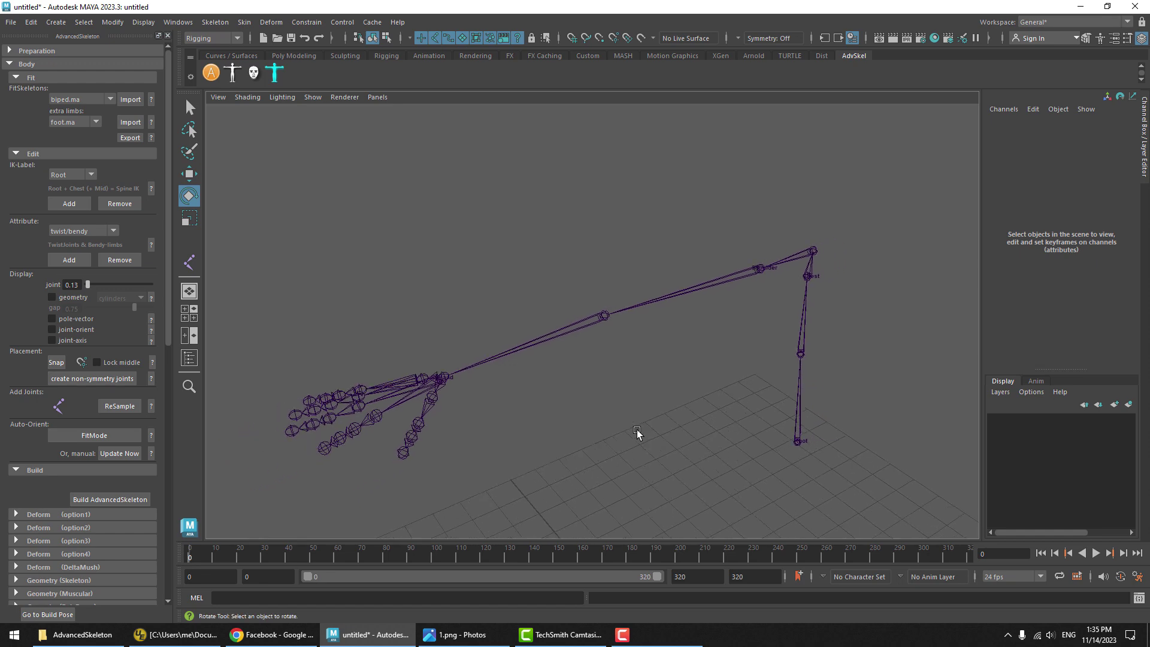
pyautogui.keyDown('alt'); pyautogui.moveTo(636, 433); pyautogui.dragTo(604, 398); pyautogui.keyUp('alt')
pyautogui.keyDown('alt'); pyautogui.moveTo(604, 399); pyautogui.dragTo(626, 390, button='middle'); pyautogui.keyUp('alt')
pyautogui.keyDown('alt'); pyautogui.moveTo(626, 393); pyautogui.dragTo(630, 382, button='right'); pyautogui.keyUp('alt')
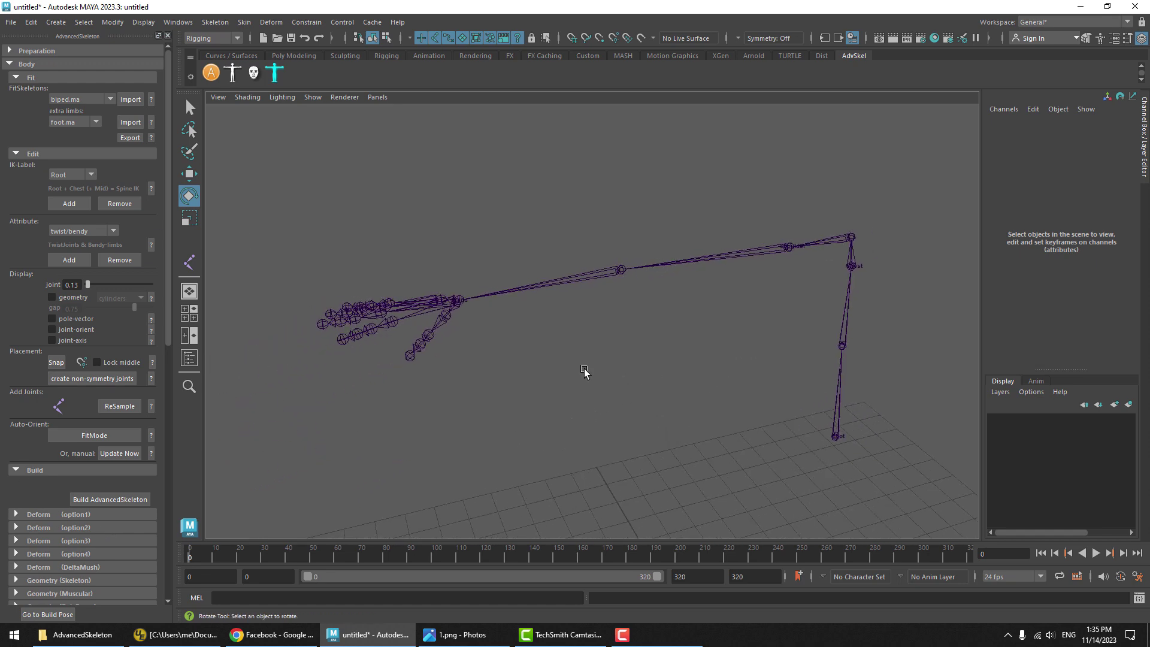
pyautogui.press('q')
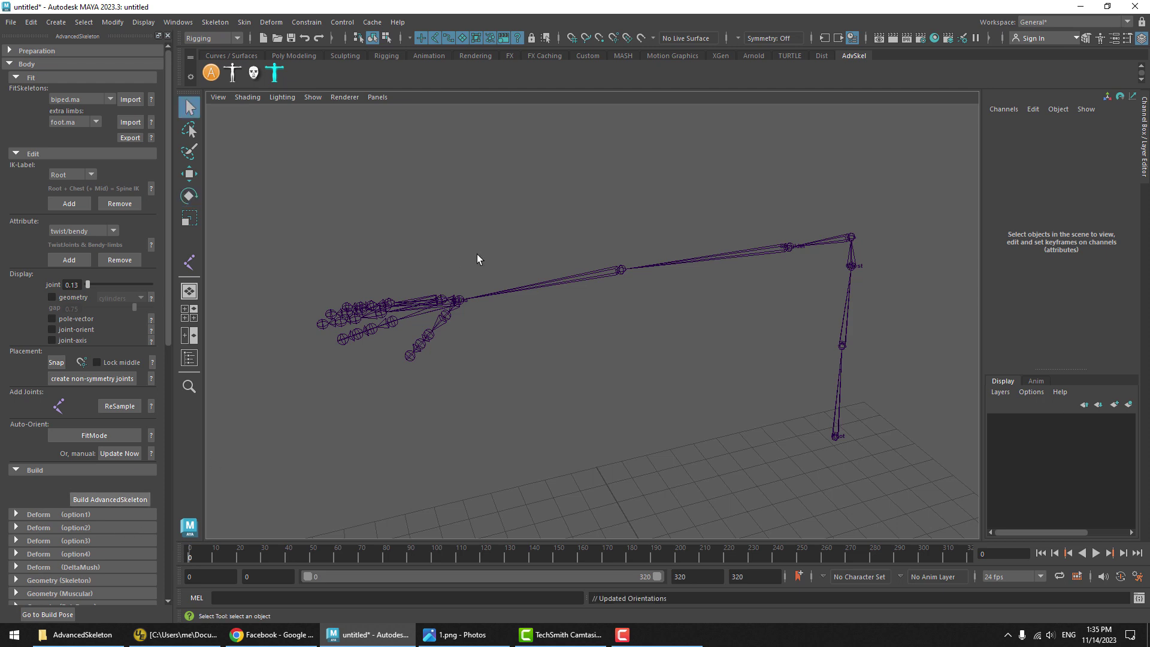
# Create BoxSkin geometry for the new rig in the PolyBoxes section.
pyautogui.scroll(-5, 89, 444)
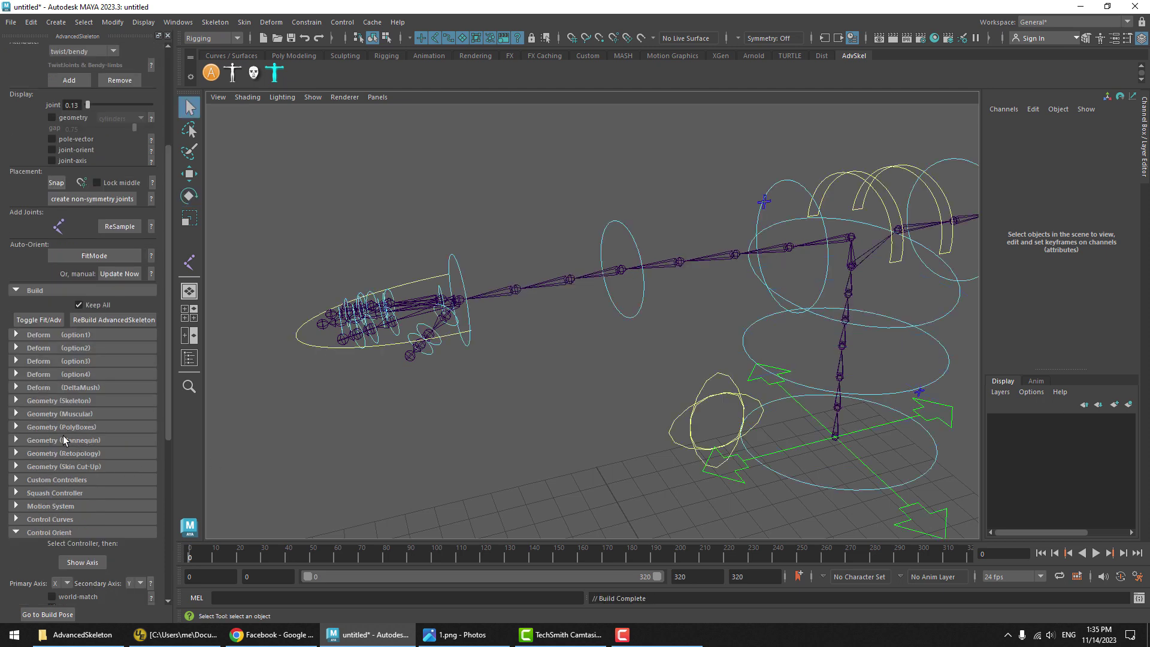
pyautogui.scroll(-1, 58, 496)
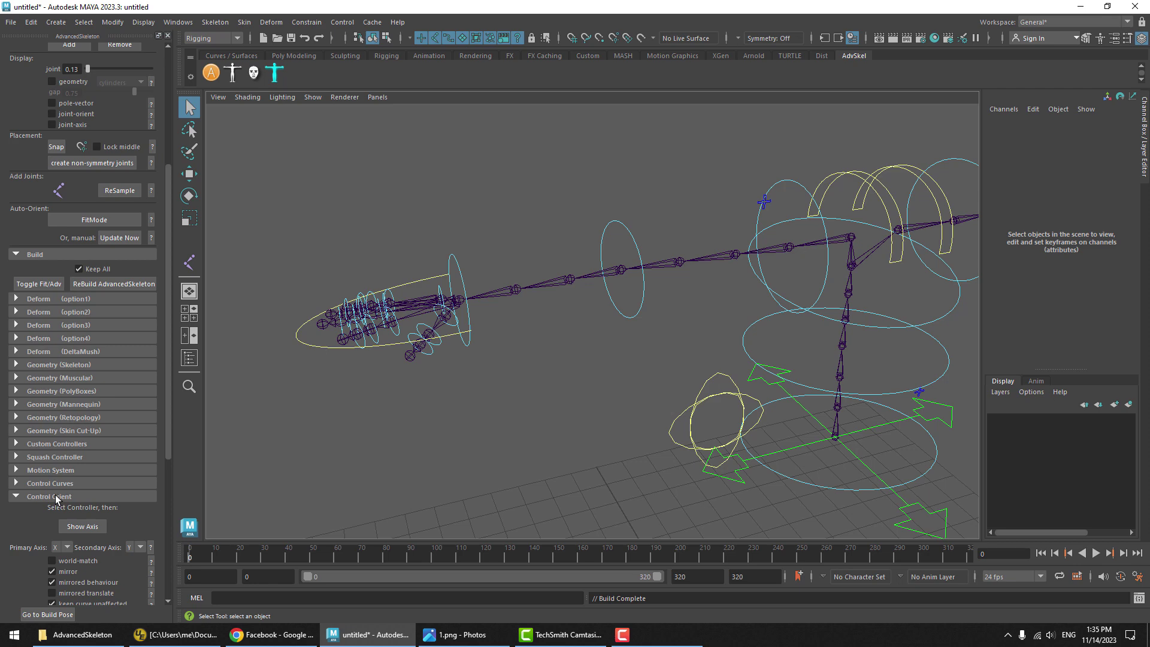
pyautogui.keyDown('alt'); pyautogui.moveTo(326, 427); pyautogui.dragTo(368, 398); pyautogui.keyUp('alt')
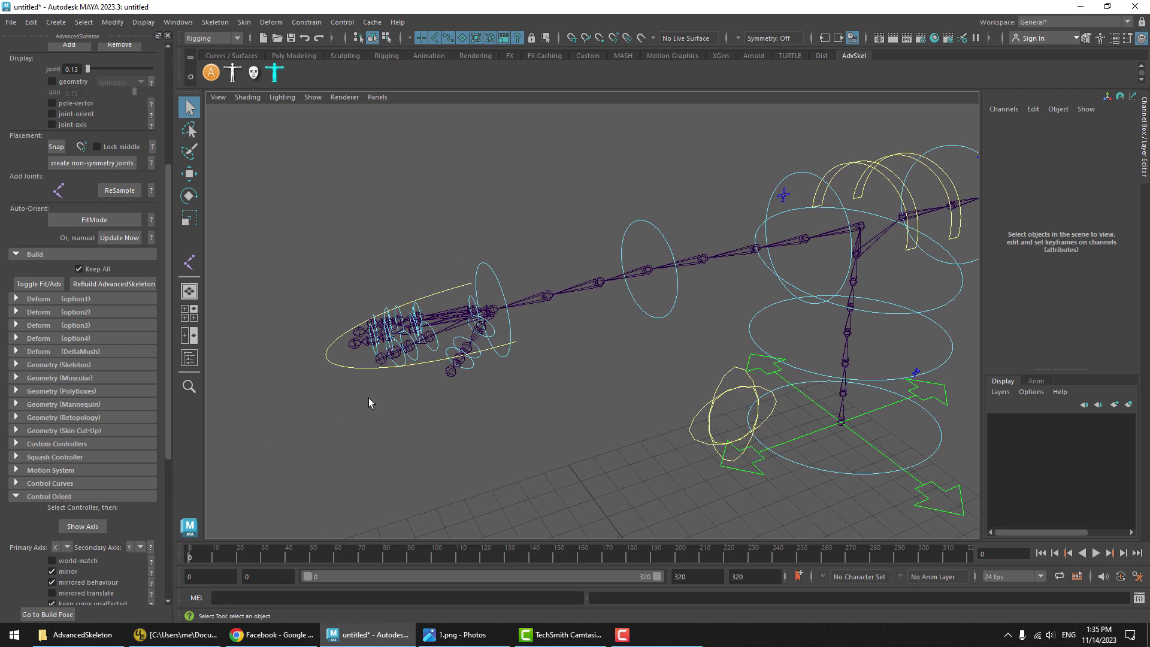
pyautogui.click(65, 391)
pyautogui.click(63, 483)
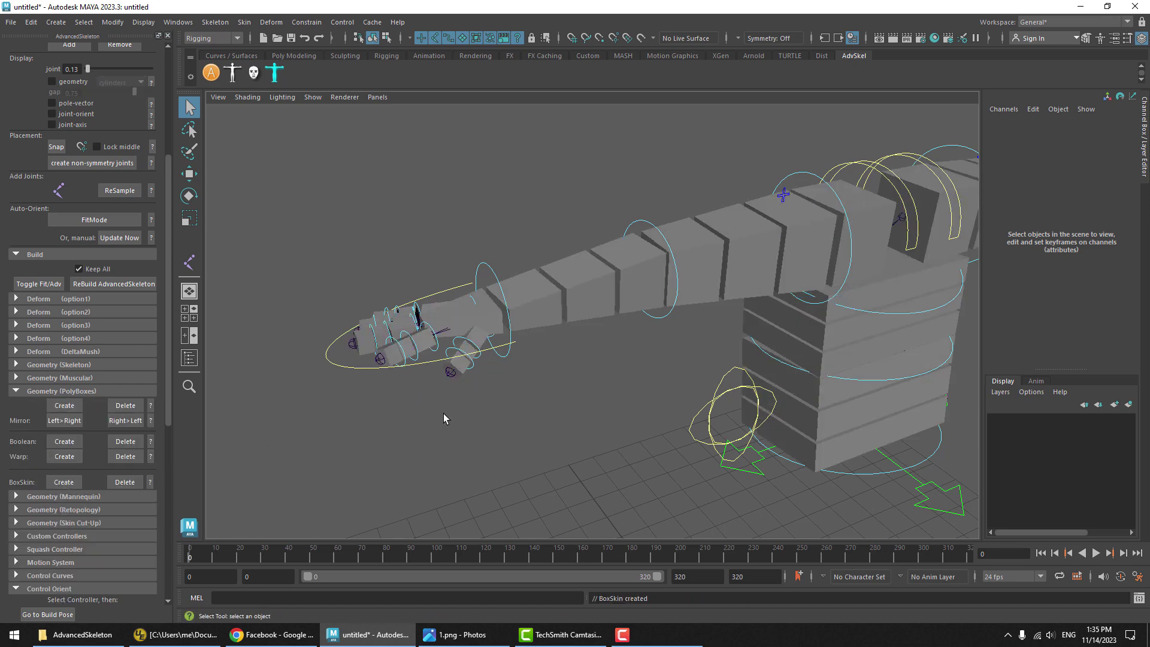
pyautogui.keyDown('alt'); pyautogui.moveTo(443, 414); pyautogui.dragTo(633, 396, button='right'); pyautogui.keyUp('alt')
pyautogui.keyDown('alt'); pyautogui.moveTo(632, 397); pyautogui.dragTo(728, 303); pyautogui.keyUp('alt')
pyautogui.click(716, 255)
pyautogui.press('e')
pyautogui.hotkey('ctrl', 'z')
# Try curling all five right-hand fingers together with the Fingers_R controller's curl attributes, and undo the curl.
pyautogui.click(858, 362)
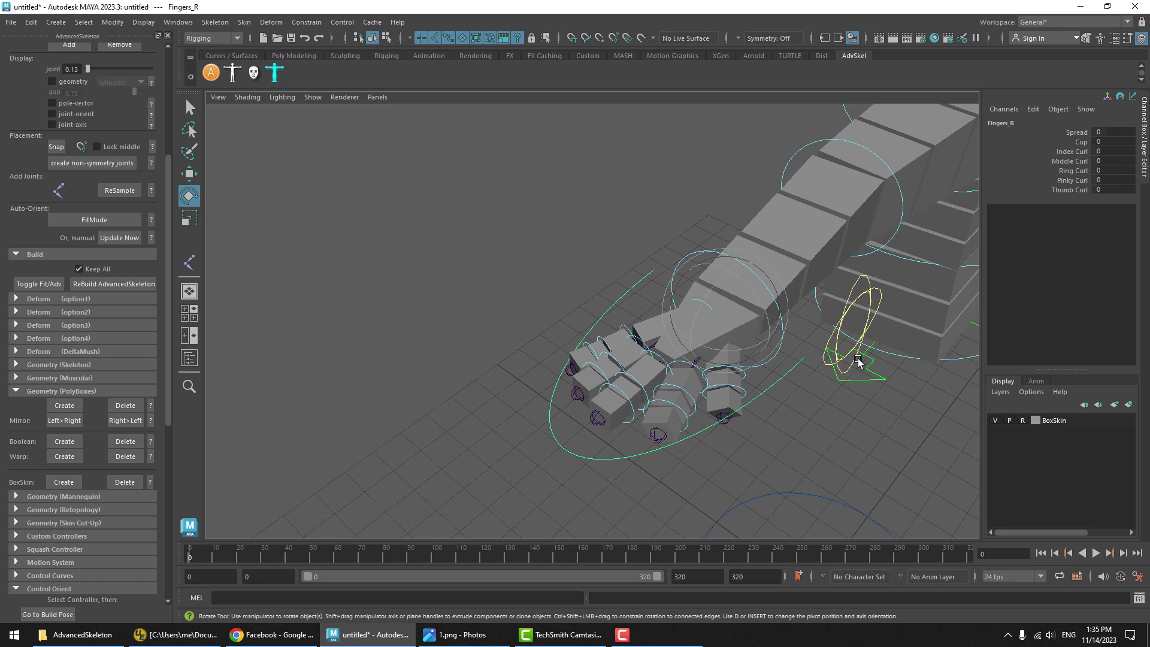
pyautogui.moveTo(1077, 155); pyautogui.dragTo(1071, 190)
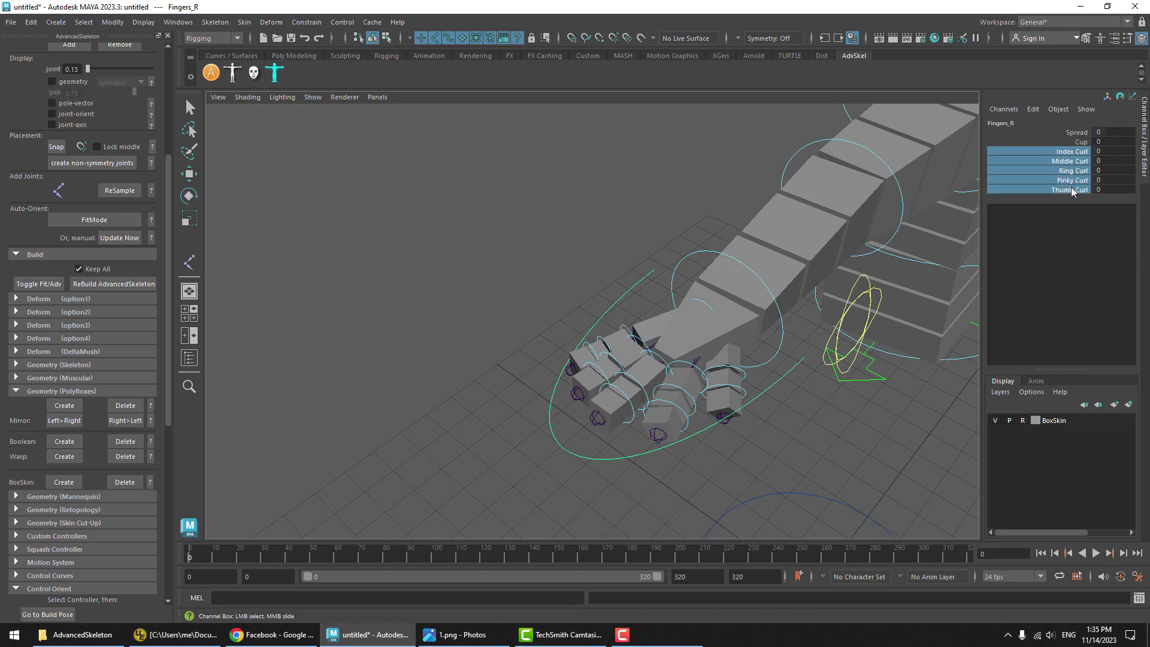
pyautogui.moveTo(627, 356); pyautogui.dragTo(683, 357, button='middle')
pyautogui.scroll(2, 683, 356)
pyautogui.hotkey('ctrl', 'z')
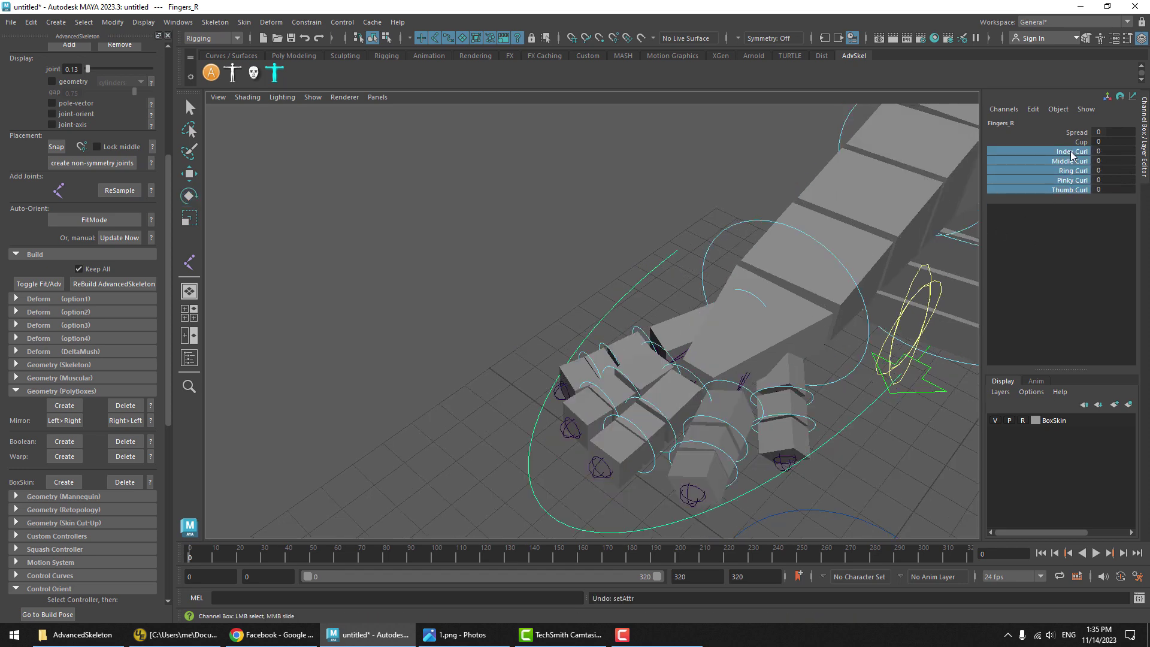
# Try curling the index, middle, ring and pinky fingers together without the thumb, and undo it.
pyautogui.moveTo(1073, 154); pyautogui.dragTo(1073, 180)
pyautogui.moveTo(746, 332); pyautogui.dragTo(782, 332, button='middle')
pyautogui.scroll(2, 782, 331)
pyautogui.hotkey('ctrl', 'z')
# Compare the Index Curl alone with the combined Middle, Ring and Pinky Curl, undoing each test.
pyautogui.click(1062, 152)
pyautogui.scroll(2, 640, 236)
pyautogui.keyDown('alt'); pyautogui.moveTo(730, 389); pyautogui.dragTo(665, 240, button='middle'); pyautogui.keyUp('alt')
pyautogui.hotkey('ctrl', 'z')
pyautogui.moveTo(1073, 160); pyautogui.dragTo(1080, 180)
pyautogui.moveTo(857, 262); pyautogui.dragTo(869, 262, button='middle')
pyautogui.hotkey('ctrl', 'z')
pyautogui.click(1070, 151)
pyautogui.moveTo(713, 336); pyautogui.dragTo(742, 333, button='middle')
pyautogui.hotkey('ctrl', 'z')
# Detach all controllers for custom orienting and rotate FKIndexFinger1_R by about 58.87 degrees in X.
pyautogui.keyDown('alt'); pyautogui.moveTo(761, 311); pyautogui.dragTo(698, 320); pyautogui.keyUp('alt')
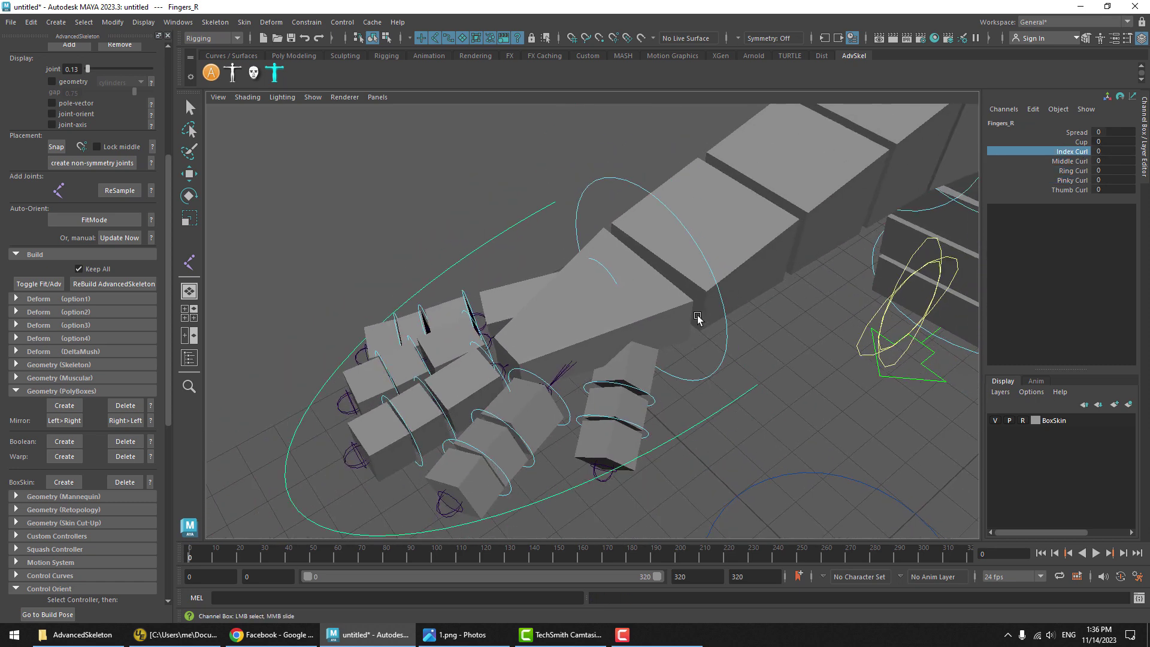
pyautogui.scroll(-2, 689, 323)
pyautogui.keyDown('alt'); pyautogui.moveTo(680, 326); pyautogui.dragTo(693, 290, button='middle'); pyautogui.keyUp('alt')
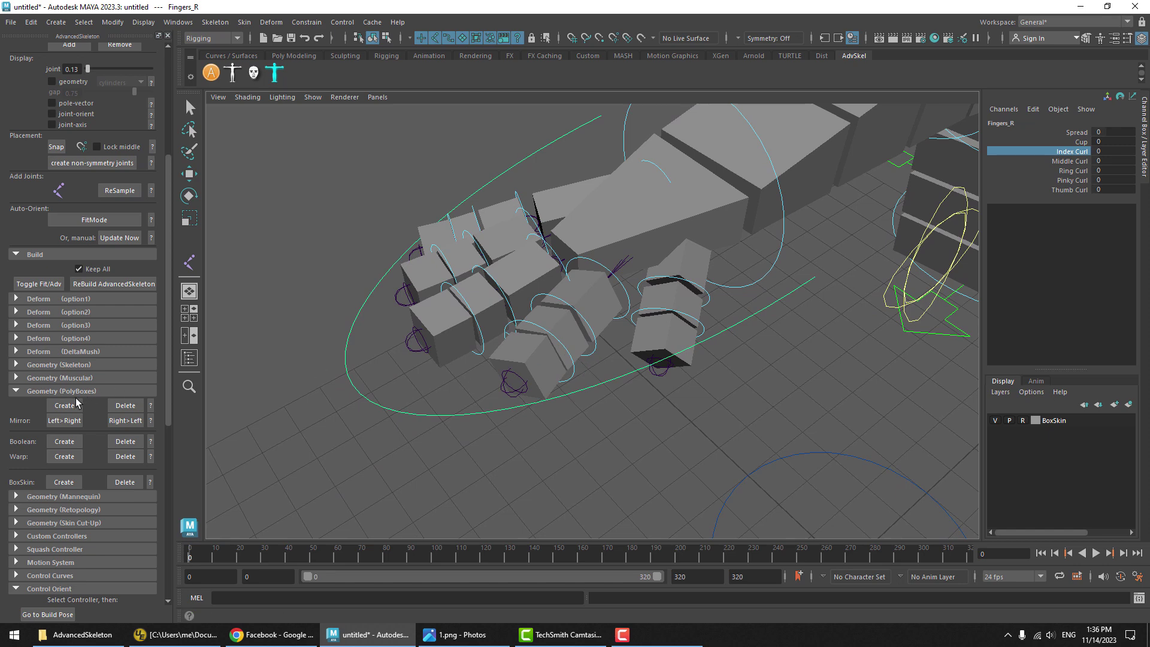
pyautogui.scroll(-5, 76, 402)
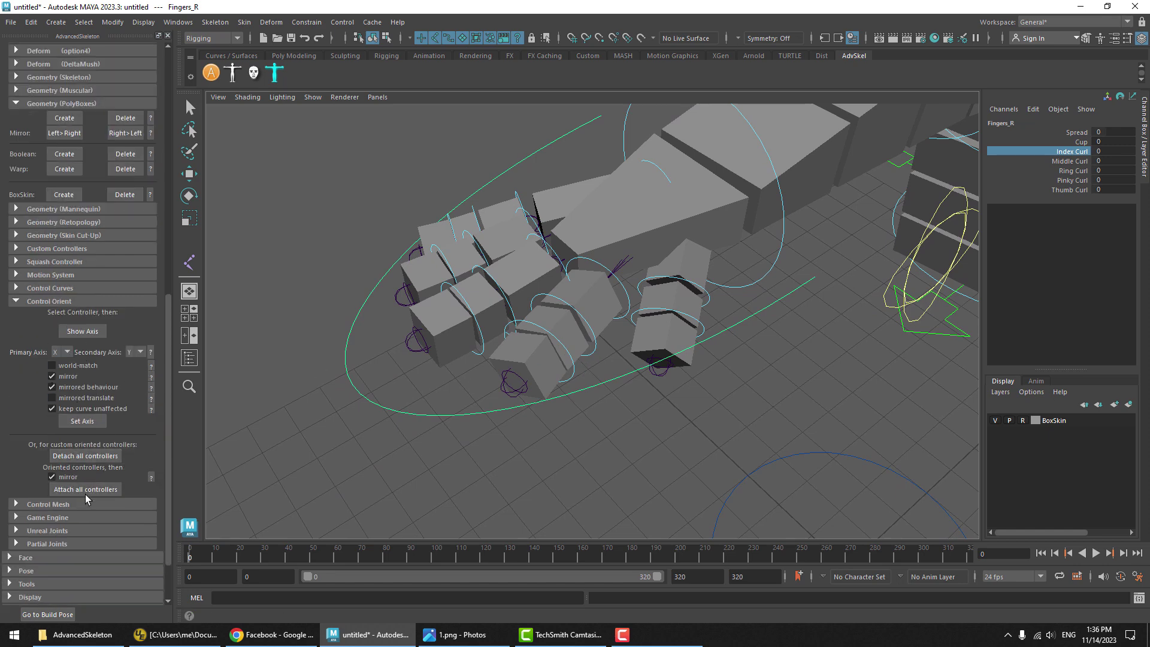
pyautogui.click(85, 456)
pyautogui.click(623, 295)
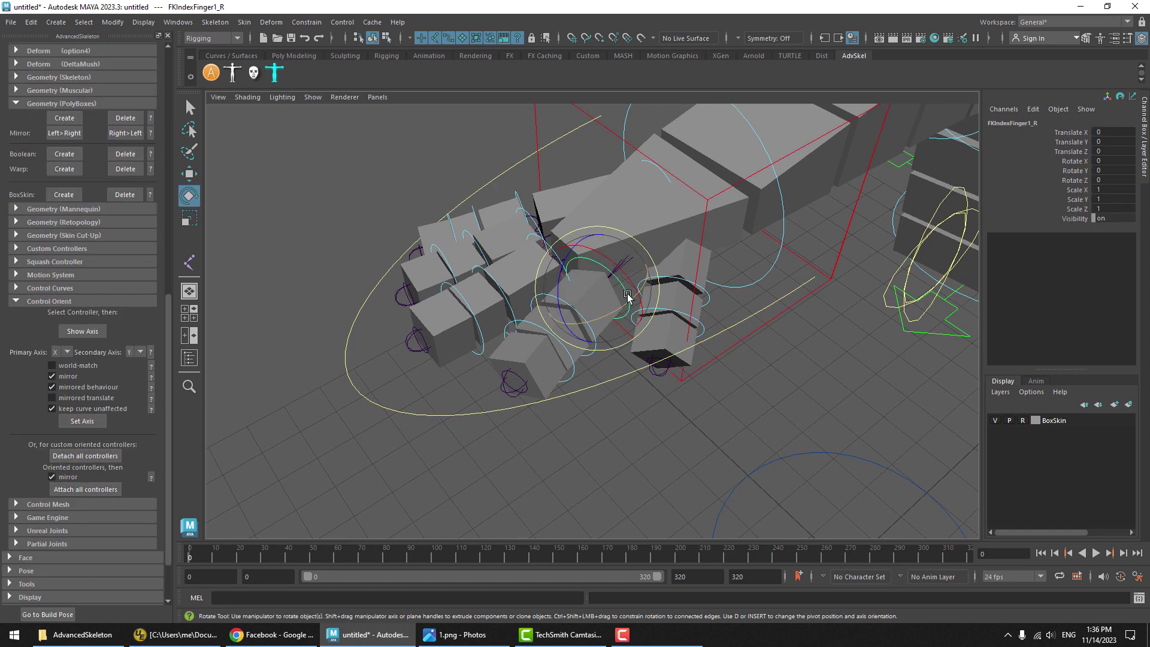
pyautogui.press('e')
pyautogui.moveTo(629, 272); pyautogui.dragTo(572, 258)
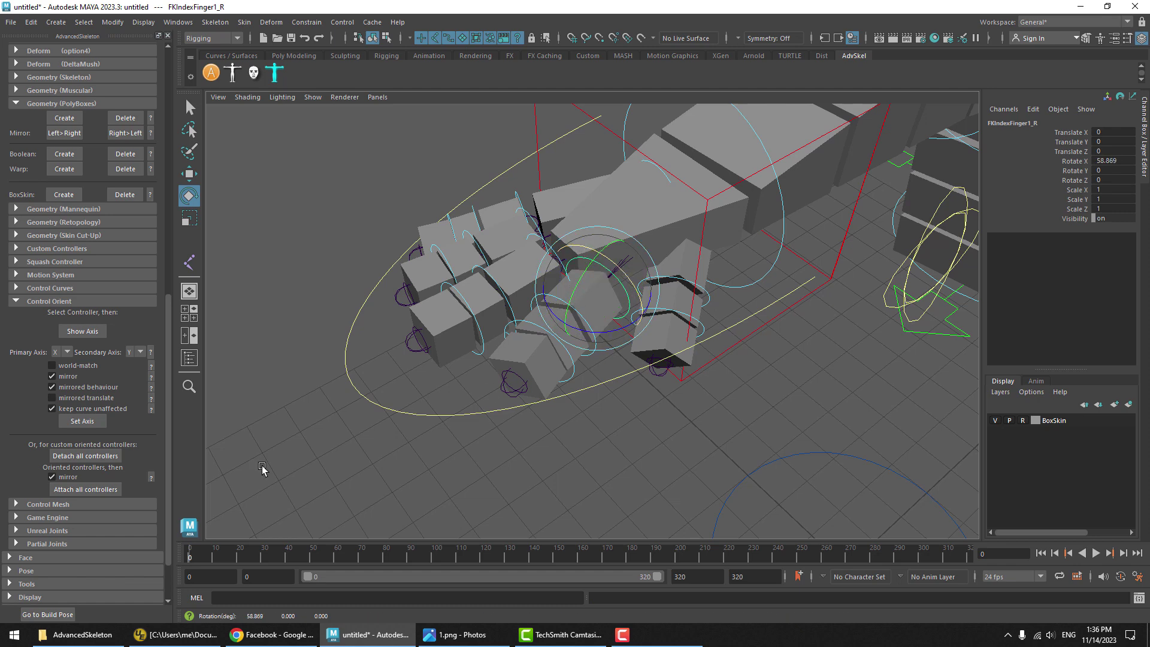
# Attach all controllers with mirror enabled, test-rotate the right index finger's base controller, and undo the test rotation.
pyautogui.click(78, 489)
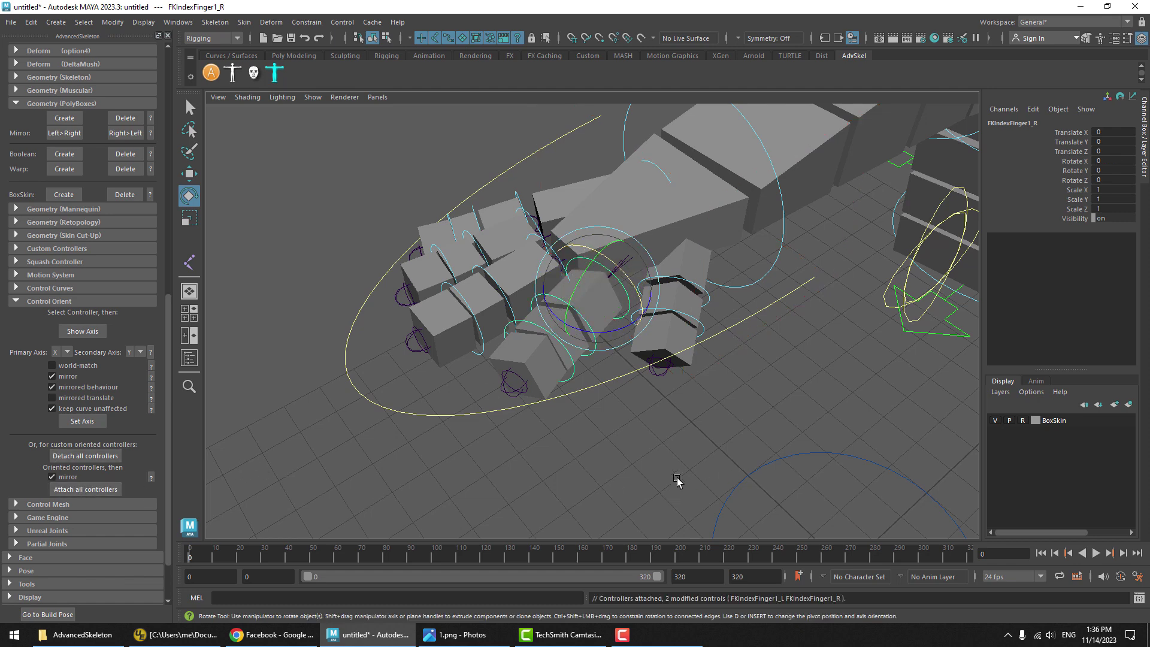
pyautogui.click(617, 282)
pyautogui.moveTo(588, 267)
pyautogui.mouseDown()
pyautogui.moveTo(575, 290)
pyautogui.moveTo(588, 276)
pyautogui.moveTo(584, 298)
pyautogui.moveTo(595, 264)
pyautogui.moveTo(585, 313)
pyautogui.moveTo(585, 288)
pyautogui.mouseUp()
pyautogui.hotkey('ctrl', 'z')
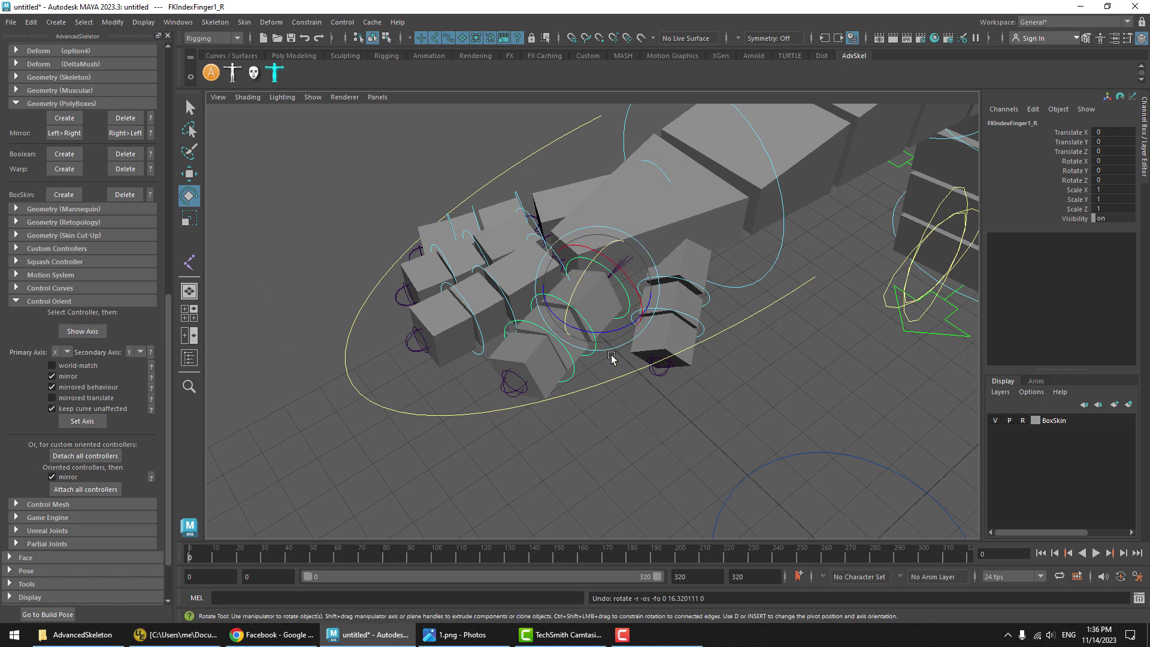
# Undo the index finger controller's reorientation together with the attaching and detaching of the controllers.
pyautogui.hotkey('ctrl', 'z')
pyautogui.hotkey('ctrl', 'z')
pyautogui.hotkey('ctrl', 'z')
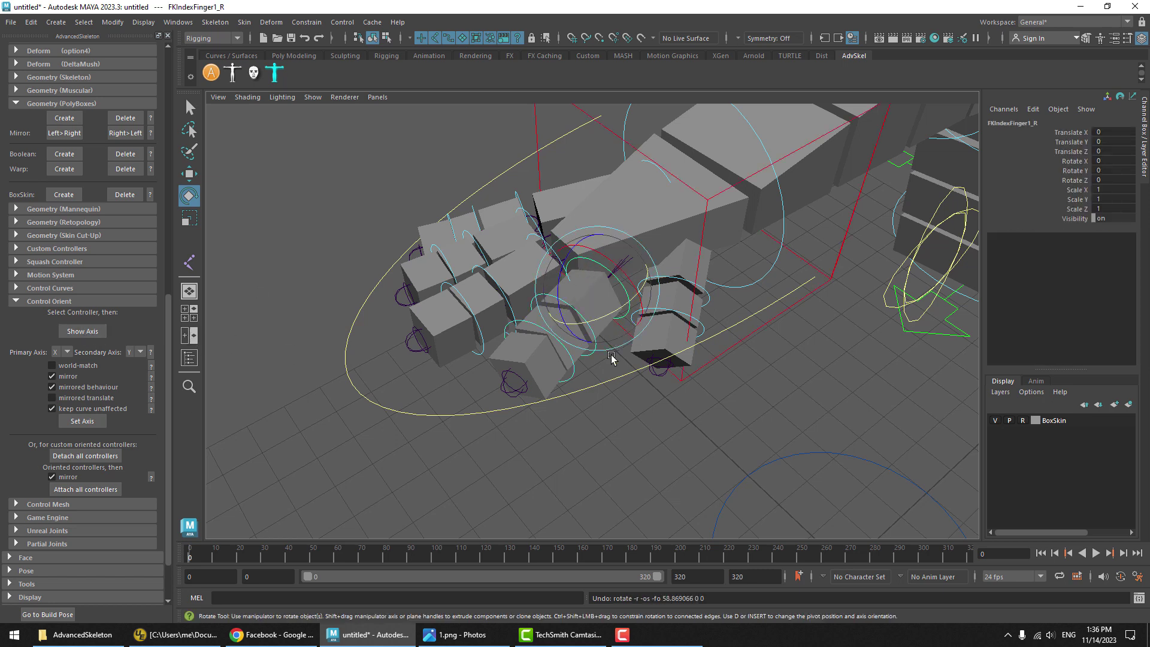
pyautogui.click(596, 454)
pyautogui.keyDown('alt'); pyautogui.moveTo(545, 310); pyautogui.dragTo(559, 349, button='middle'); pyautogui.keyUp('alt')
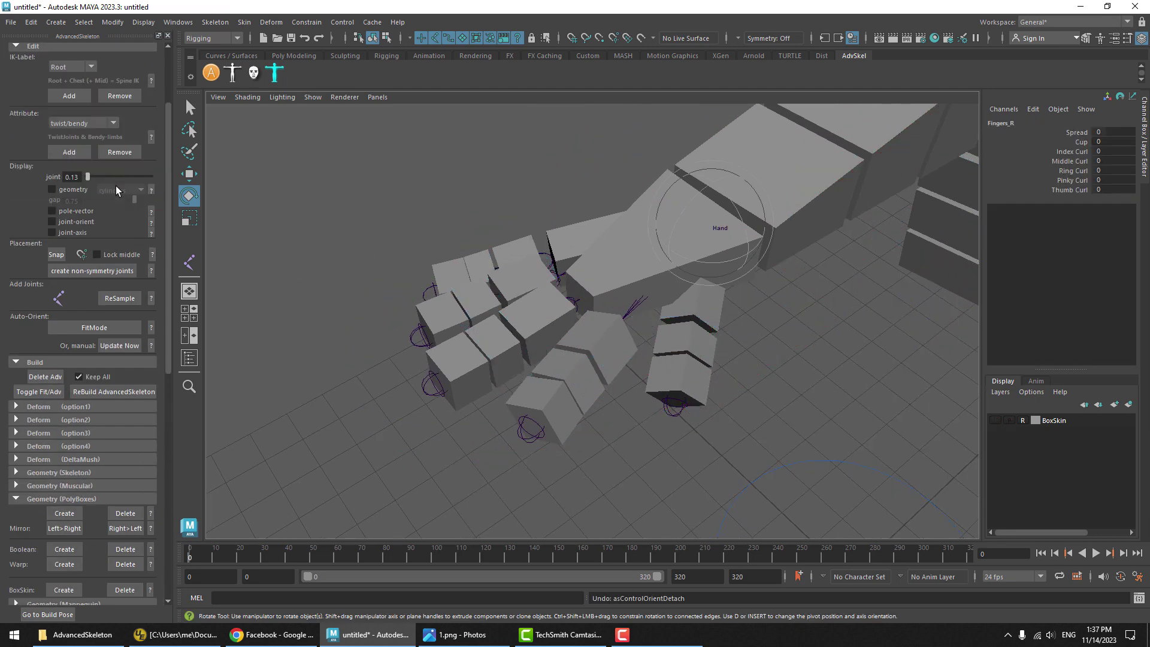
# Hide the BoxSkin layer and display the joint axes on the fit skeleton.
pyautogui.scroll(2, 90, 360)
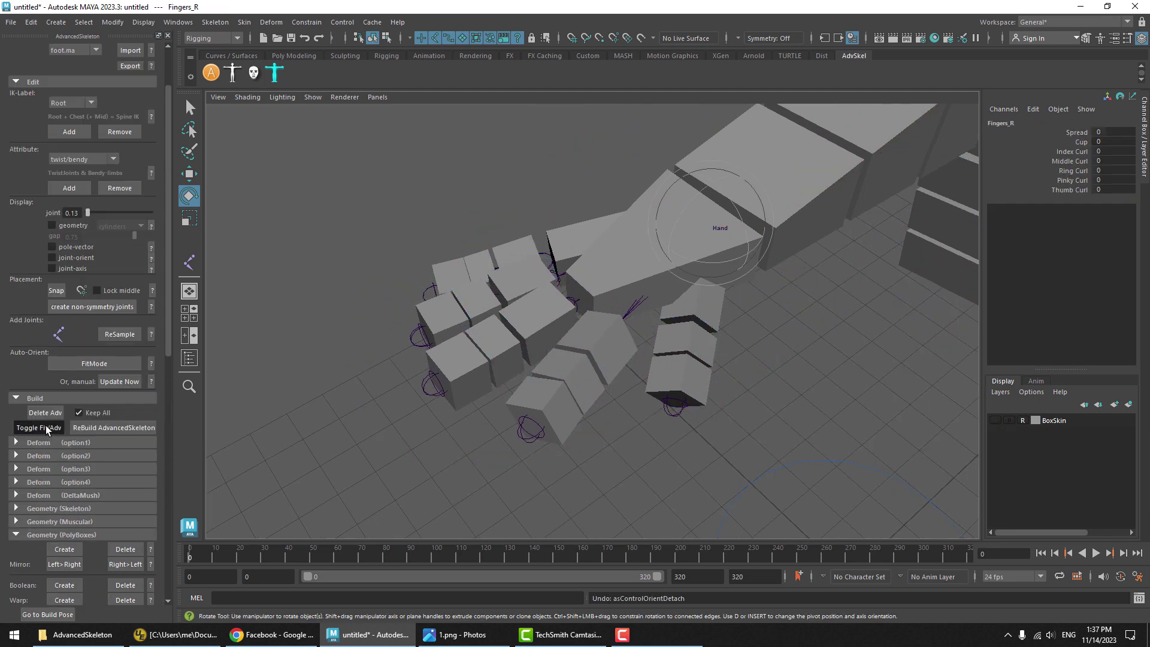
pyautogui.click(36, 428)
pyautogui.click(995, 420)
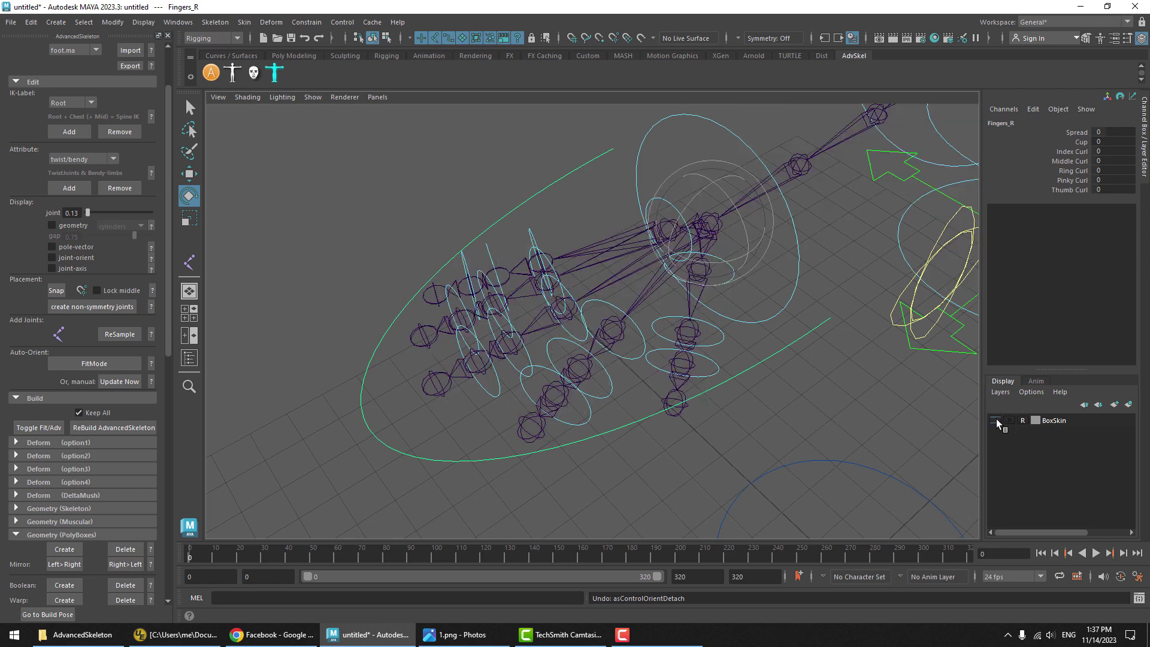
pyautogui.click(39, 427)
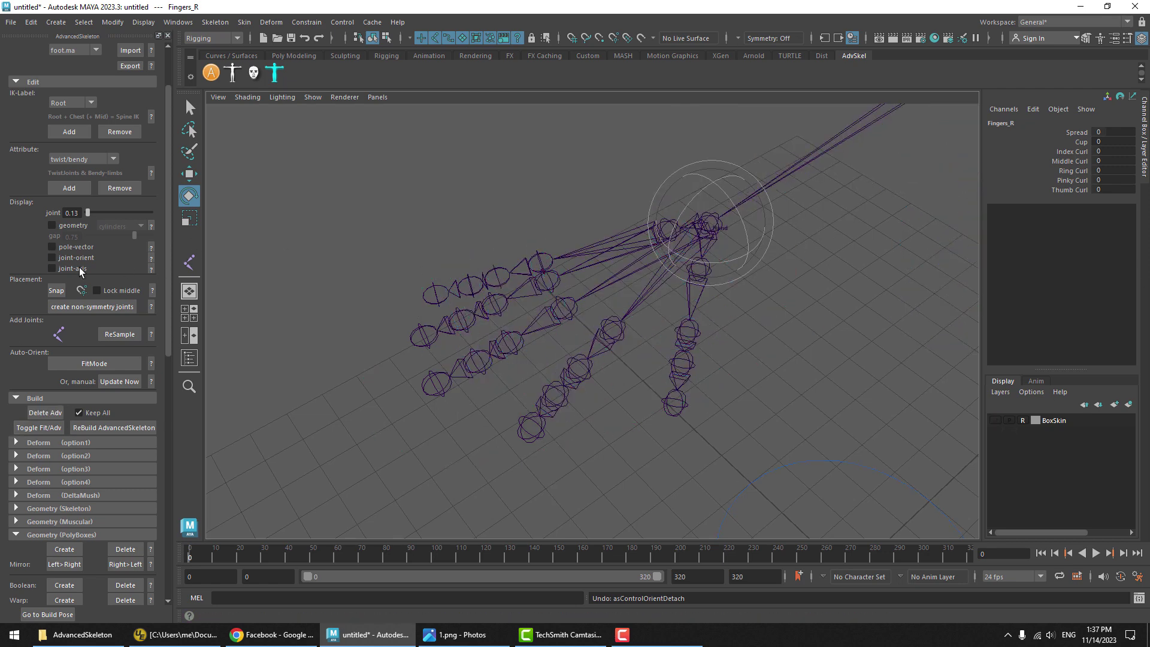
pyautogui.click(63, 269)
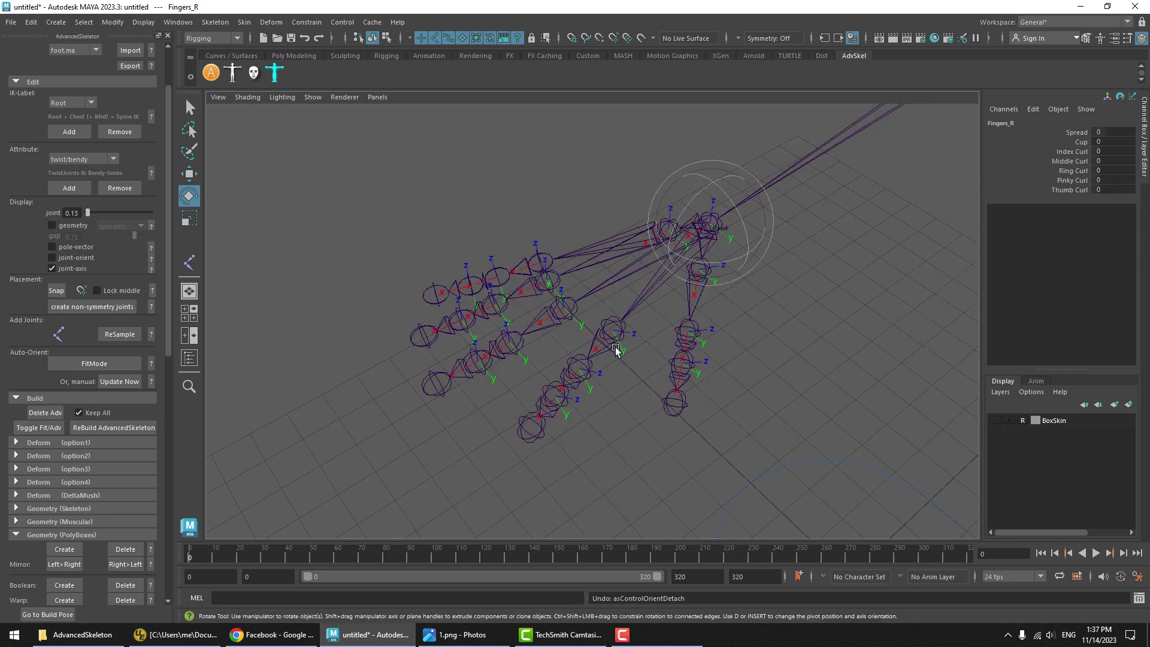
# Examine IndexFinger1's axes on the fit skeleton and reduce the joint display size to 0.07.
pyautogui.click(609, 421)
pyautogui.keyDown('alt'); pyautogui.moveTo(617, 352); pyautogui.dragTo(644, 405); pyautogui.keyUp('alt')
pyautogui.click(745, 328)
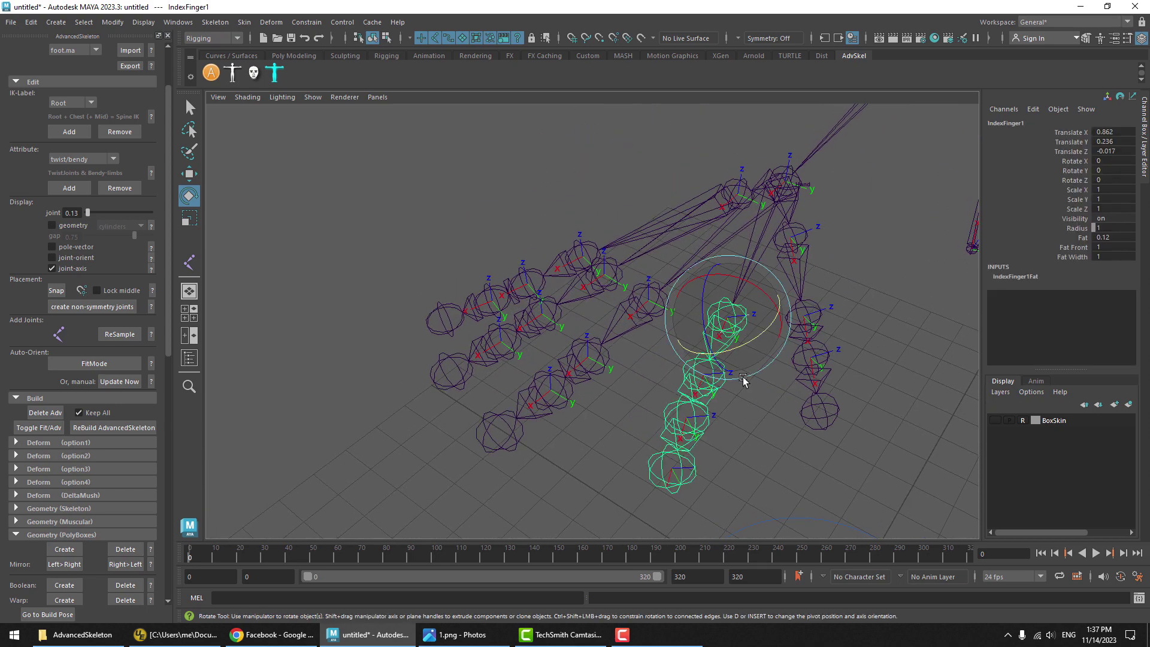
pyautogui.keyDown('alt'); pyautogui.moveTo(753, 409); pyautogui.dragTo(706, 407); pyautogui.keyUp('alt')
pyautogui.moveTo(88, 213); pyautogui.dragTo(87, 212)
pyautogui.click(677, 439)
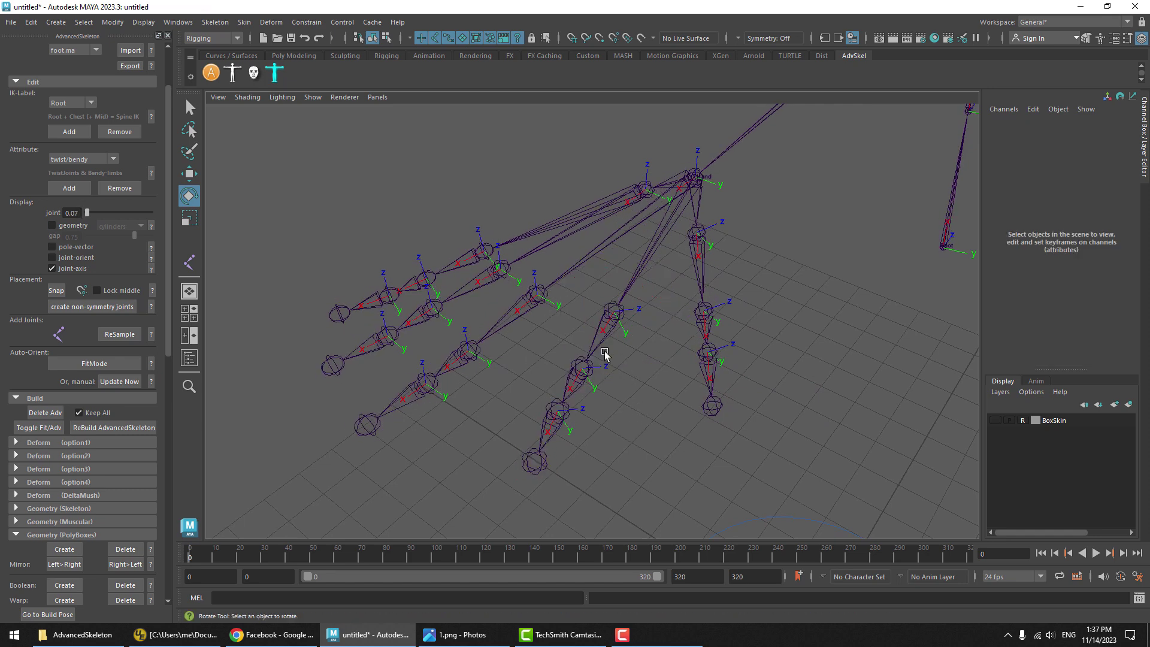
# Examine the joint axes of IndexFinger2 and the Elbow on the fit skeleton.
pyautogui.click(574, 376)
pyautogui.keyDown('alt'); pyautogui.moveTo(731, 279); pyautogui.dragTo(685, 336, button='middle'); pyautogui.keyUp('alt')
pyautogui.keyDown('alt'); pyautogui.moveTo(686, 336); pyautogui.dragTo(539, 354, button='right'); pyautogui.keyUp('alt')
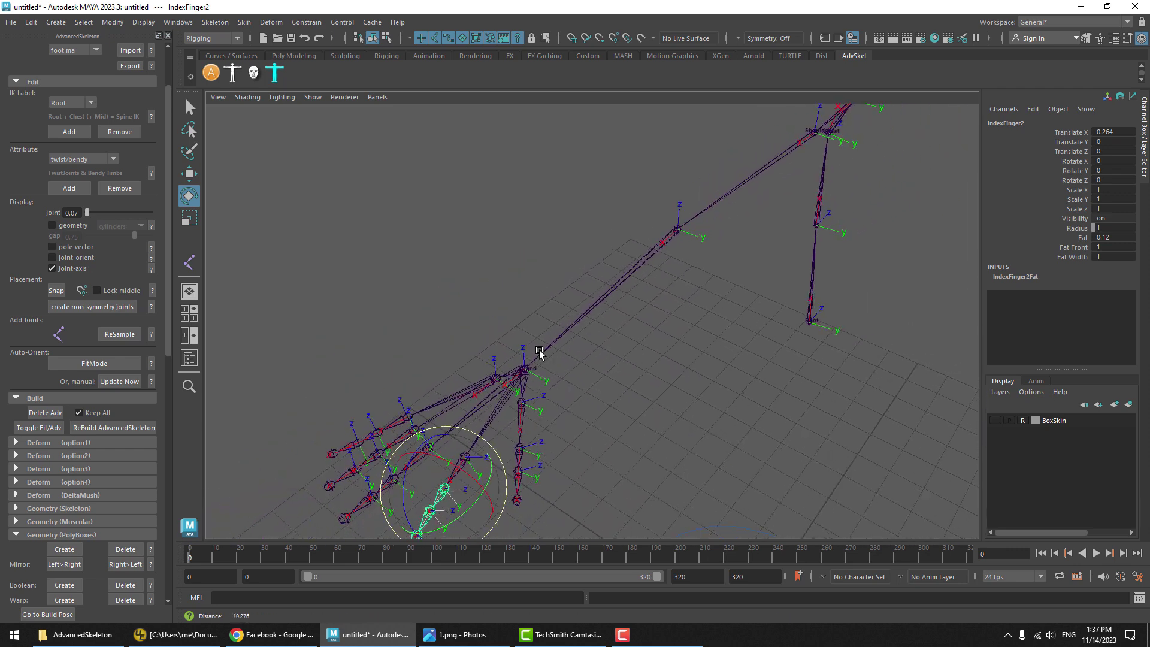
pyautogui.keyDown('alt'); pyautogui.moveTo(563, 388); pyautogui.dragTo(510, 395, button='middle'); pyautogui.keyUp('alt')
pyautogui.click(570, 339)
pyautogui.scroll(1, 570, 336)
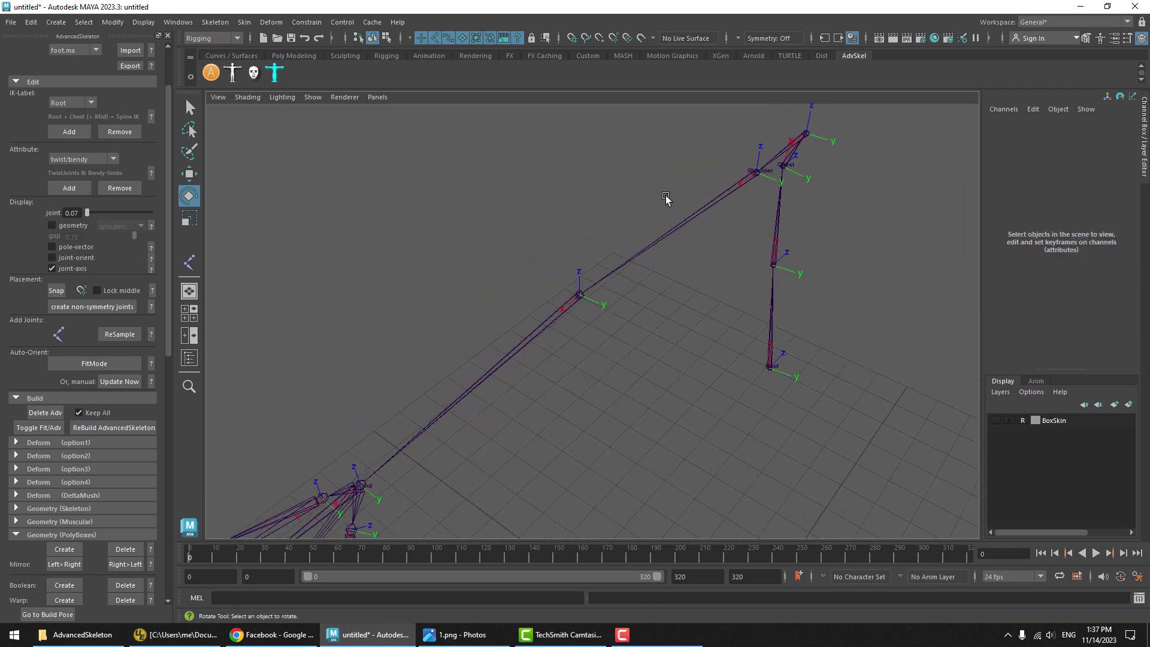
pyautogui.click(562, 326)
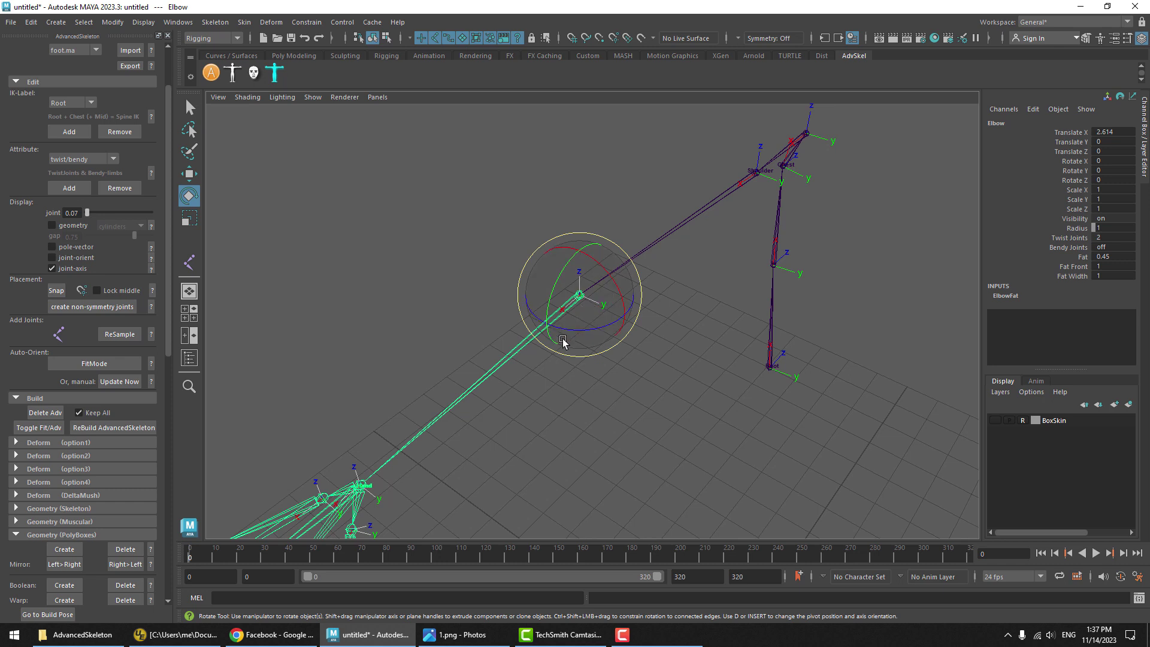
pyautogui.click(614, 316)
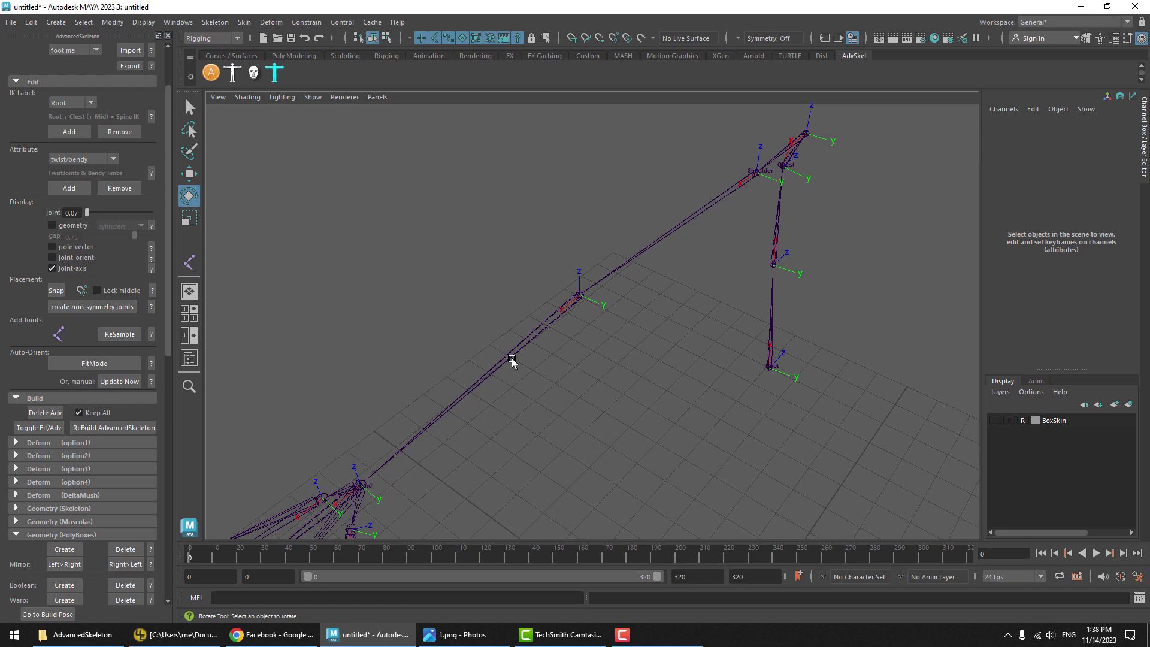
# Display the pole-vector on the fit skeleton and examine the arm's plane around the Elbow joint.
pyautogui.click(576, 298)
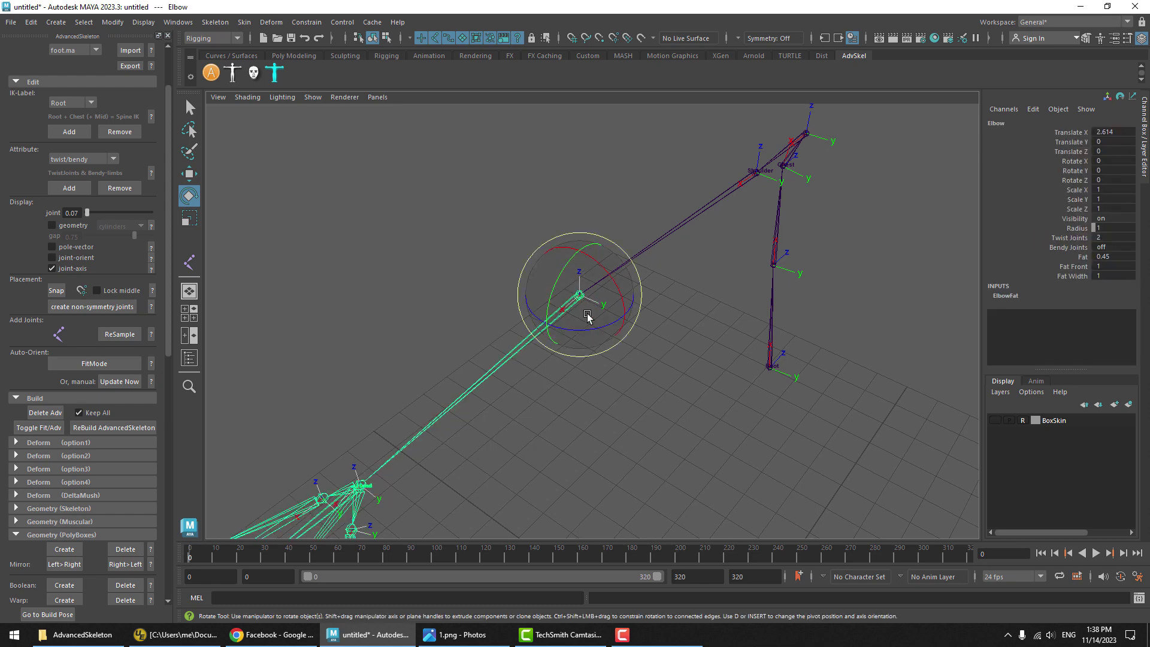
pyautogui.click(642, 343)
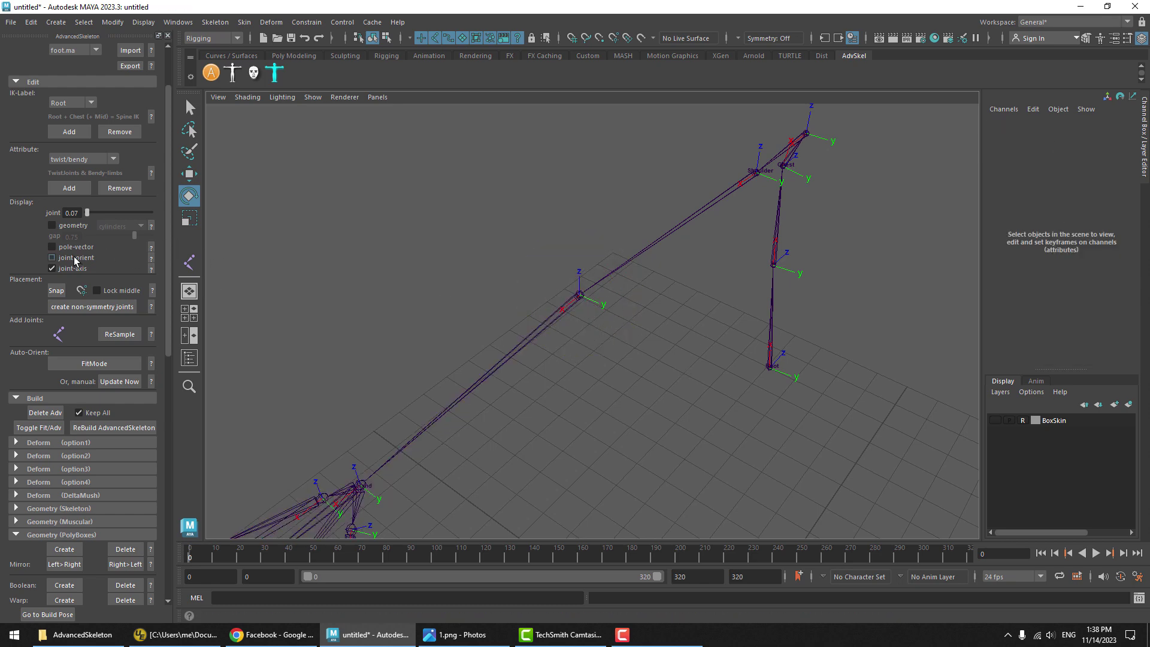
pyautogui.click(51, 247)
pyautogui.keyDown('alt'); pyautogui.moveTo(506, 398); pyautogui.dragTo(535, 261); pyautogui.keyUp('alt')
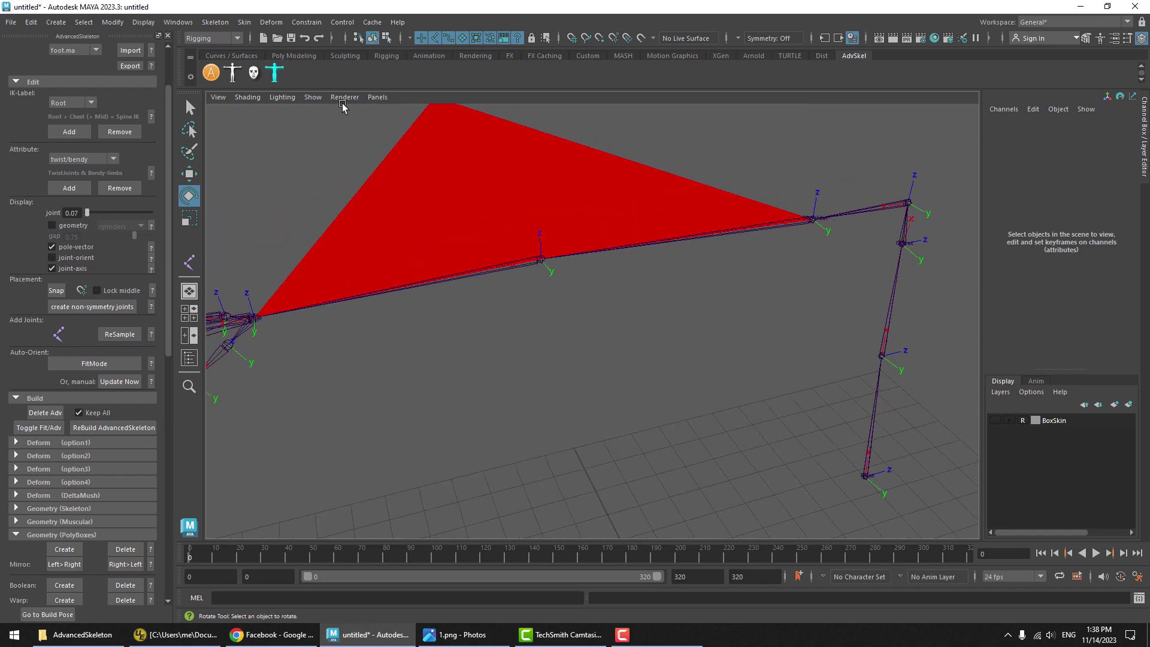
pyautogui.click(530, 263)
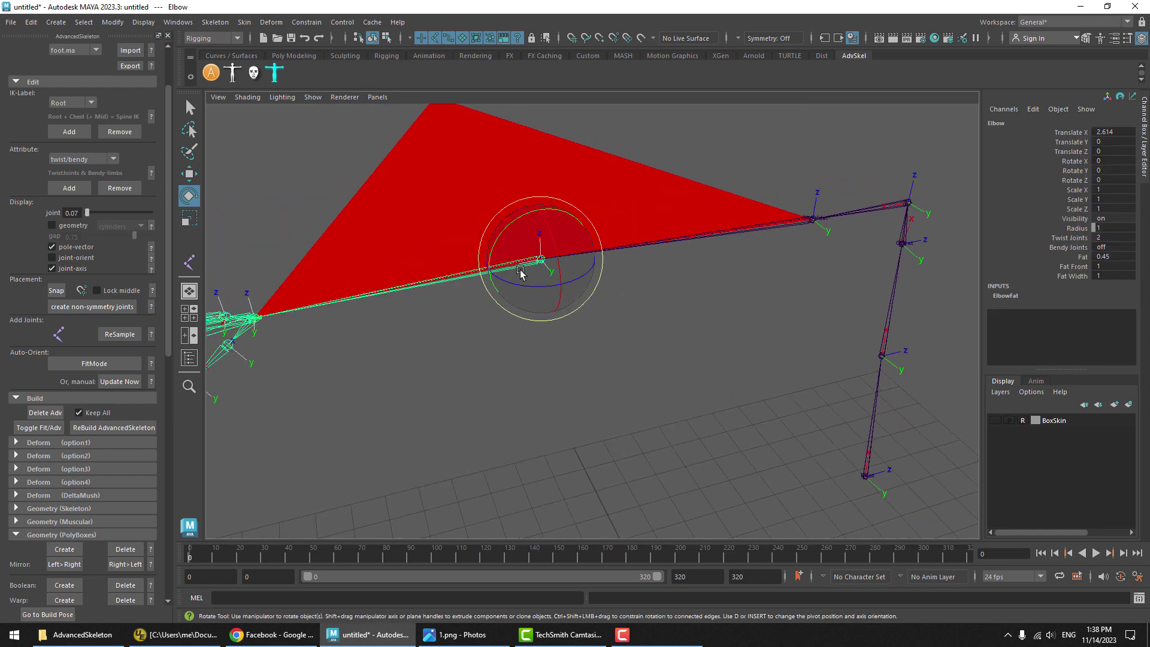
pyautogui.keyDown('alt'); pyautogui.moveTo(551, 240); pyautogui.dragTo(584, 263, button='middle'); pyautogui.keyUp('alt')
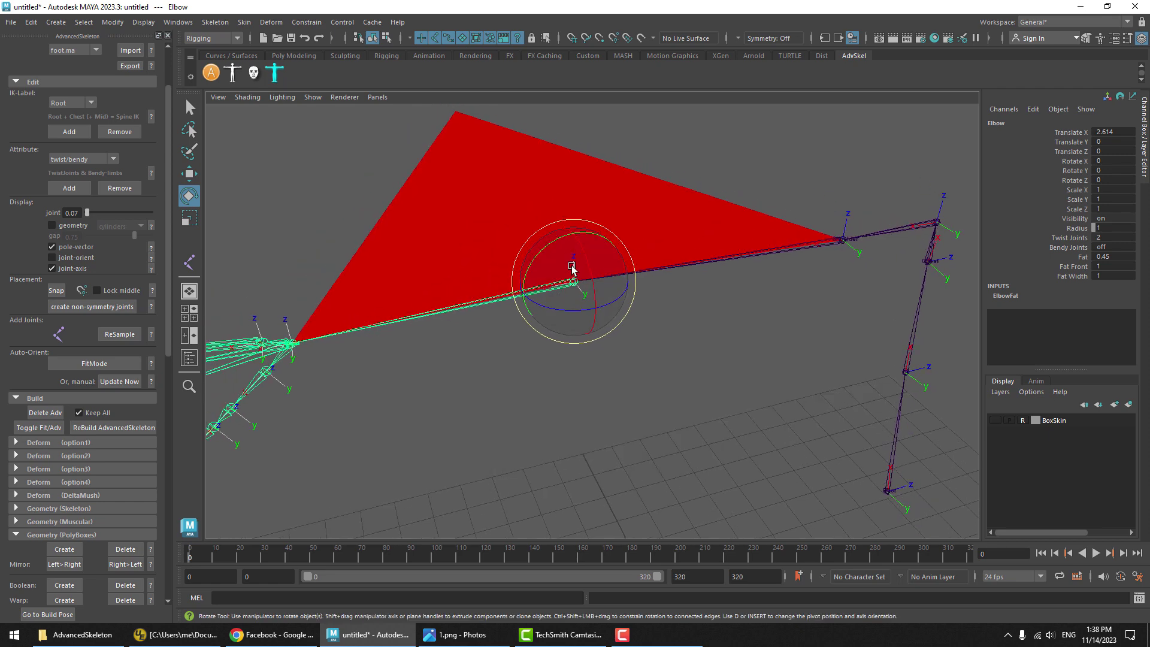
pyautogui.keyDown('alt'); pyautogui.moveTo(565, 298); pyautogui.dragTo(576, 297); pyautogui.keyUp('alt')
pyautogui.keyDown('alt'); pyautogui.moveTo(575, 297); pyautogui.dragTo(614, 263, button='right'); pyautogui.keyUp('alt')
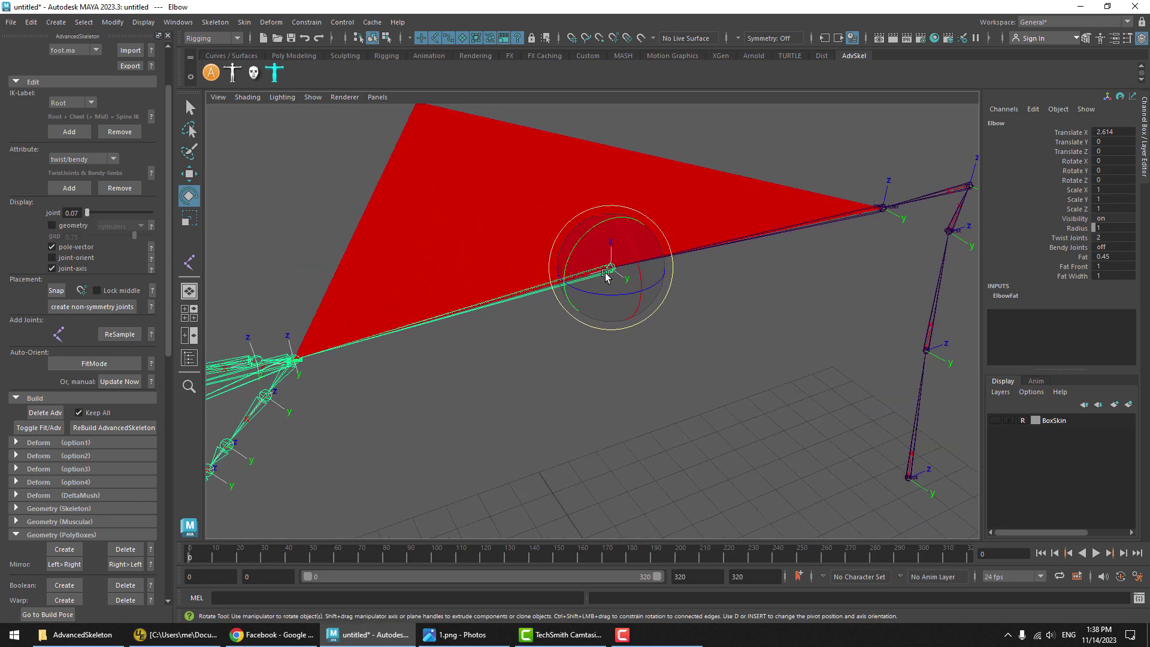
pyautogui.keyDown('alt'); pyautogui.moveTo(605, 275); pyautogui.dragTo(728, 255); pyautogui.keyUp('alt')
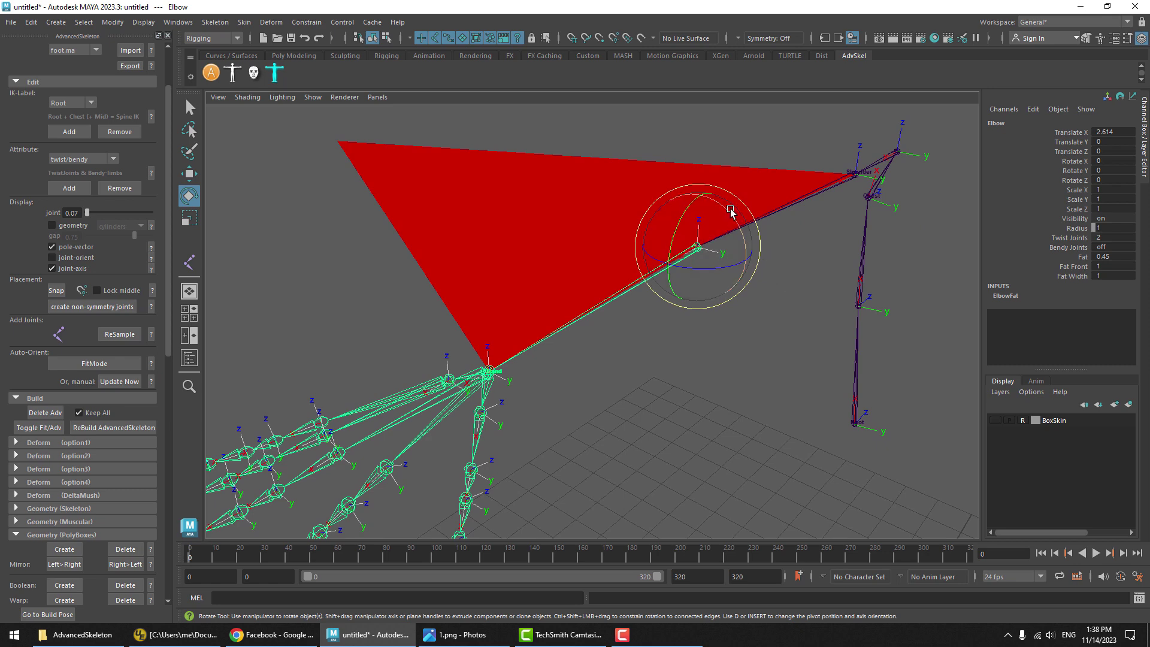
# Try rotating the Elbow fit joint about its X axis and updating the joint orientations manually.
pyautogui.moveTo(723, 207); pyautogui.dragTo(732, 252)
pyautogui.click(122, 383)
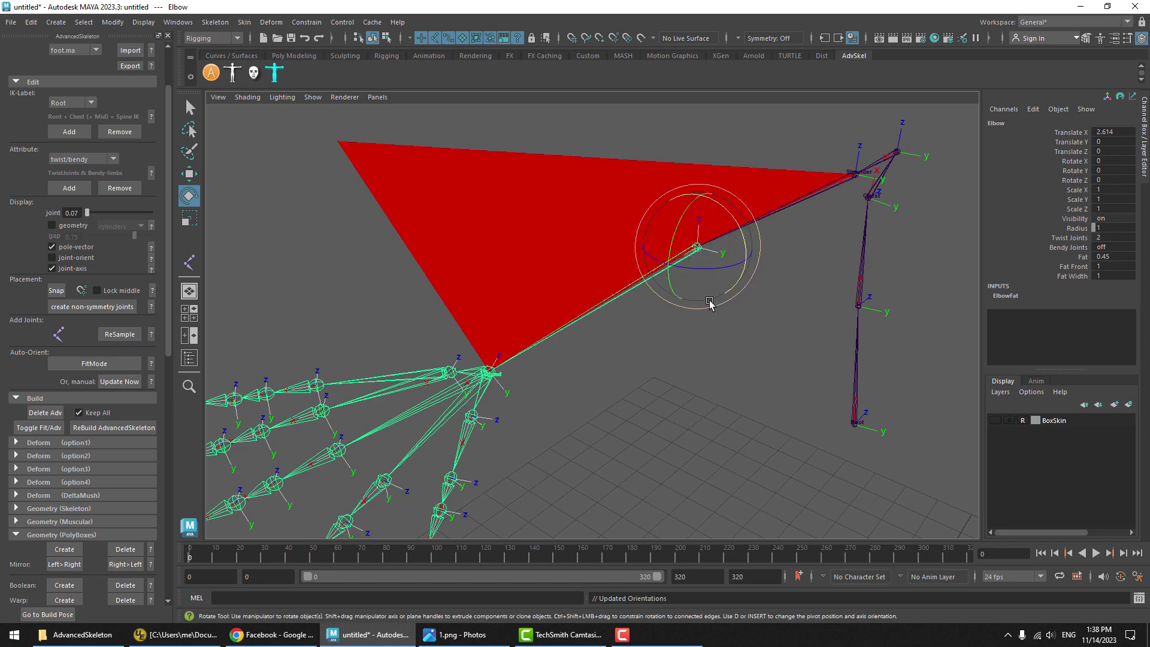
pyautogui.click(697, 326)
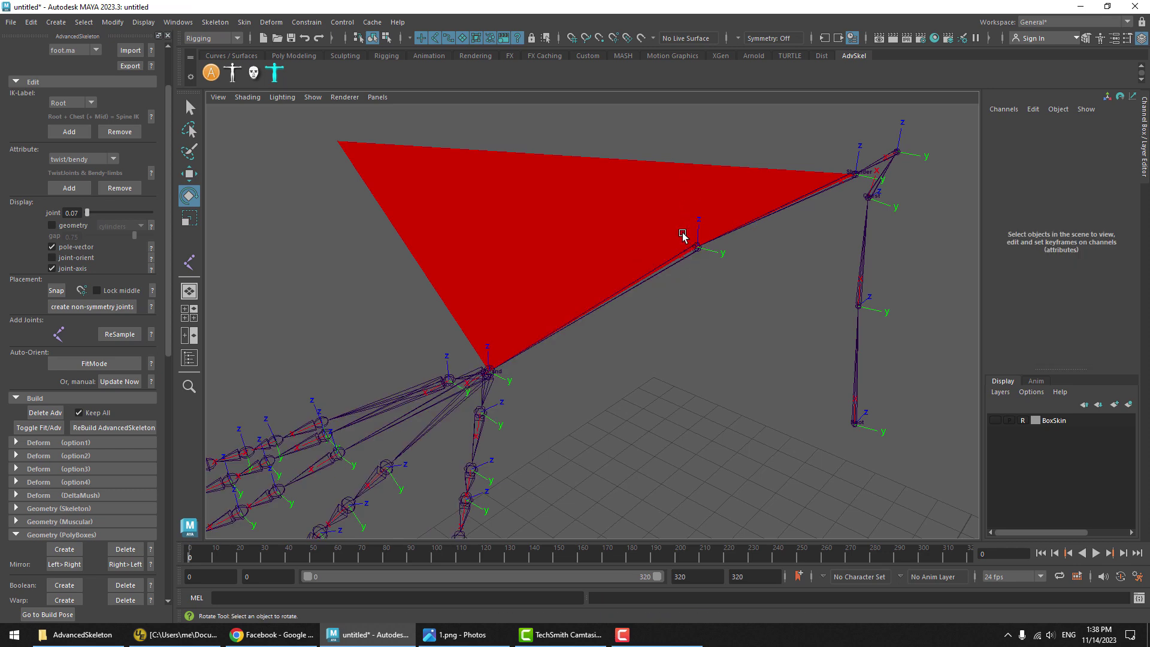
# Move IndexFinger2 freely away from its current position in the fit skeleton and update the joint orientations.
pyautogui.keyDown('alt'); pyautogui.moveTo(528, 436); pyautogui.dragTo(561, 409, button='middle'); pyautogui.keyUp('alt')
pyautogui.click(442, 419)
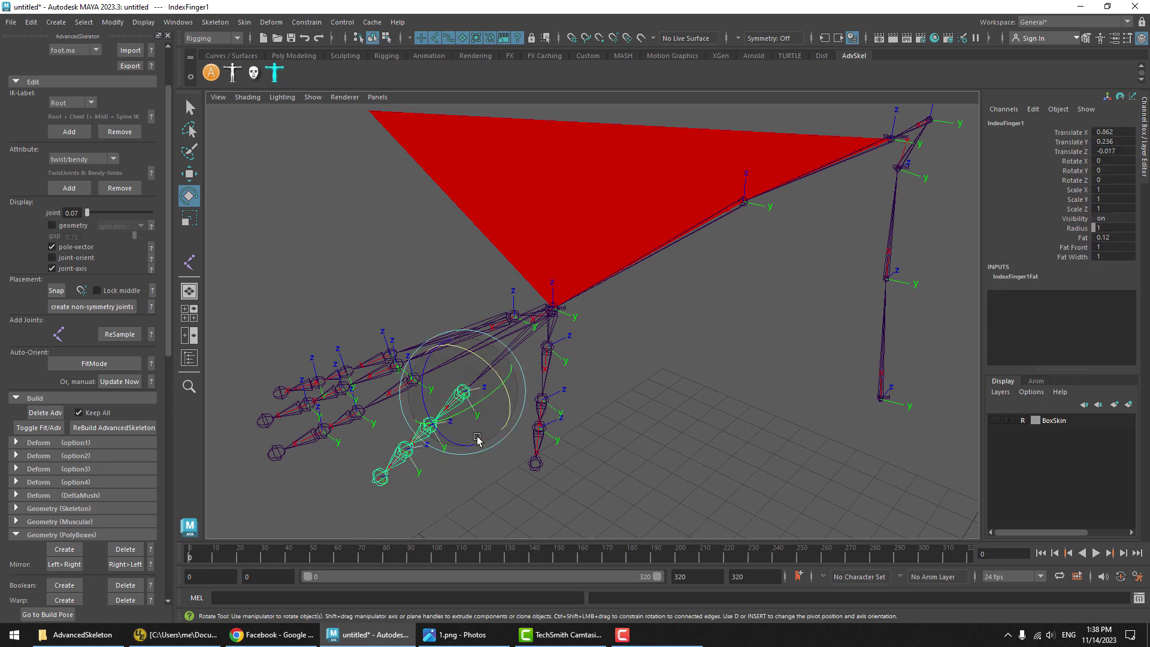
pyautogui.press('w')
pyautogui.click(475, 470)
pyautogui.click(429, 429)
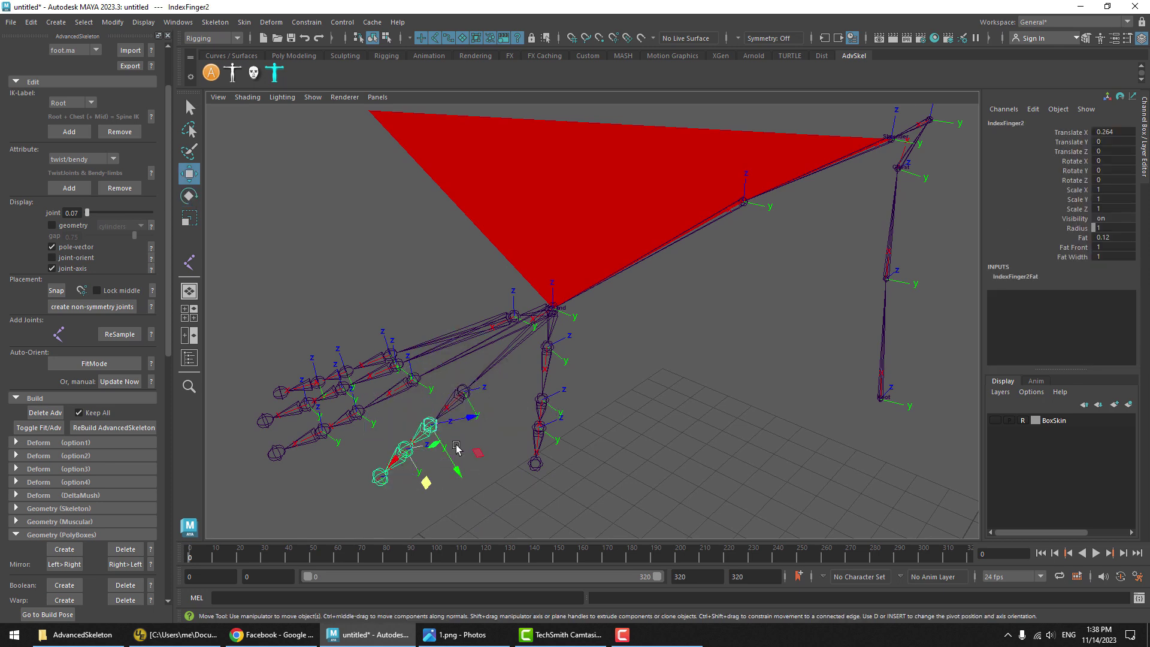
pyautogui.moveTo(429, 428); pyautogui.dragTo(412, 423)
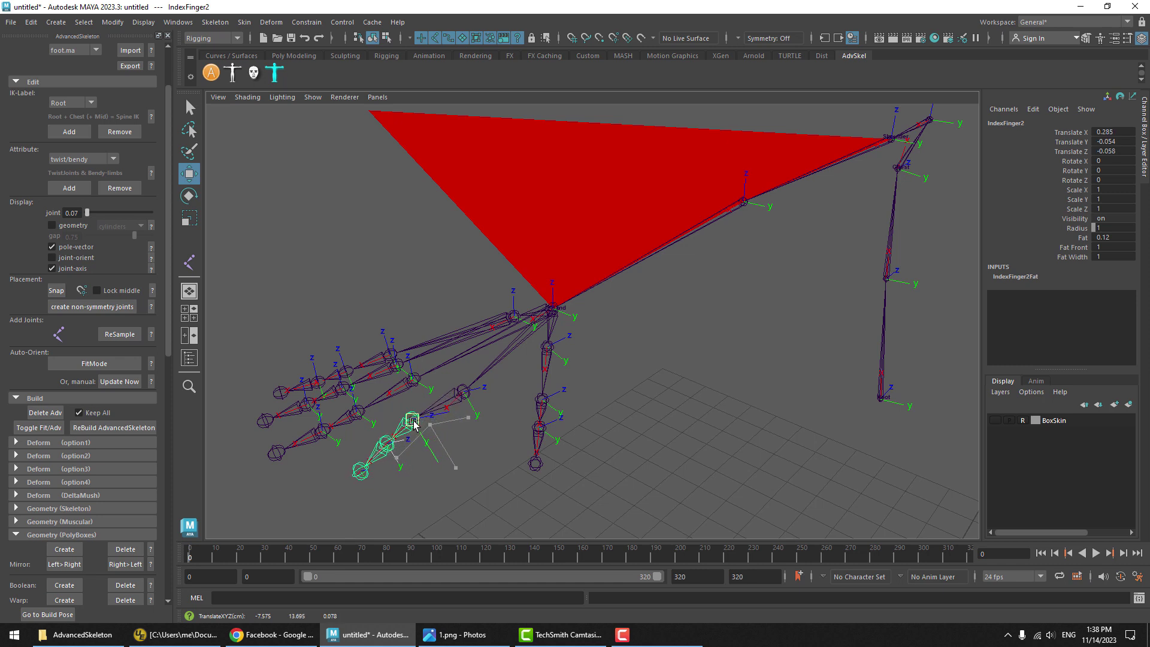
pyautogui.click(505, 464)
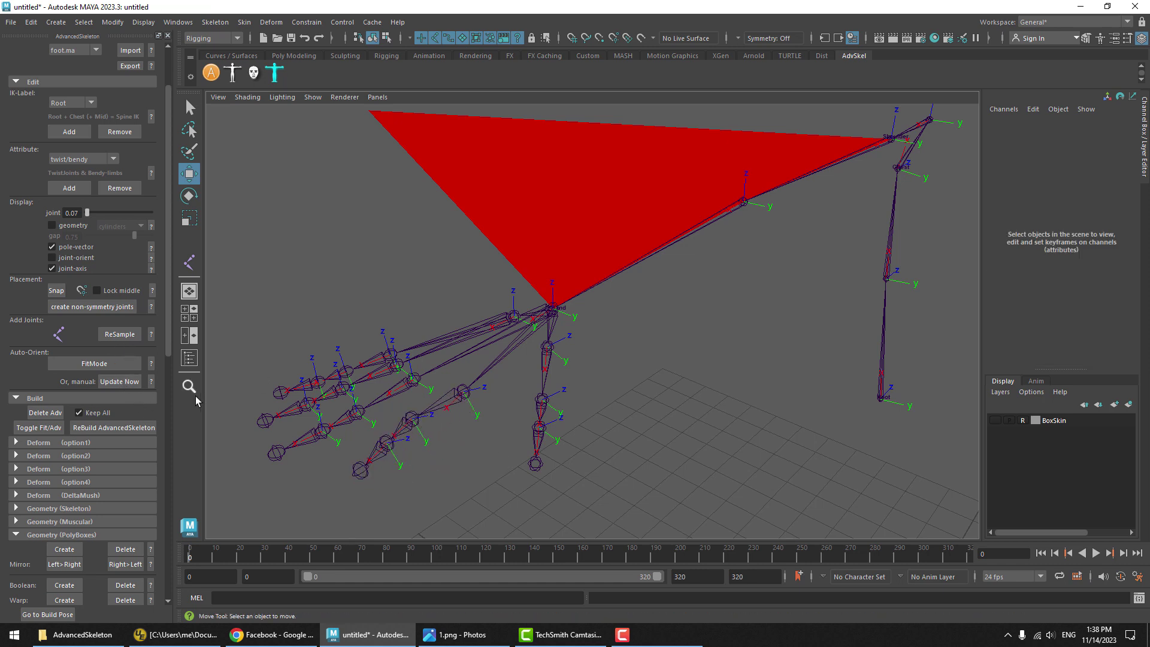
pyautogui.click(120, 382)
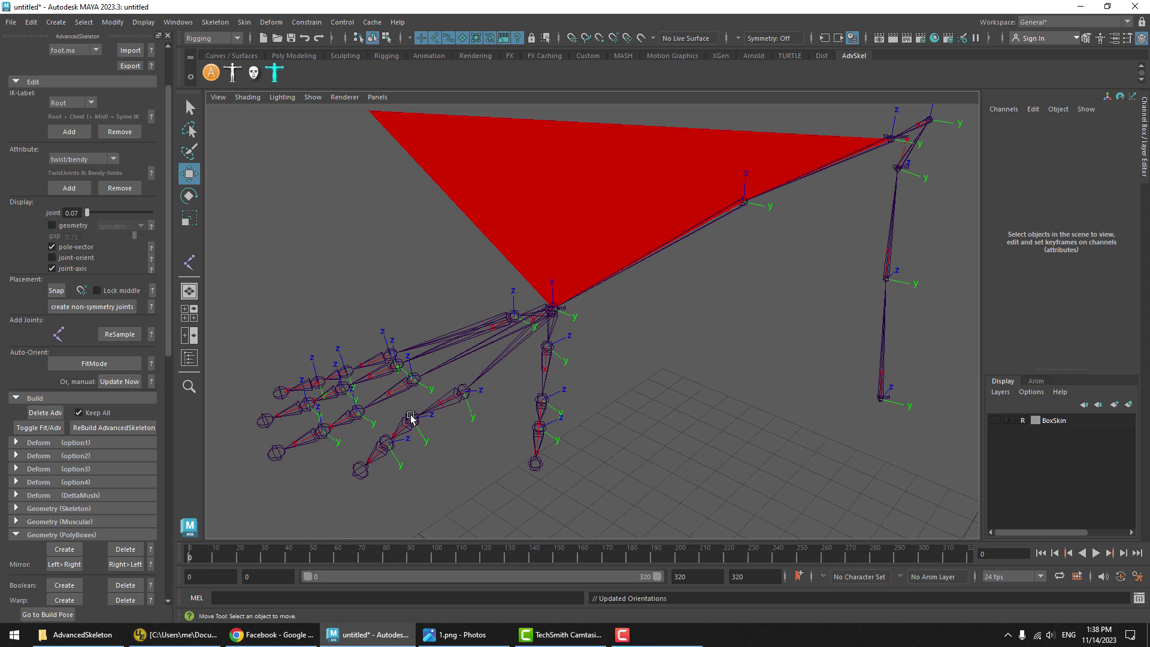
# Test-rotate IndexFinger1 about X, and undo that rotation together with the orientation update and the IndexFinger2 move.
pyautogui.click(454, 404)
pyautogui.press('e')
pyautogui.moveTo(469, 359); pyautogui.dragTo(468, 363)
pyautogui.hotkey('ctrl', 'z')
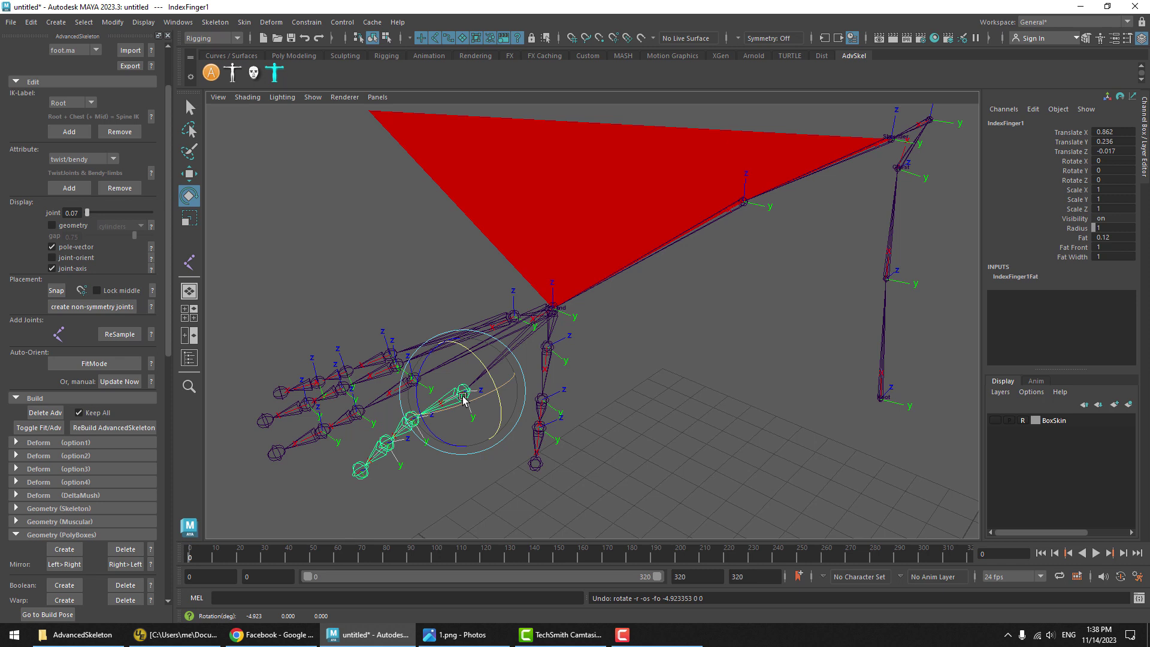
pyautogui.hotkey('ctrl', 'z')
pyautogui.hotkey('ctrl', 'z')
pyautogui.hotkey('ctrl', 'z')
pyautogui.hotkey('ctrl', 'z')
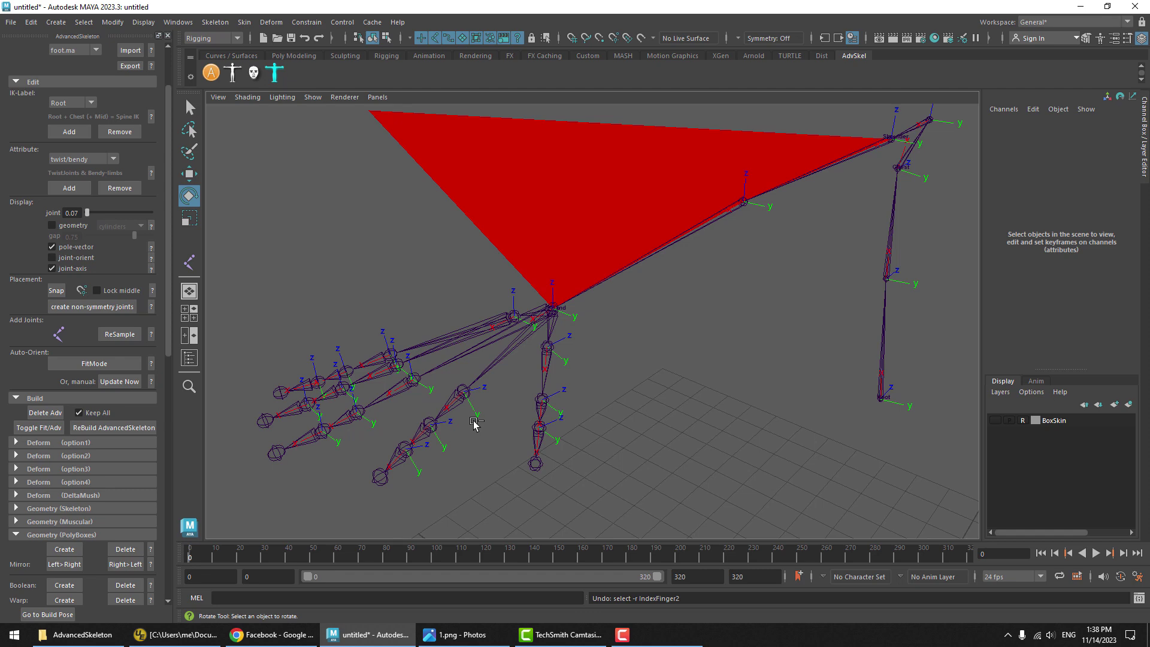
# Rotate IndexFinger1 about X to about 66 degrees on the fit skeleton and check IndexFinger2.
pyautogui.click(454, 422)
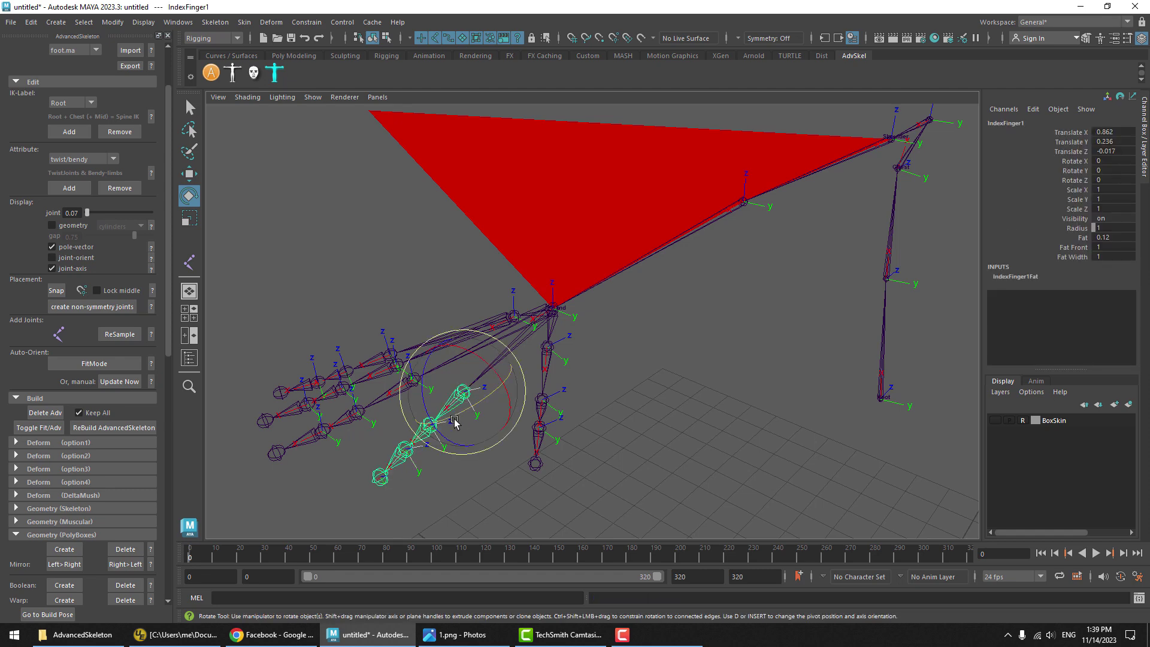
pyautogui.moveTo(486, 362); pyautogui.dragTo(477, 400)
pyautogui.keyDown('alt'); pyautogui.moveTo(477, 401); pyautogui.dragTo(475, 367, button='middle'); pyautogui.keyUp('alt')
pyautogui.keyDown('alt'); pyautogui.moveTo(475, 367); pyautogui.dragTo(488, 361, button='right'); pyautogui.keyUp('alt')
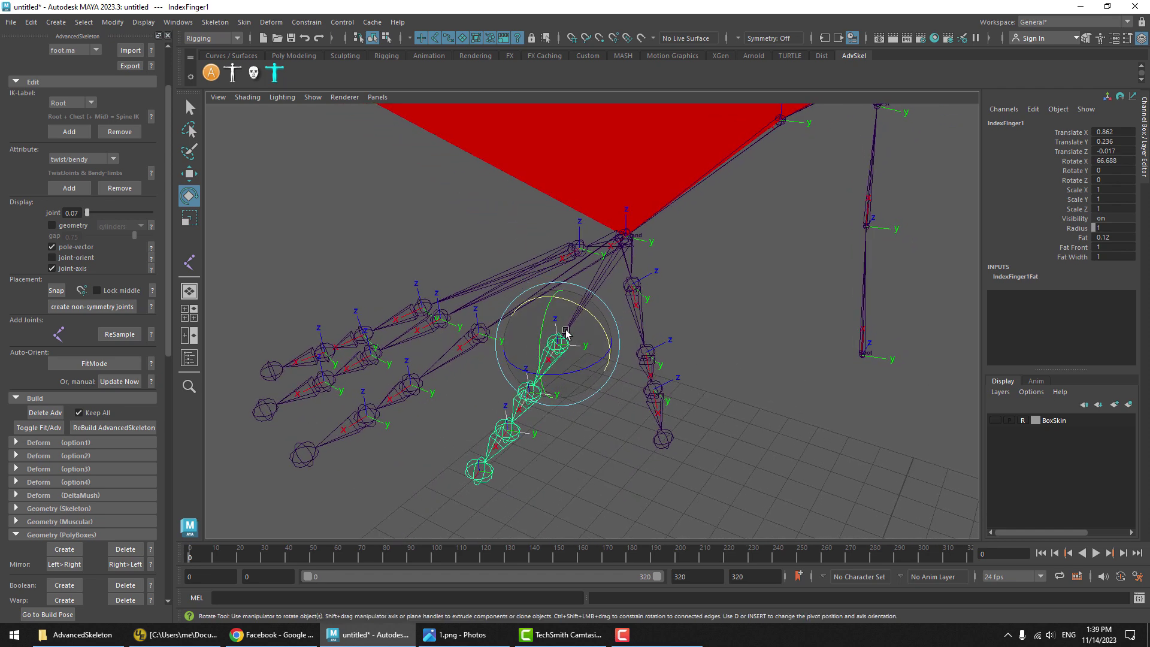
pyautogui.moveTo(581, 307); pyautogui.dragTo(577, 311)
pyautogui.click(556, 452)
pyautogui.click(531, 383)
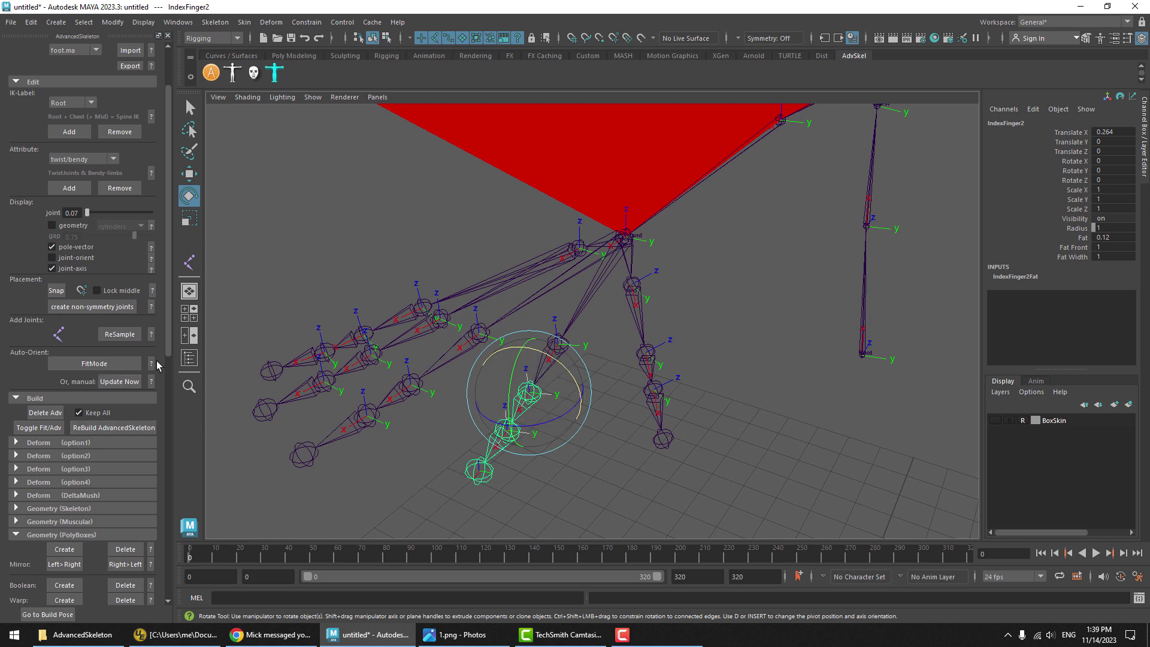
pyautogui.click(604, 462)
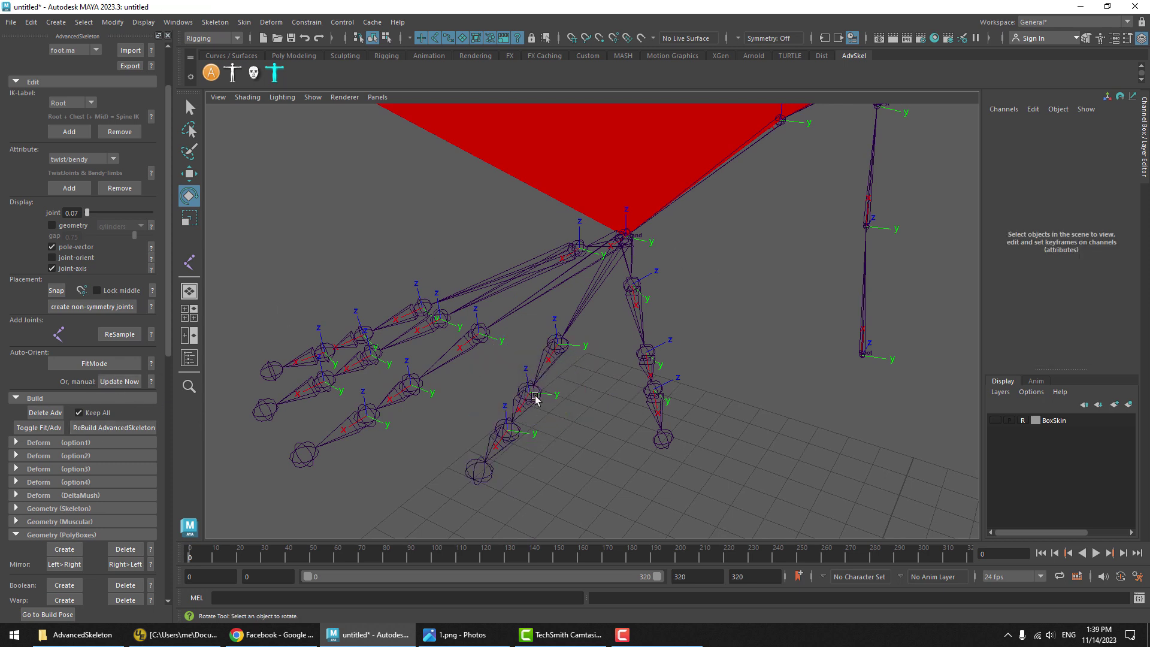
# Try rotating IndexFinger2 about X by about -38 degrees and undo that rotation.
pyautogui.click(551, 364)
pyautogui.moveTo(564, 315)
pyautogui.mouseDown()
pyautogui.moveTo(599, 315)
pyautogui.moveTo(554, 312)
pyautogui.moveTo(564, 319)
pyautogui.mouseUp()
pyautogui.moveTo(569, 323); pyautogui.dragTo(568, 377)
pyautogui.click(546, 428)
pyautogui.click(525, 402)
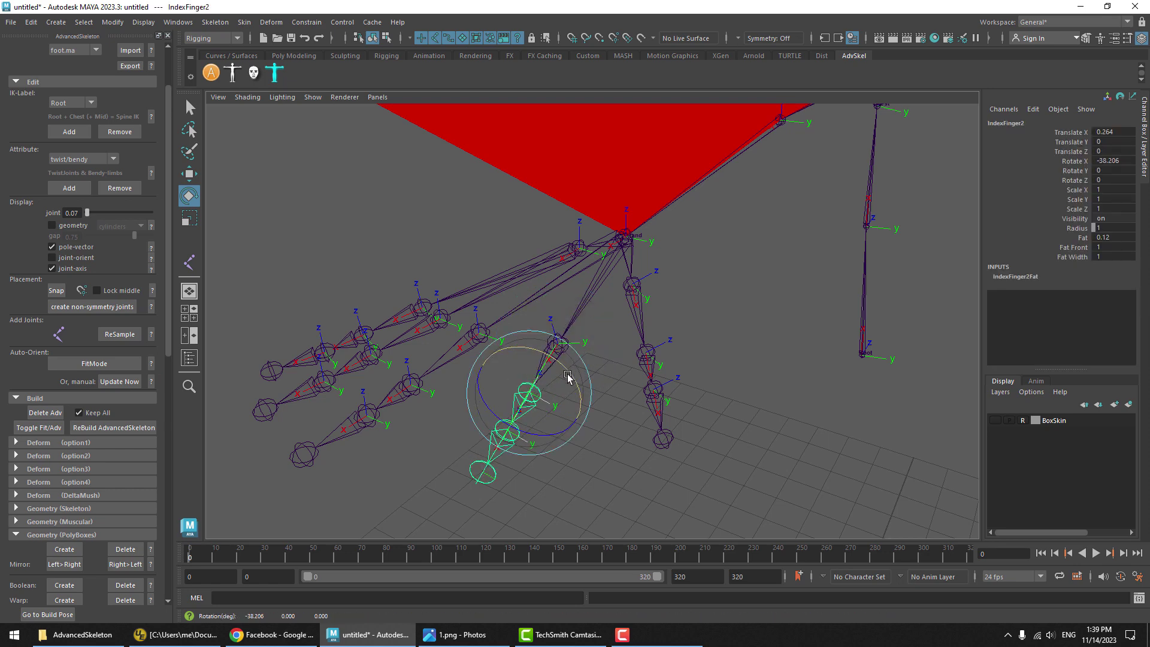
pyautogui.click(113, 383)
pyautogui.hotkey('ctrl', 'z')
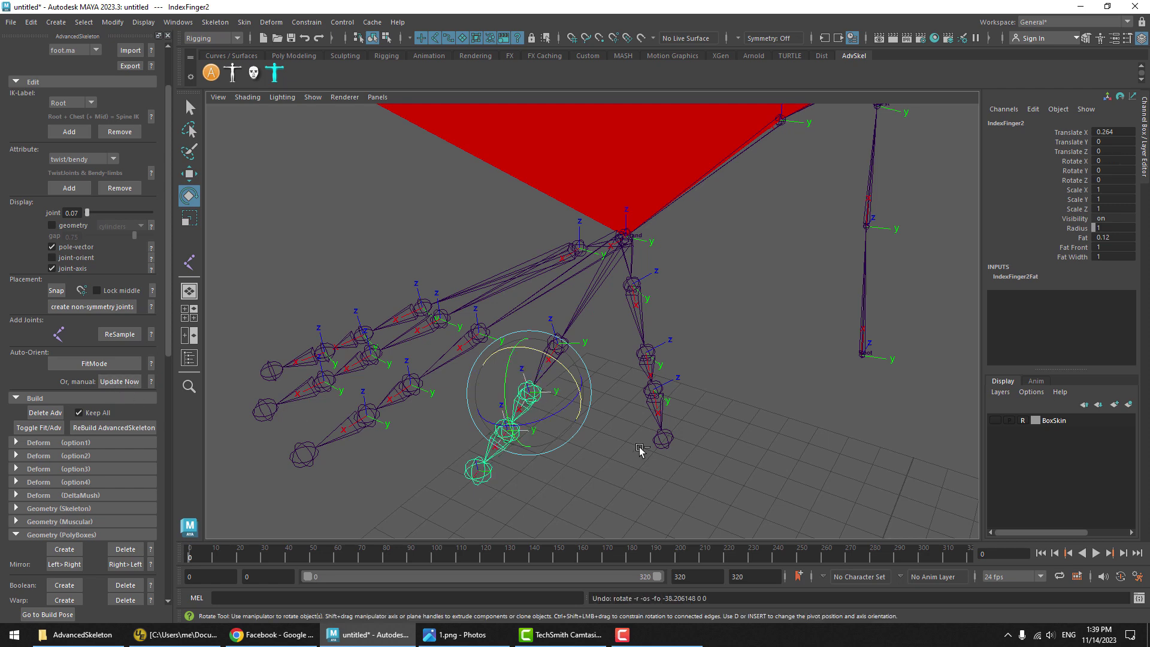
# Check IndexFinger1's Rotate X channel and update the fit skeleton's joint orientations.
pyautogui.click(626, 440)
pyautogui.click(540, 386)
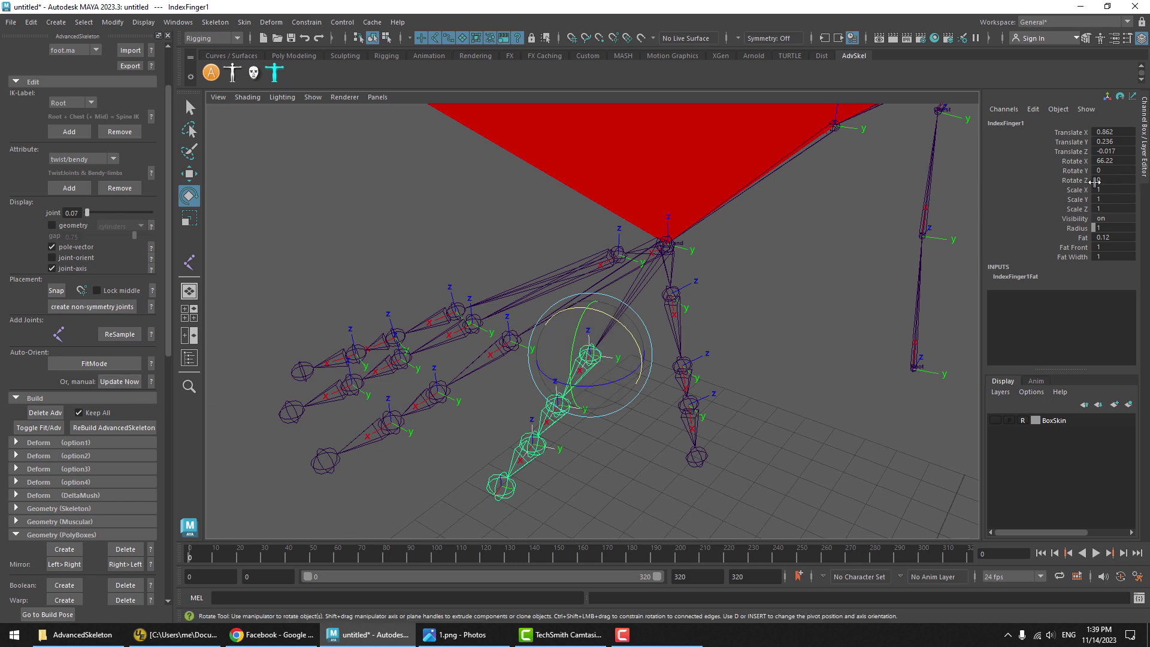
pyautogui.moveTo(1082, 181); pyautogui.dragTo(1076, 165)
pyautogui.click(1075, 164)
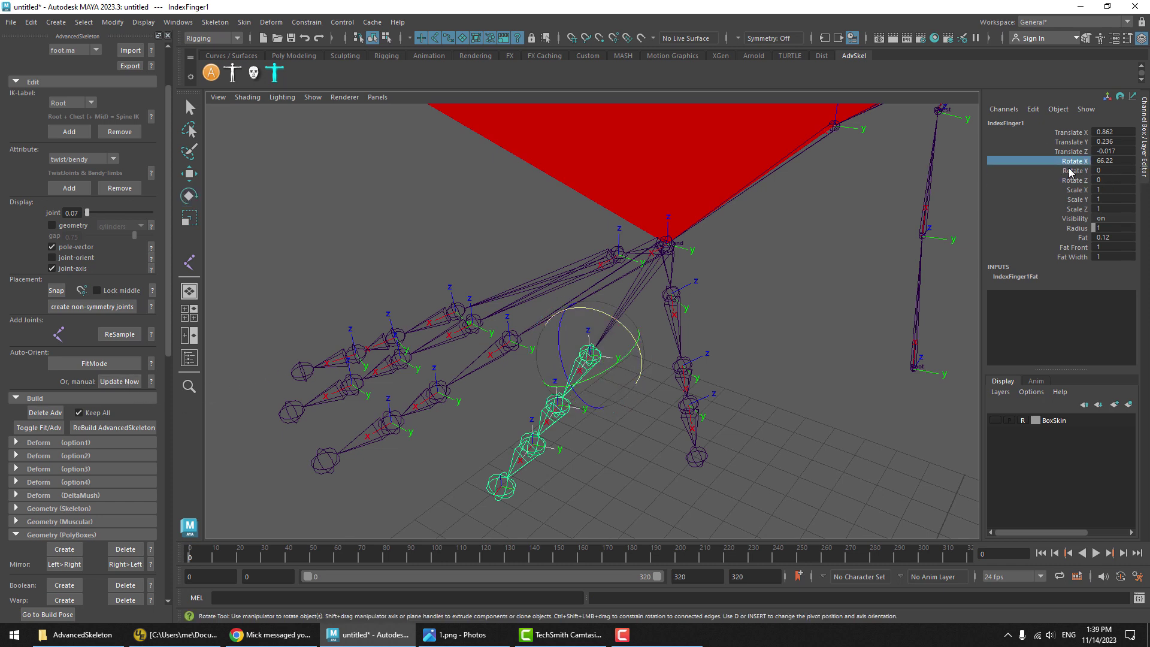
pyautogui.click(119, 381)
# Review the rotation channels of IndexFinger1 and IndexFinger2.
pyautogui.click(600, 391)
pyautogui.click(583, 364)
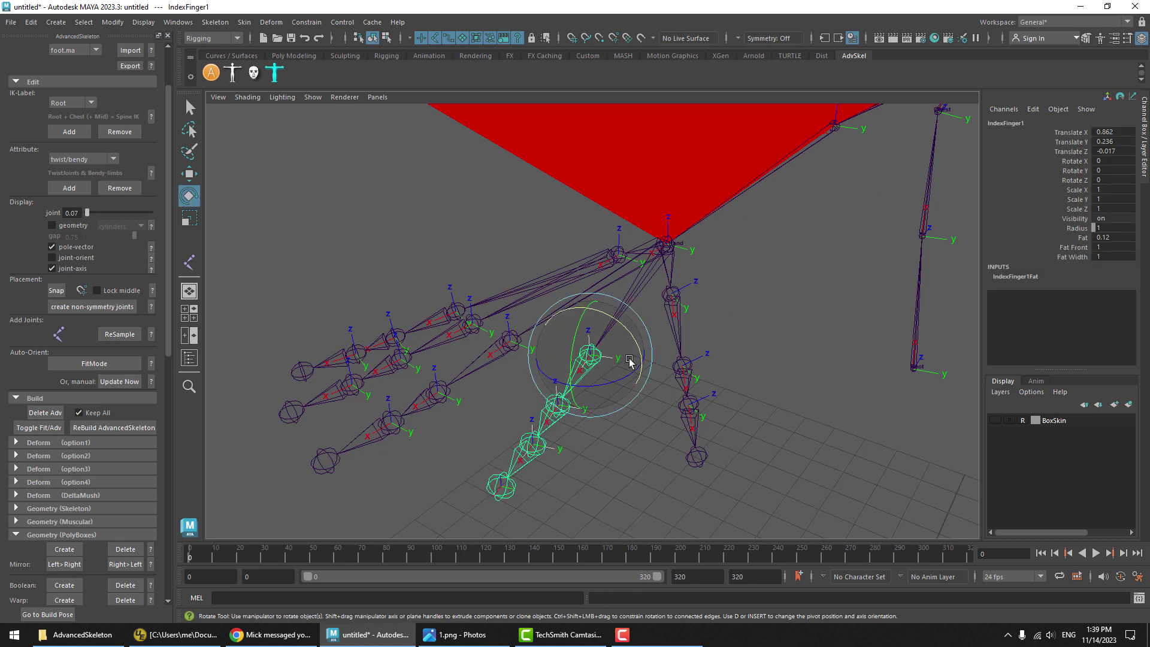
pyautogui.moveTo(1072, 162); pyautogui.dragTo(1072, 179)
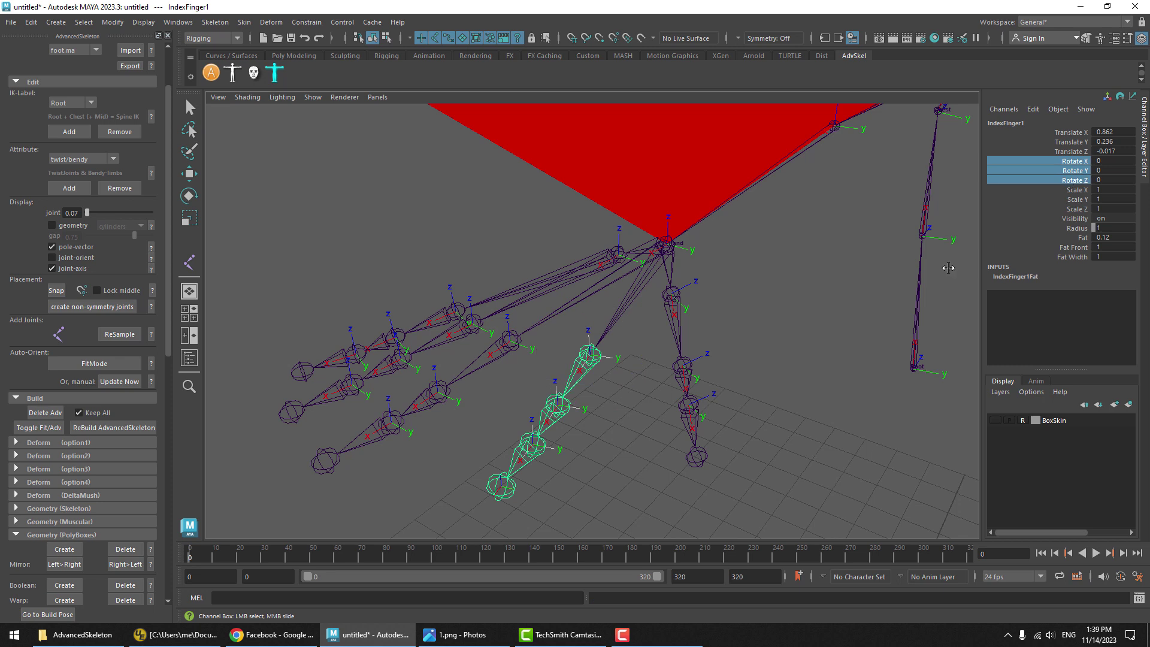
pyautogui.click(554, 413)
pyautogui.click(1075, 160)
pyautogui.click(1073, 188)
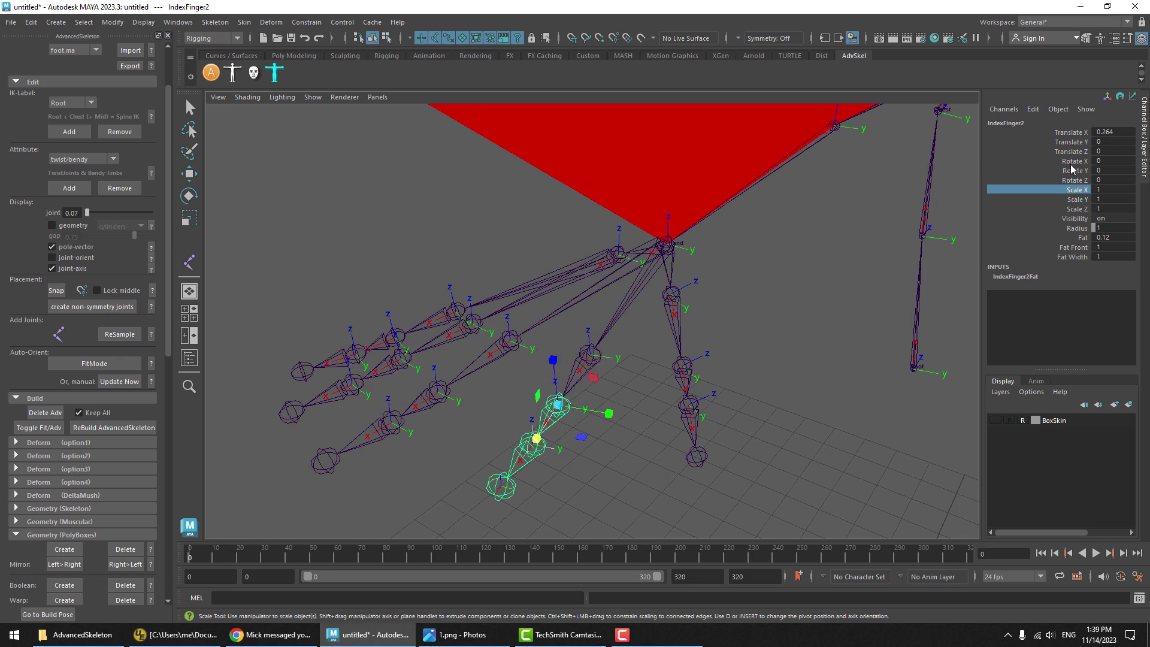
pyautogui.moveTo(1070, 163); pyautogui.dragTo(1072, 179)
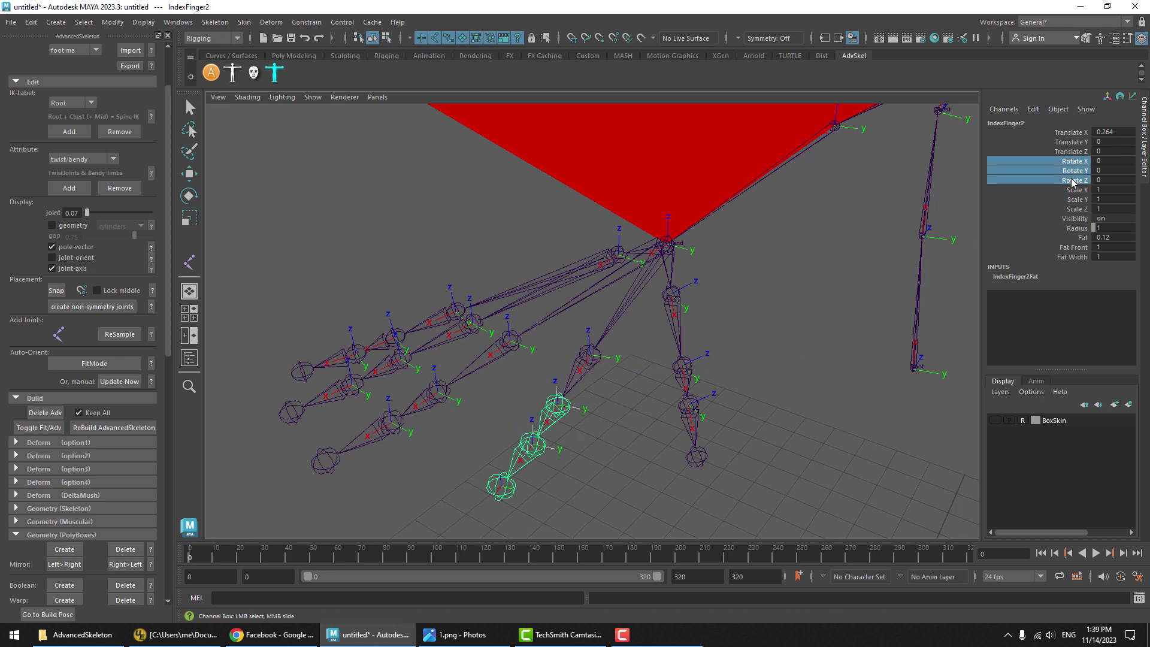
# Inspect IndexFinger1's Joint Orient values in its full joint attributes and close them.
pyautogui.click(581, 371)
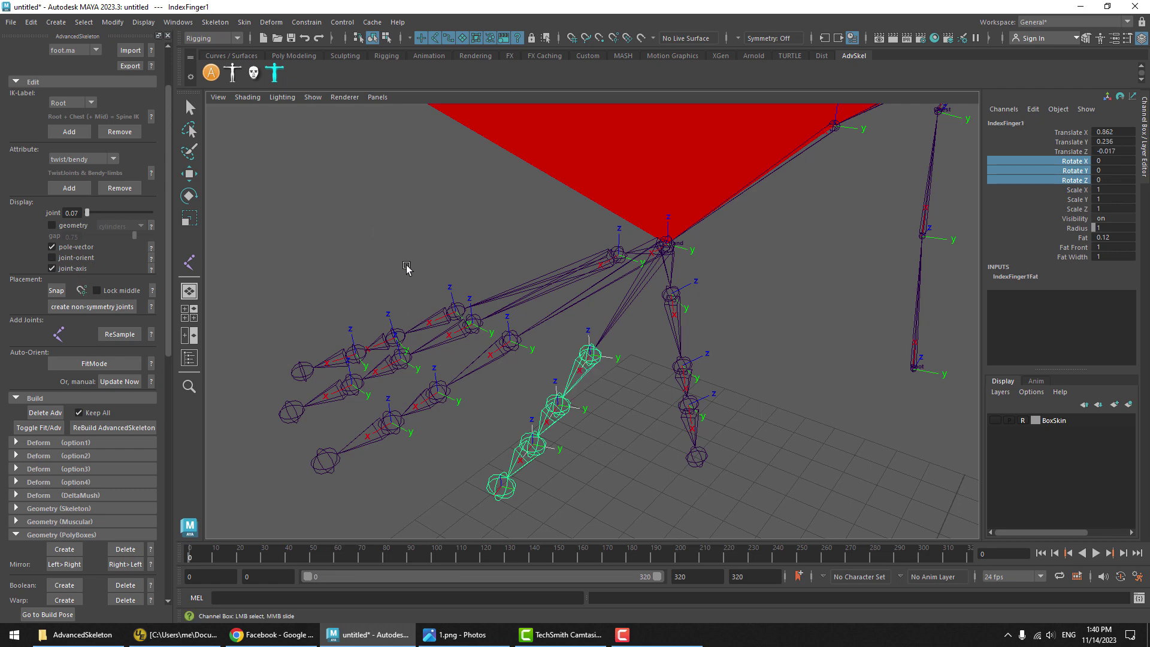
pyautogui.moveTo(408, 267); pyautogui.dragTo(411, 328, button='right')
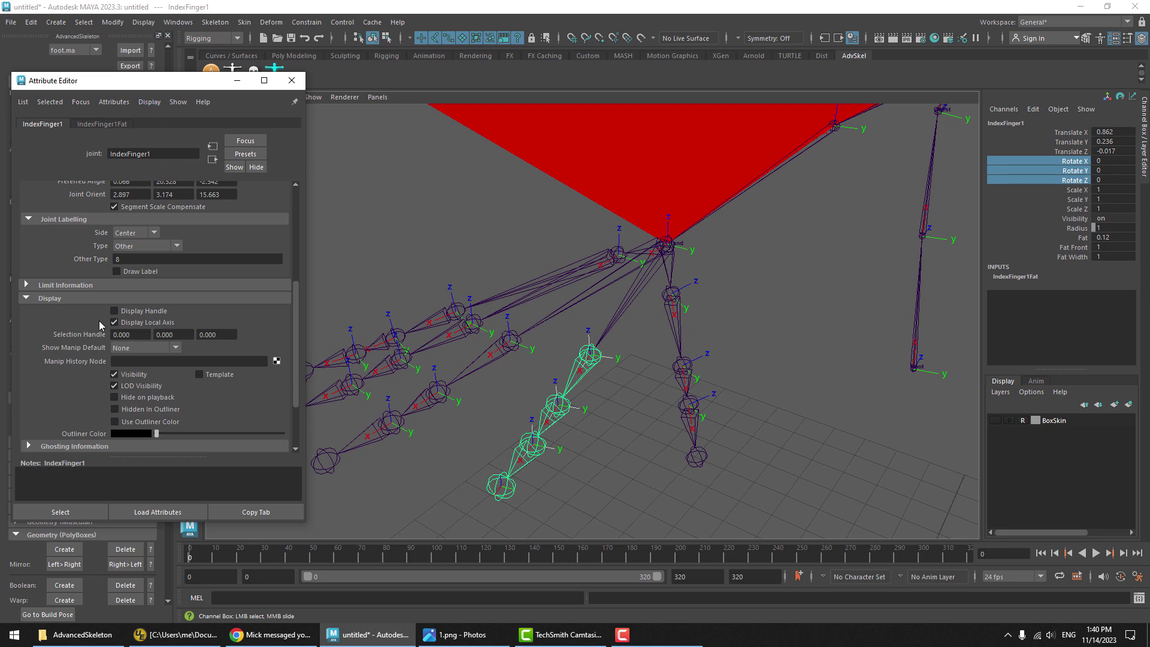
pyautogui.scroll(5, 95, 321)
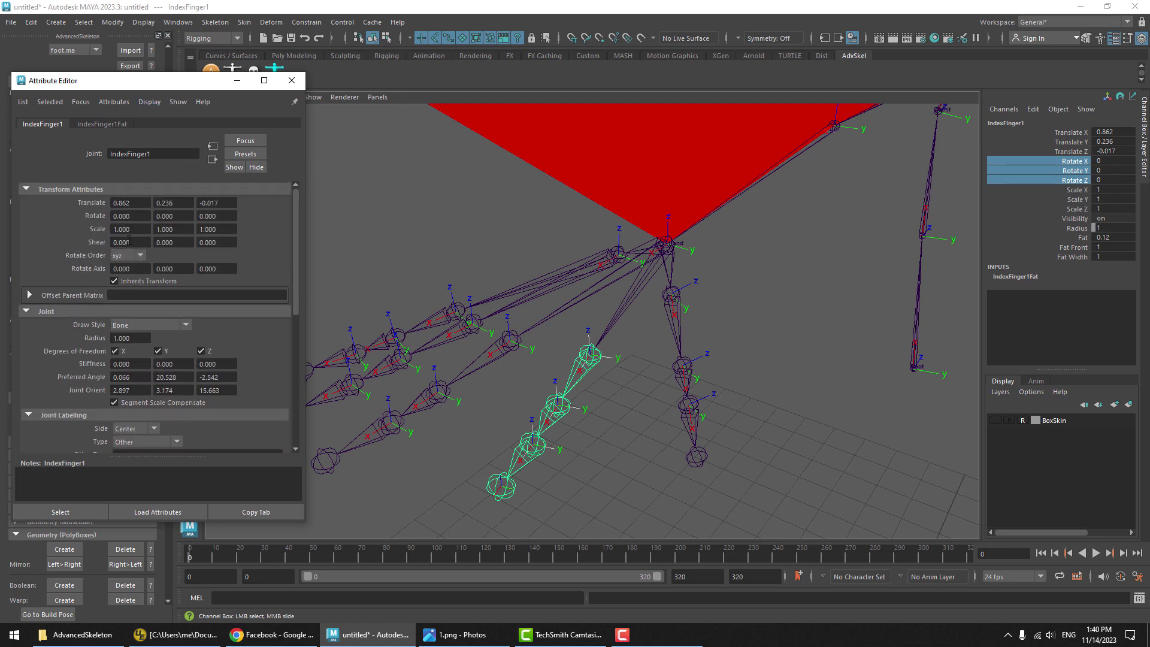
pyautogui.scroll(-1, 118, 343)
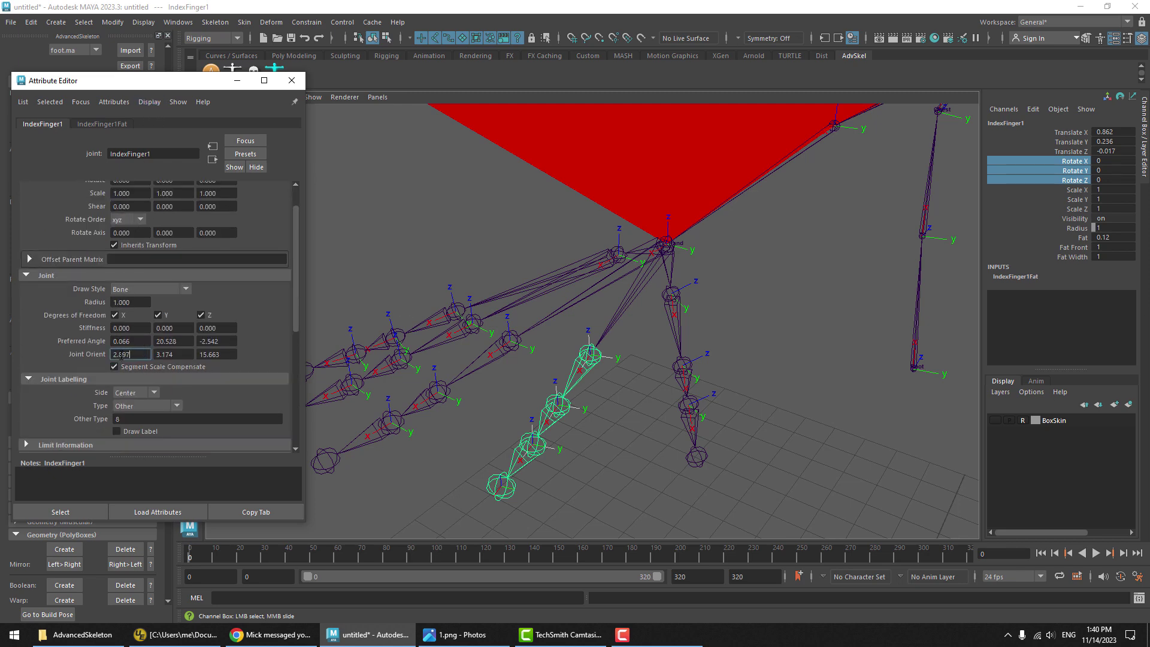
pyautogui.click(292, 80)
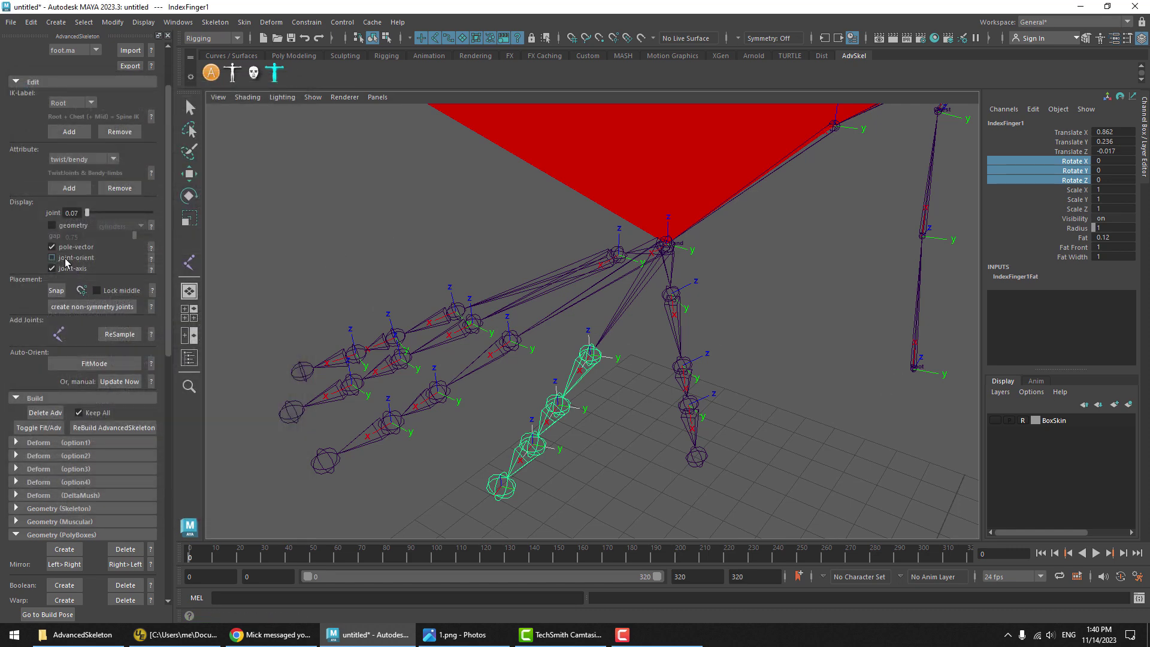
# Read the help on the joint-orient display and show the joint-orient values among the joint's channels.
pyautogui.click(152, 259)
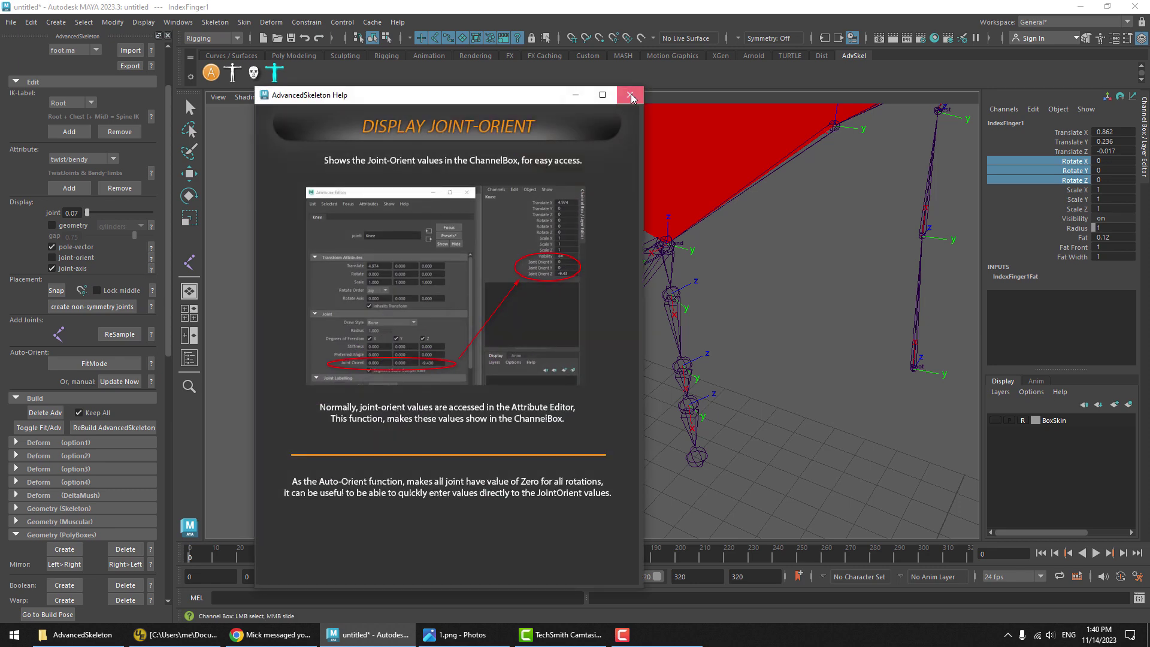
pyautogui.click(630, 95)
pyautogui.click(52, 258)
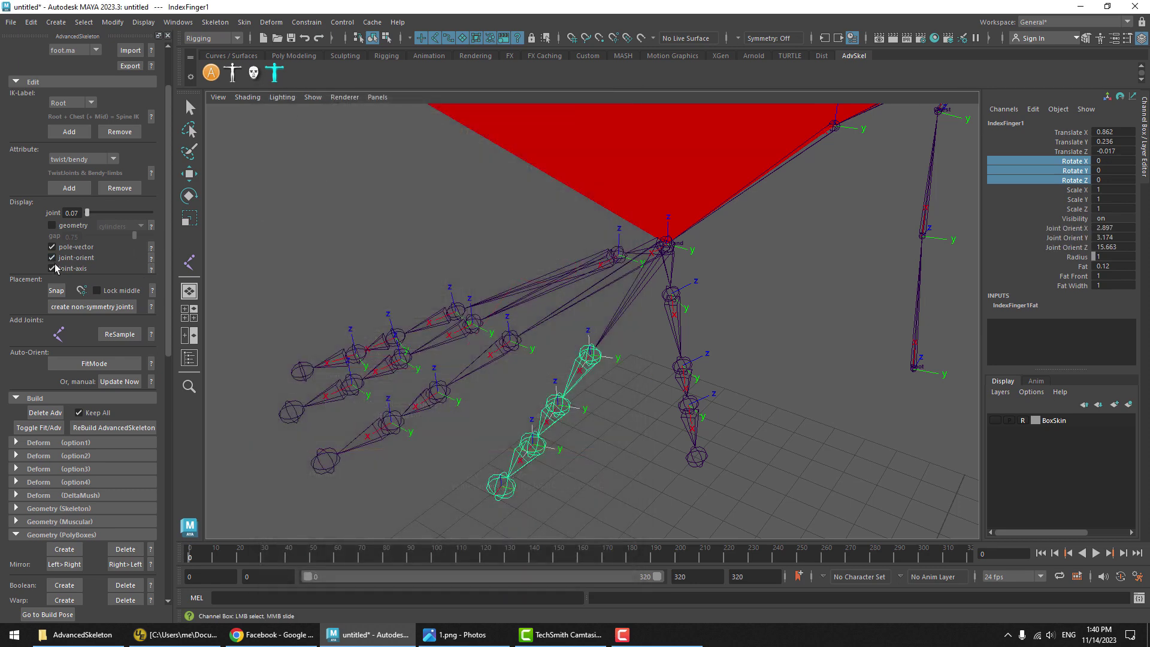
# Try changing IndexFinger1's Joint Orient X interactively, watching how the finger joint's axes turn, and undo the change.
pyautogui.moveTo(1064, 230); pyautogui.dragTo(1065, 248)
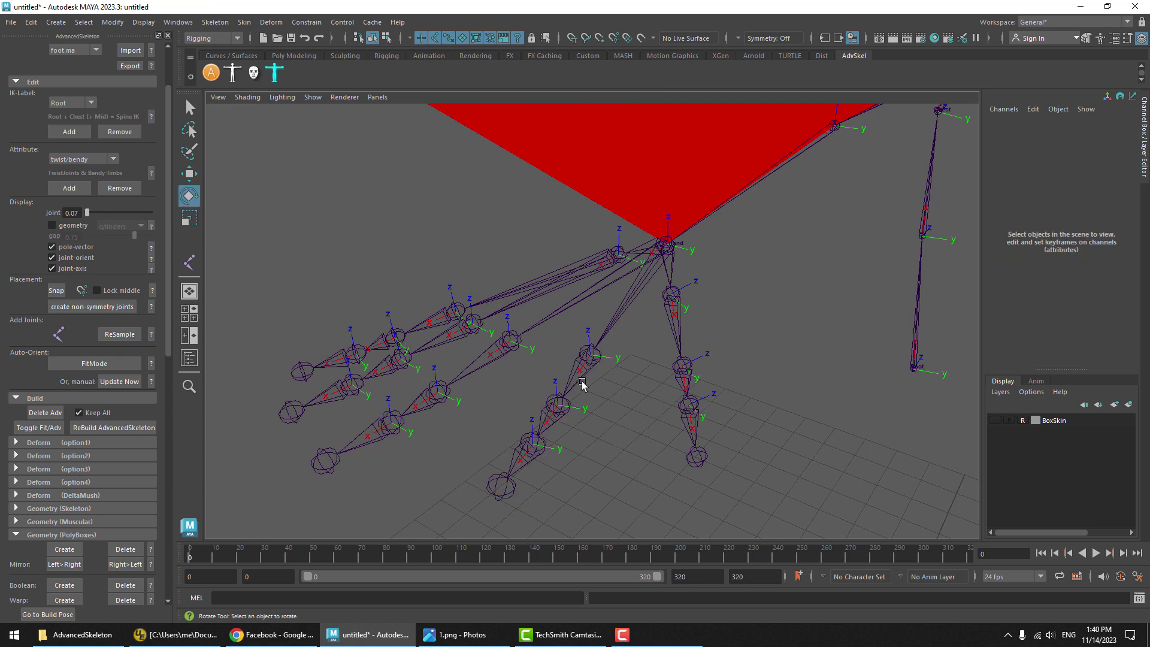
pyautogui.press('e')
pyautogui.click(1060, 230)
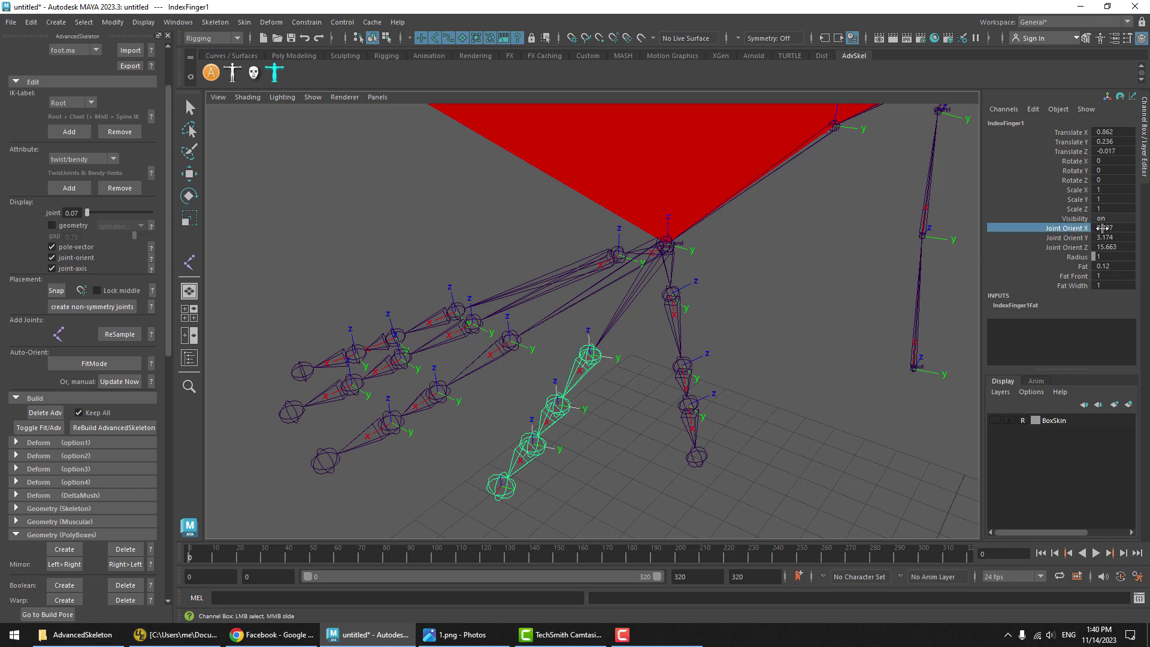
pyautogui.keyDown('alt'); pyautogui.moveTo(669, 354); pyautogui.dragTo(678, 364, button='middle'); pyautogui.keyUp('alt')
pyautogui.moveTo(888, 281); pyautogui.dragTo(814, 314, button='middle')
pyautogui.hotkey('ctrl', 'z')
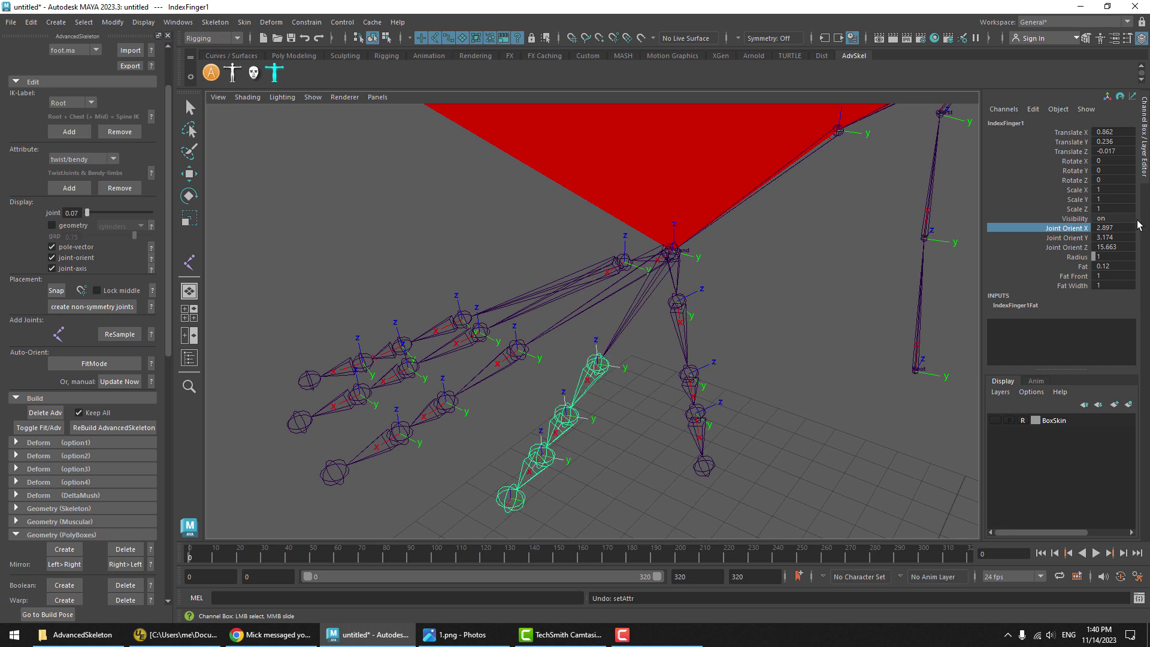
# Set IndexFinger1's Joint Orient X to 0, try a further interactive change of that value and undo it.
pyautogui.doubleClick(1116, 228)
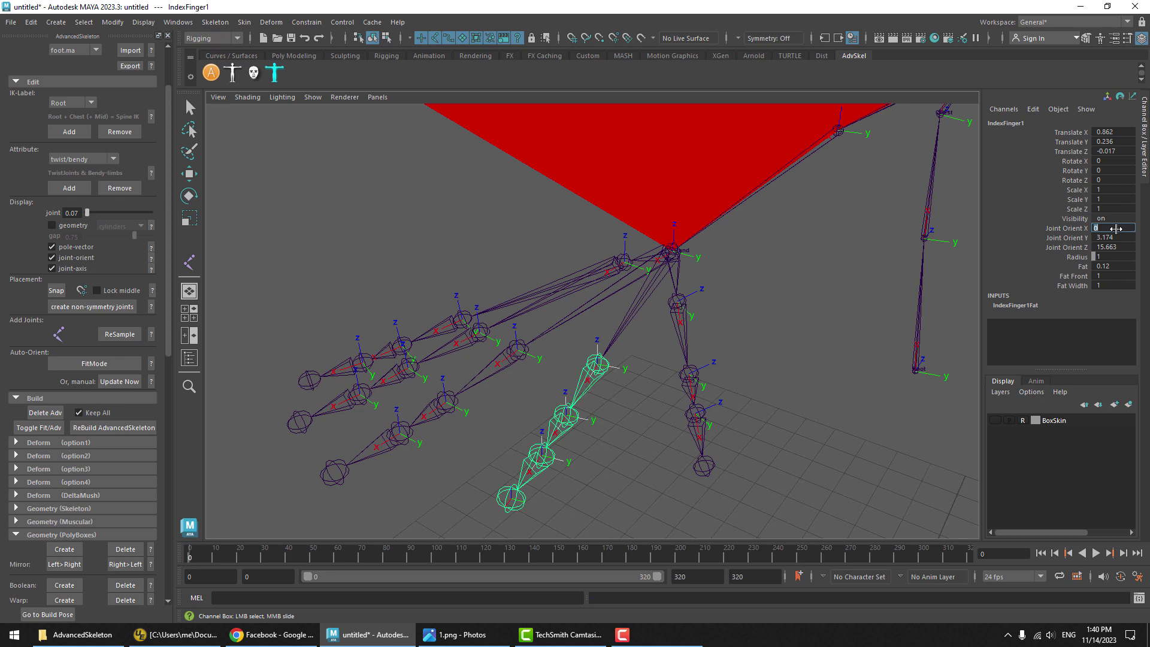
pyautogui.write('0')
pyautogui.press('Return')
pyautogui.moveTo(820, 296); pyautogui.dragTo(850, 288, button='middle')
pyautogui.hotkey('ctrl', 'z')
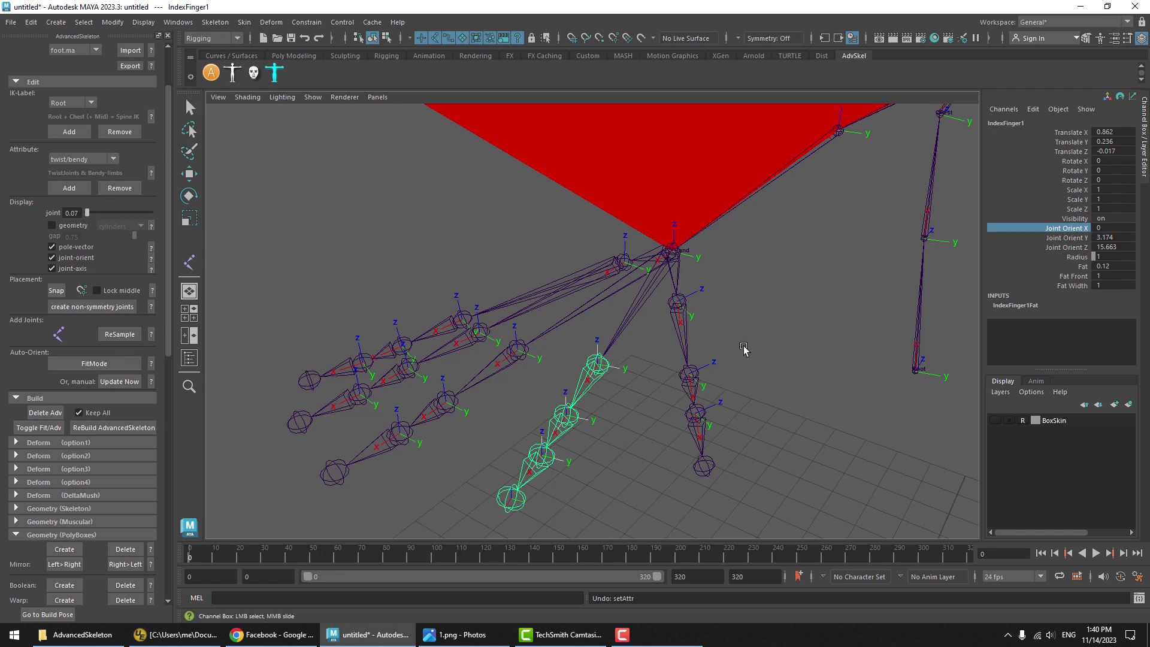
# Rebuild the AdvancedSkeleton rig from the adjusted fit skeleton and show the BoxSkin layer.
pyautogui.scroll(-5, 742, 342)
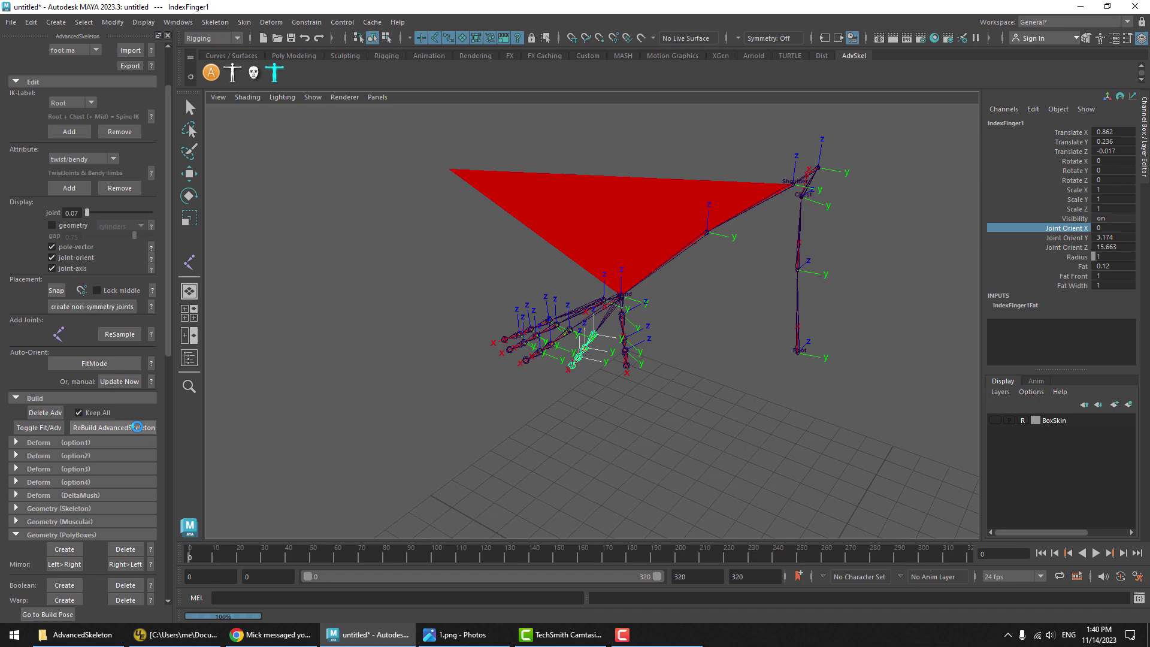
pyautogui.click(137, 427)
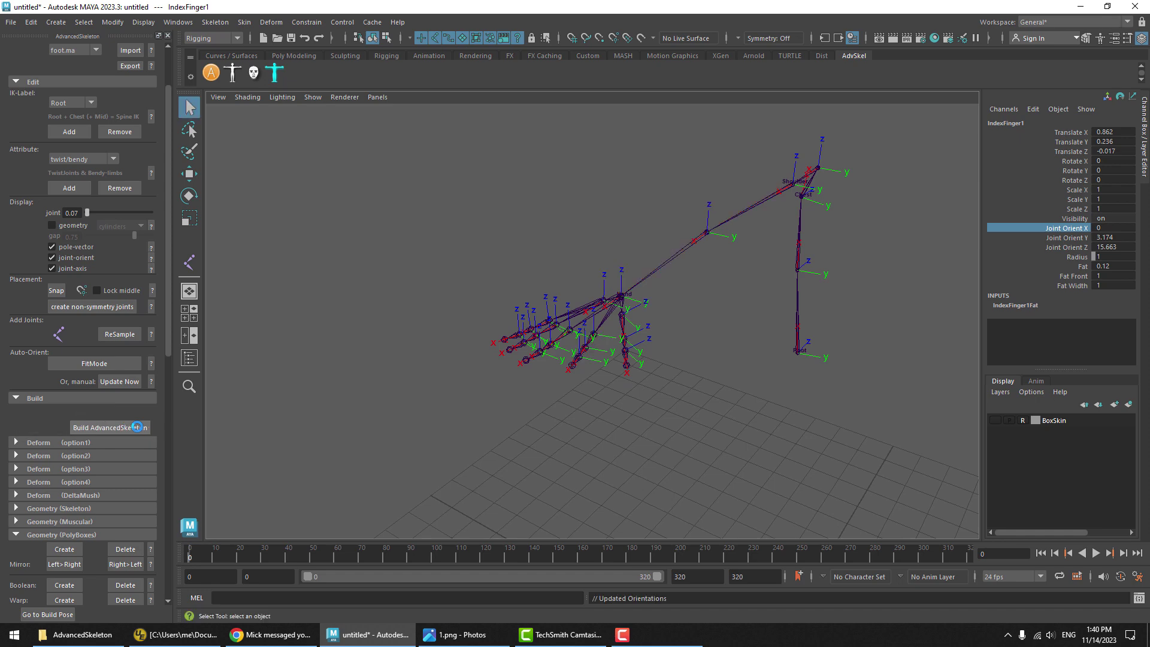
pyautogui.click(996, 421)
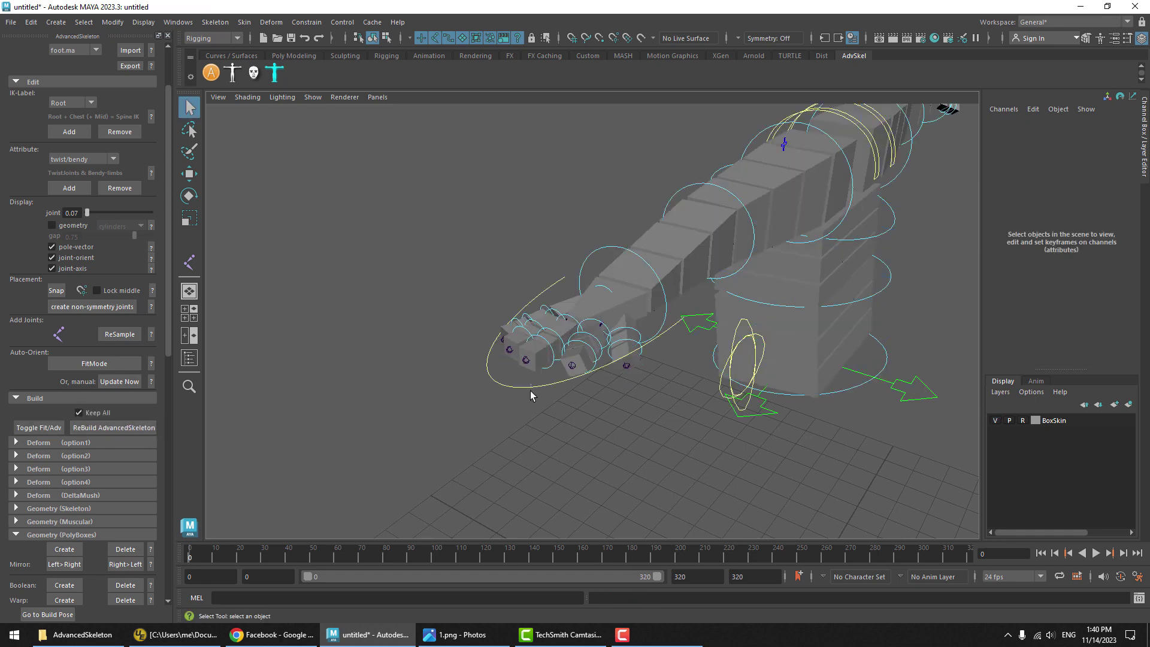
# Create the BoxSkin geometry again for the rebuilt rig and make the BoxSkin layer visible.
pyautogui.click(531, 390)
pyautogui.scroll(-3, 109, 435)
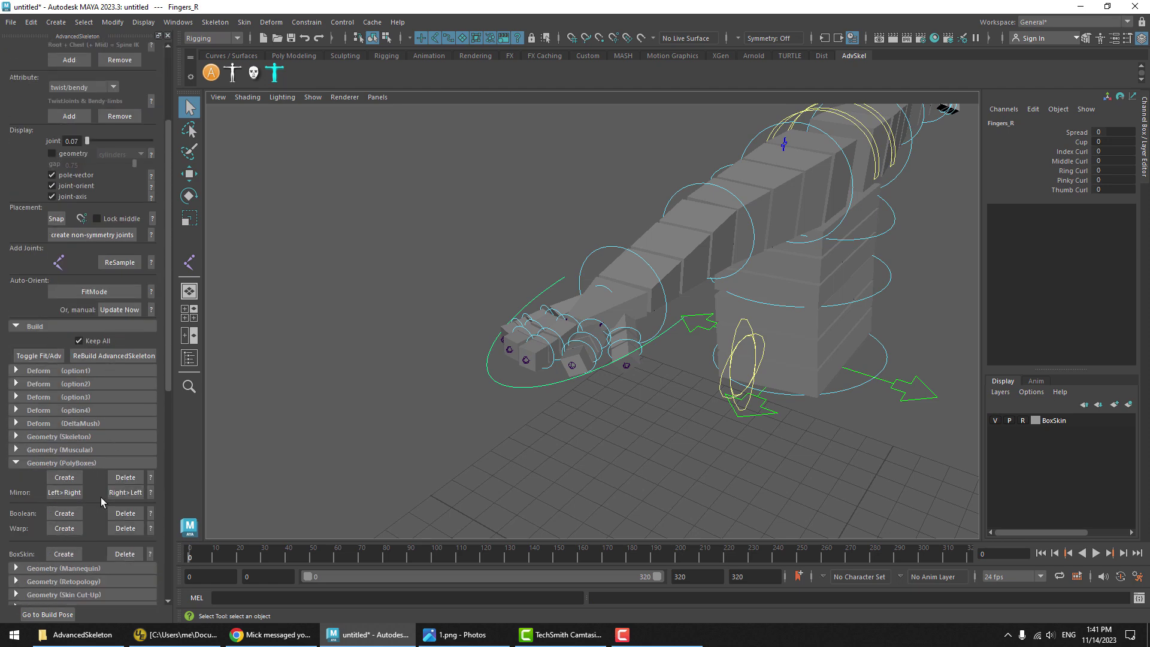
pyautogui.click(64, 554)
pyautogui.click(996, 420)
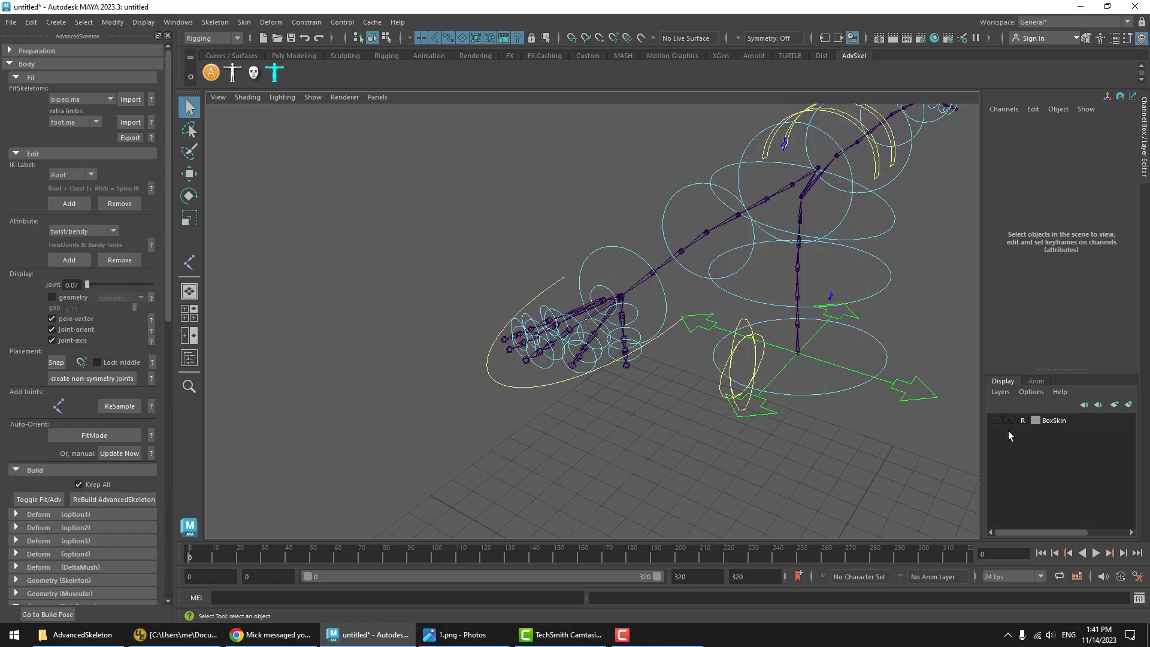
pyautogui.click(995, 420)
# Select the Fingers_R controller and test curling the index, middle, ring and pinky fingers together.
pyautogui.click(503, 376)
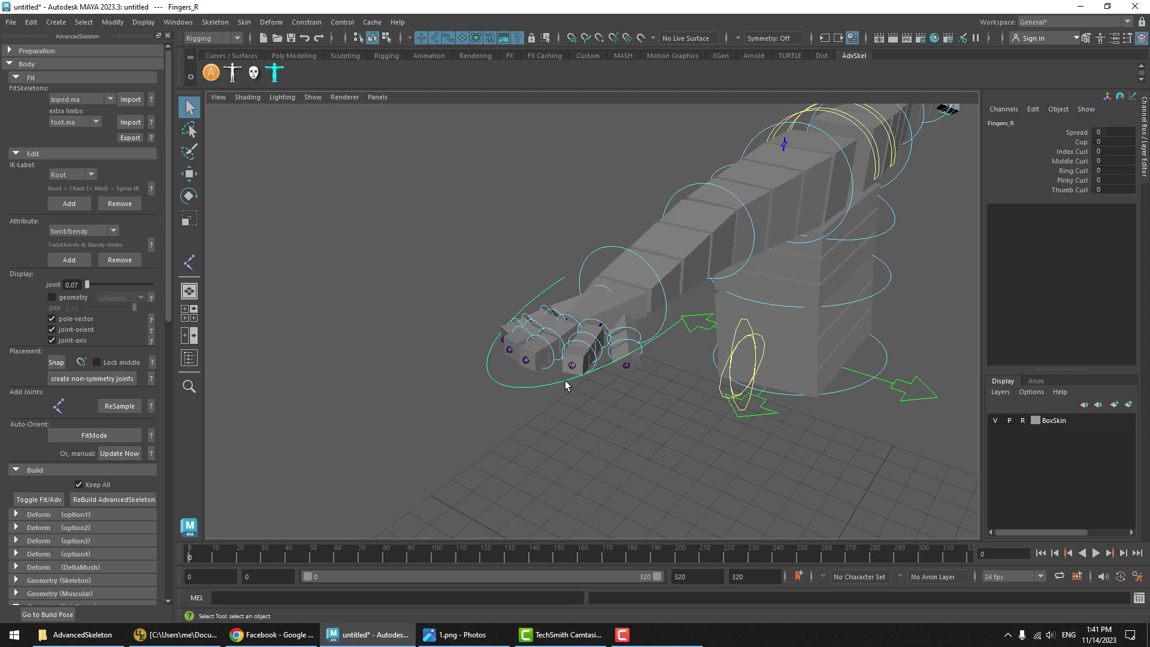
pyautogui.scroll(5, 565, 385)
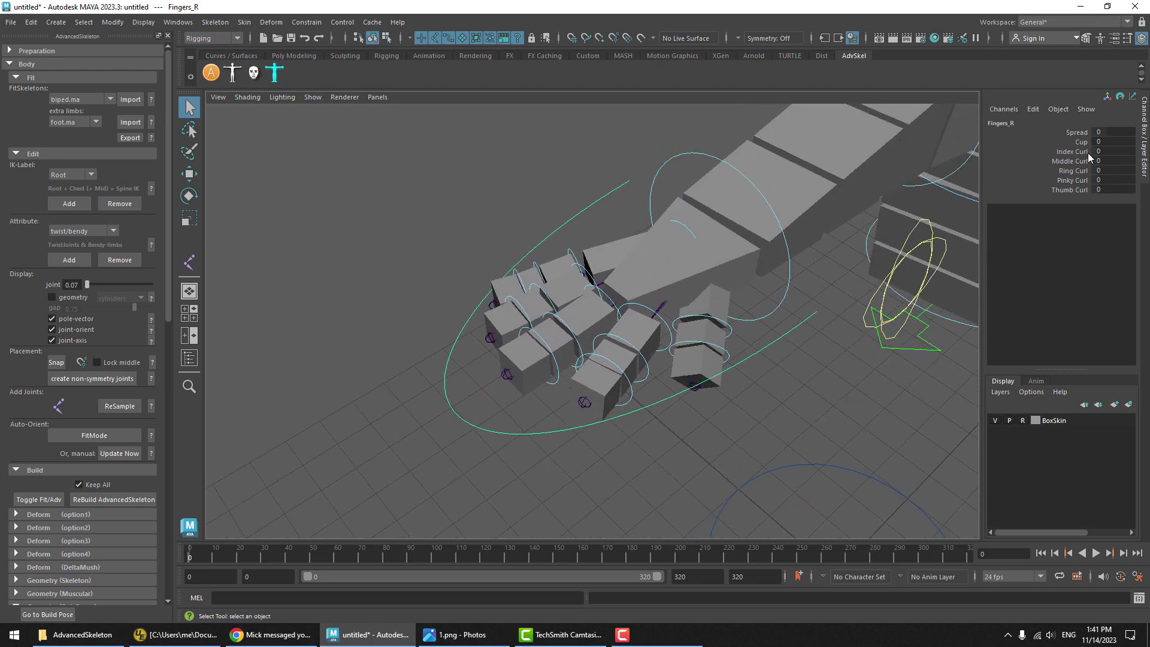
pyautogui.moveTo(1089, 155); pyautogui.dragTo(1088, 181)
pyautogui.moveTo(662, 340)
pyautogui.mouseDown(button='middle')
pyautogui.moveTo(692, 346)
pyautogui.moveTo(659, 349)
pyautogui.moveTo(731, 336)
pyautogui.moveTo(658, 344)
pyautogui.mouseUp(button='middle')
# Test Thumb Curl on the Fingers_R controller, check the thumb's bending from the side, and undo the curl.
pyautogui.click(1072, 190)
pyautogui.moveTo(793, 329)
pyautogui.mouseDown(button='middle')
pyautogui.moveTo(783, 326)
pyautogui.moveTo(804, 324)
pyautogui.mouseUp(button='middle')
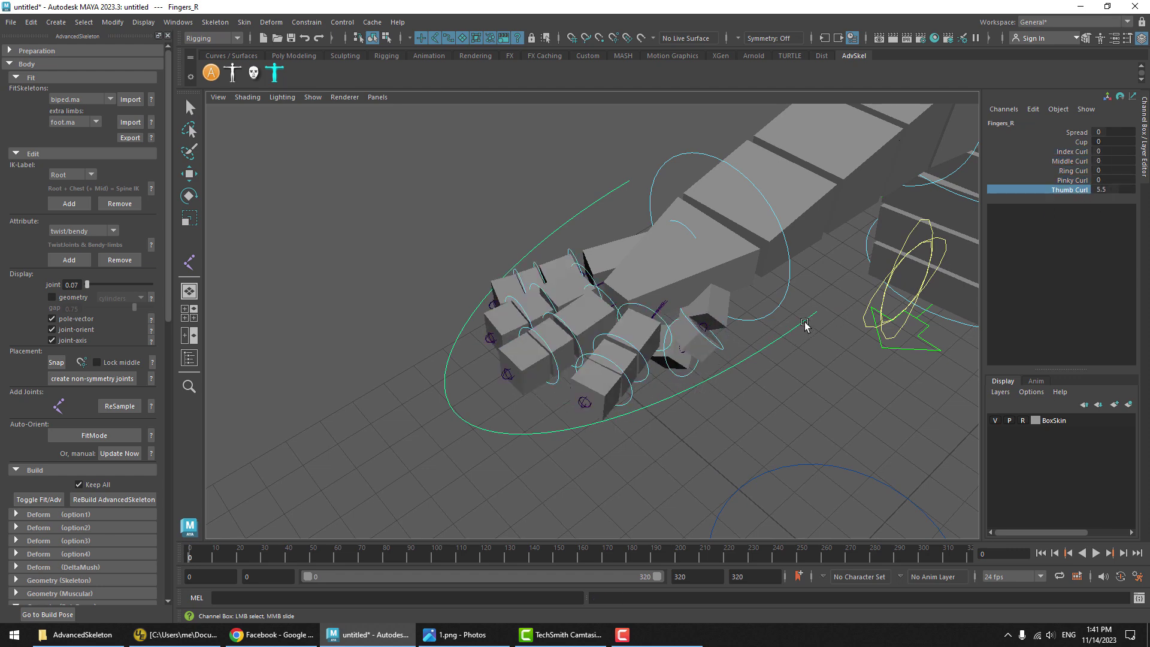
pyautogui.keyDown('alt'); pyautogui.moveTo(804, 324); pyautogui.dragTo(719, 278); pyautogui.keyUp('alt')
pyautogui.moveTo(761, 275)
pyautogui.mouseDown(button='middle')
pyautogui.moveTo(731, 285)
pyautogui.moveTo(760, 275)
pyautogui.mouseUp(button='middle')
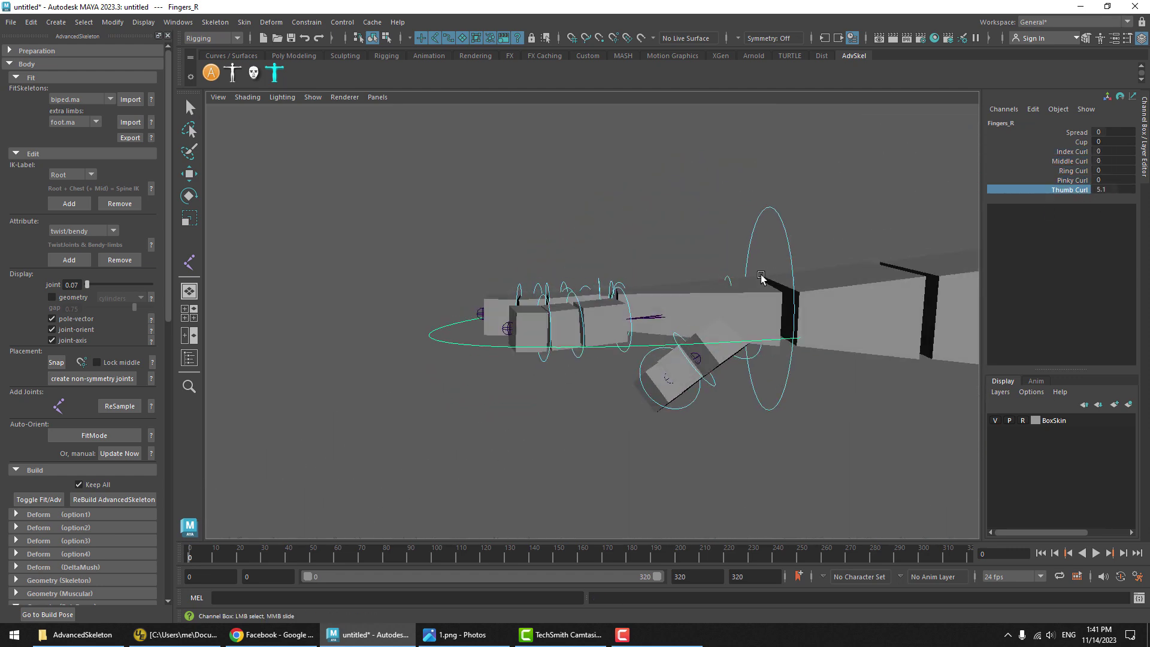
pyautogui.hotkey('ctrl', 'z')
pyautogui.hotkey('ctrl', 'z')
pyautogui.hotkey('ctrl', 'z')
pyautogui.hotkey('ctrl', 'z')
pyautogui.hotkey('ctrl', 'z')
pyautogui.hotkey('ctrl', 'z')
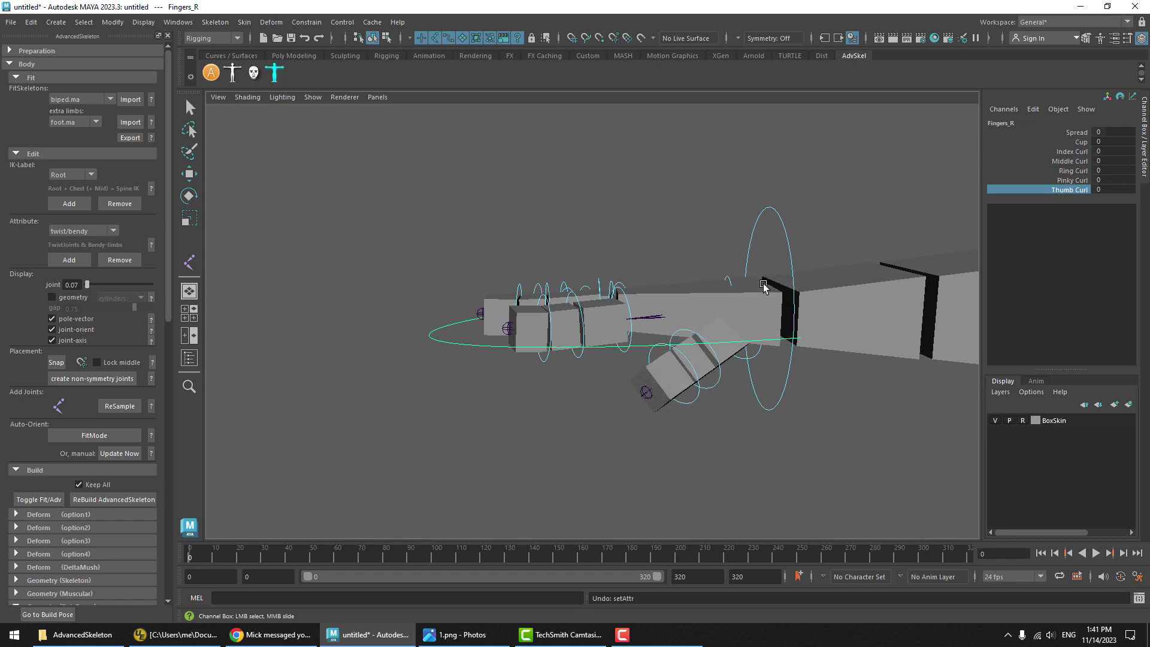
# Collapse the Edit section of the AdvancedSkeleton body tools.
pyautogui.keyDown('alt'); pyautogui.moveTo(714, 276); pyautogui.dragTo(414, 276); pyautogui.keyUp('alt')
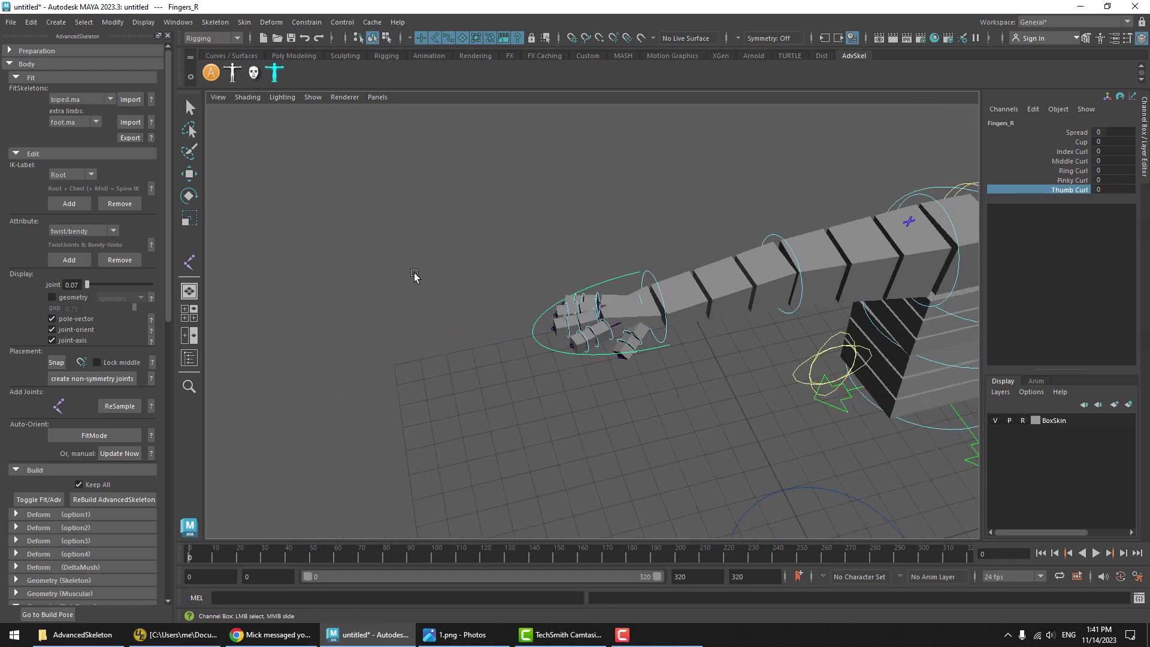
pyautogui.keyDown('alt'); pyautogui.moveTo(874, 314); pyautogui.dragTo(822, 313, button='right'); pyautogui.keyUp('alt')
pyautogui.keyDown('alt'); pyautogui.moveTo(821, 313); pyautogui.dragTo(485, 311, button='middle'); pyautogui.keyUp('alt')
pyautogui.keyDown('alt'); pyautogui.moveTo(485, 311); pyautogui.dragTo(479, 311); pyautogui.keyUp('alt')
pyautogui.keyDown('alt'); pyautogui.moveTo(480, 311); pyautogui.dragTo(523, 254, button='middle'); pyautogui.keyUp('alt')
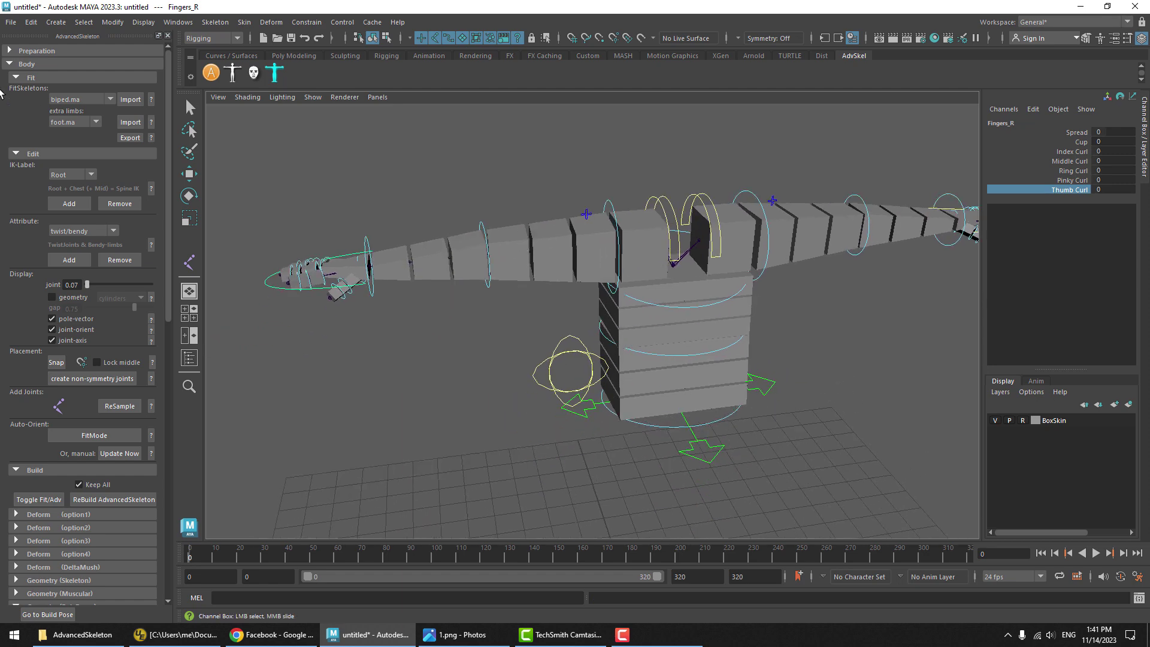
pyautogui.click(33, 154)
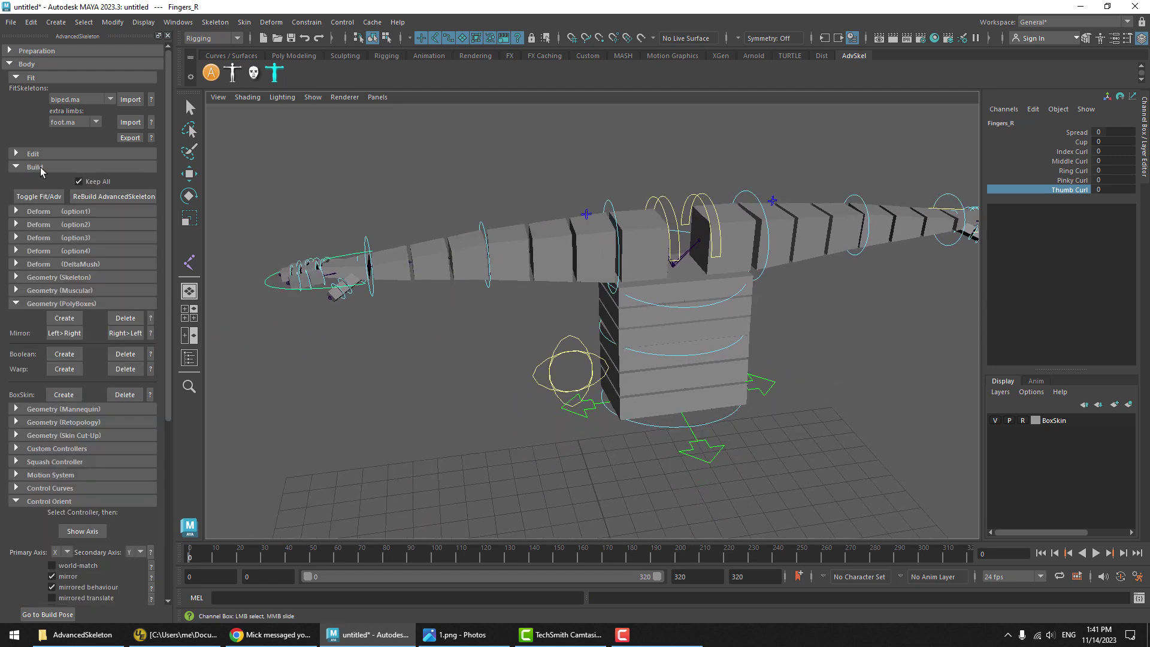